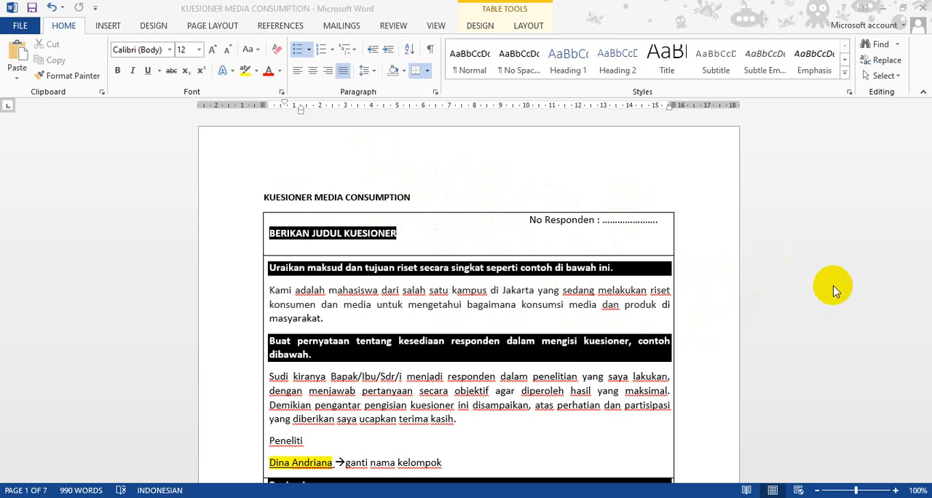
Switch to Chrome, open Google Forms and create a blank form
{"action": "mouse_move", "coordinate": [351, 497]}
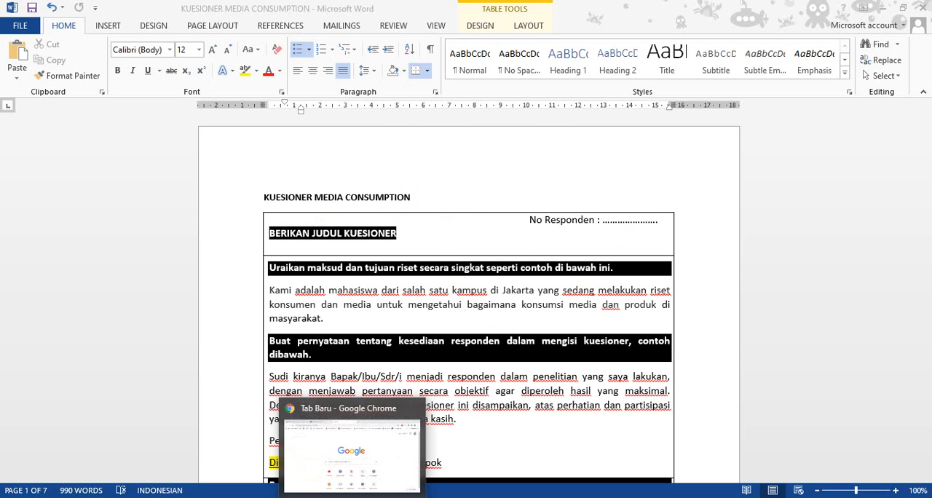
{"action": "left_click", "coordinate": [351, 451]}
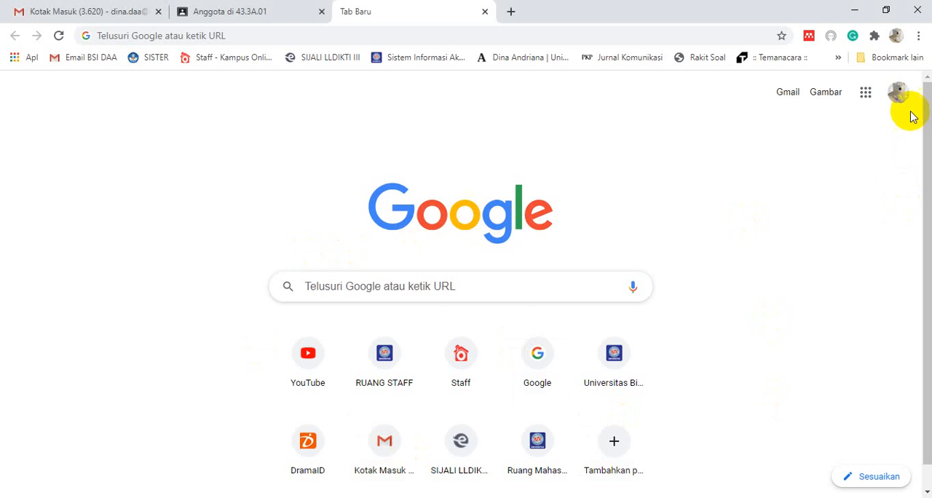
{"action": "left_click", "coordinate": [866, 94]}
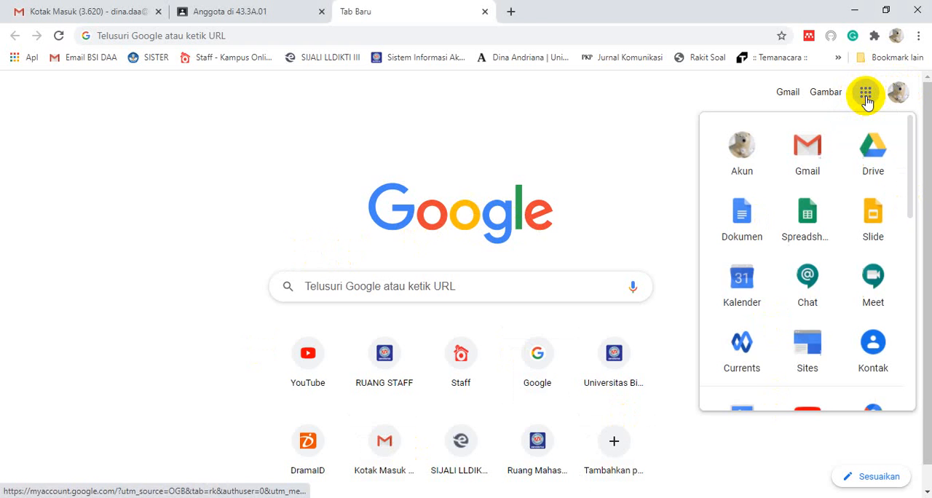
{"action": "scroll", "coordinate": [750, 292], "scroll_direction": "down", "scroll_amount": 5}
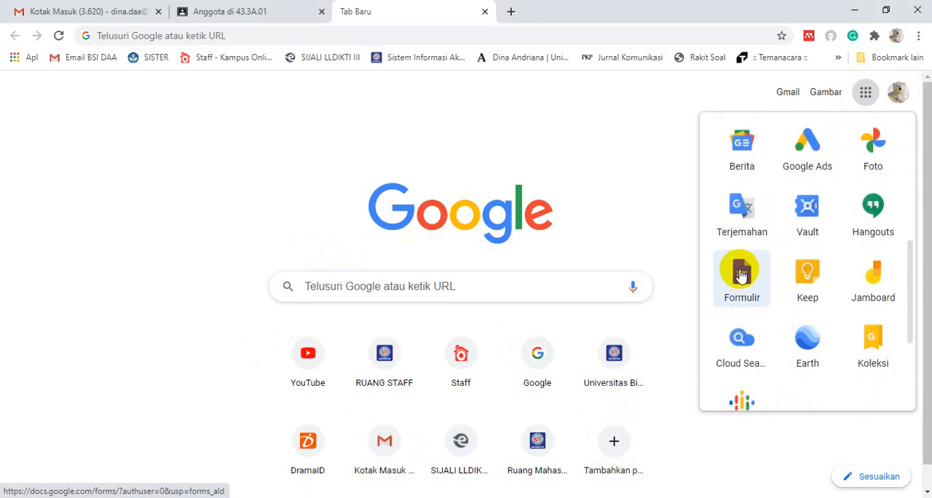
{"action": "left_click", "coordinate": [742, 282]}
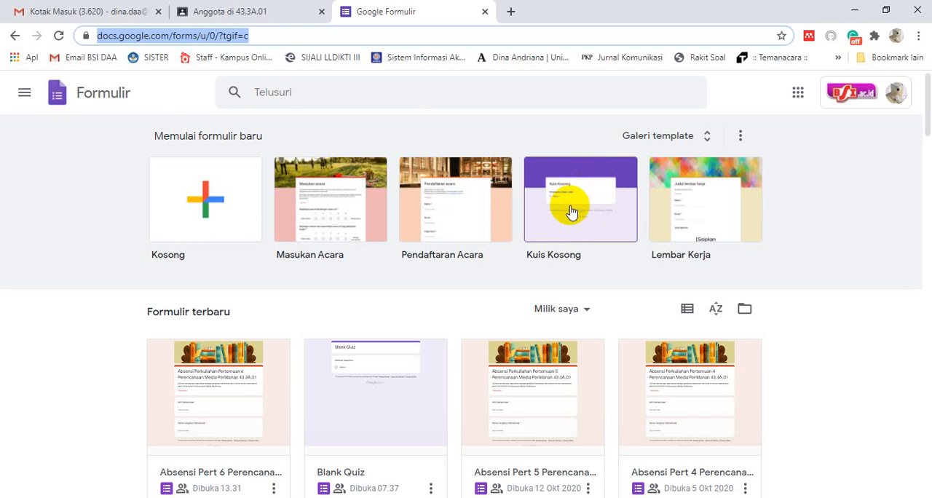
{"action": "left_click", "coordinate": [187, 195]}
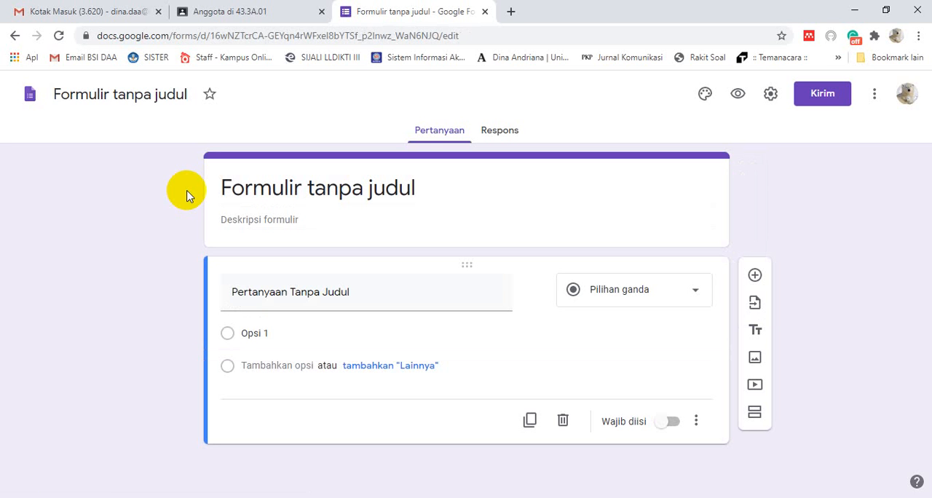
Title the form "Kuesioner Media Comsumption"
{"action": "left_click", "coordinate": [247, 186]}
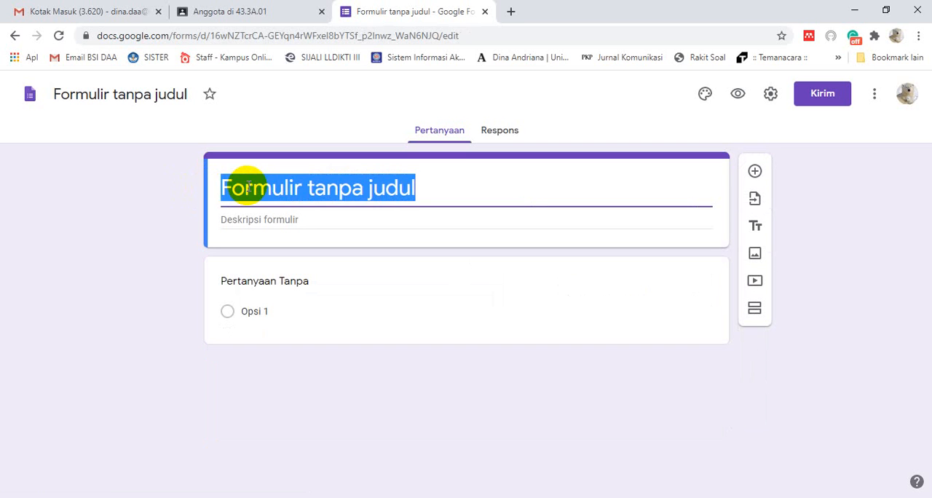
{"action": "type", "text": "Kuesioner"}
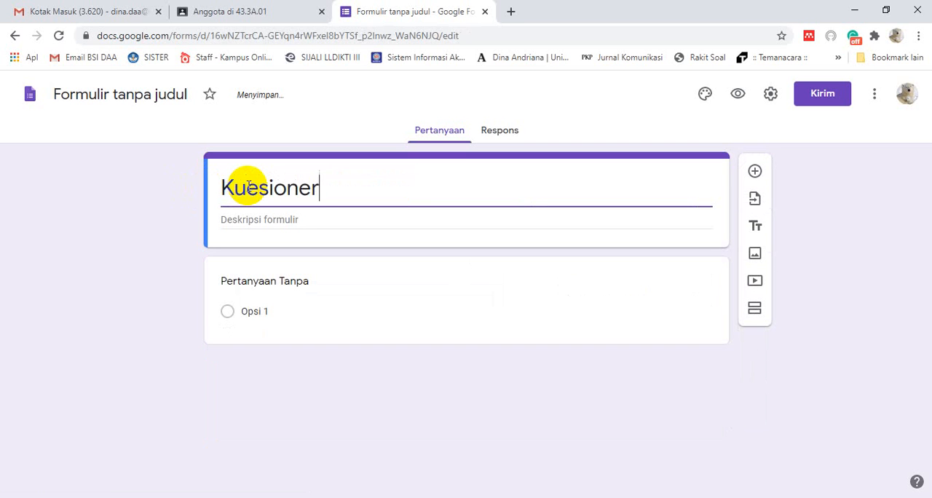
{"action": "key", "text": "BackSpace"}
{"action": "key", "text": "BackSpace"}
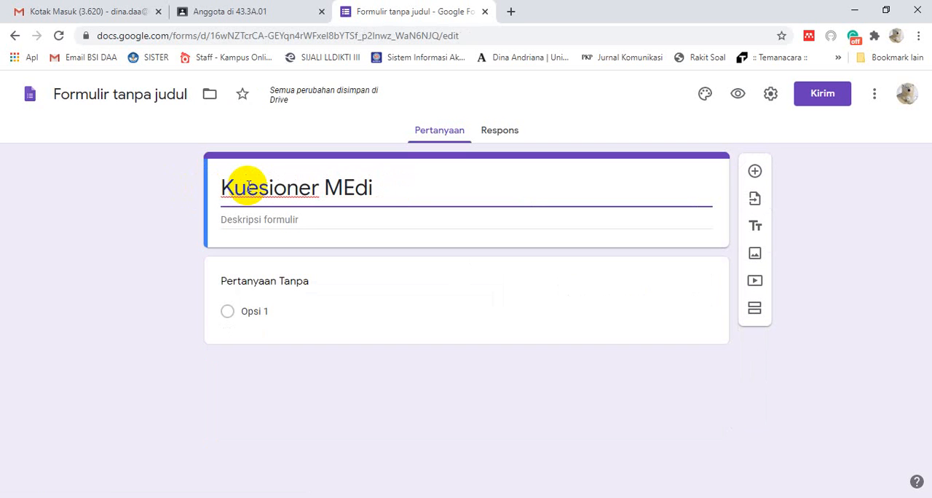
{"action": "type", "text": "Com"}
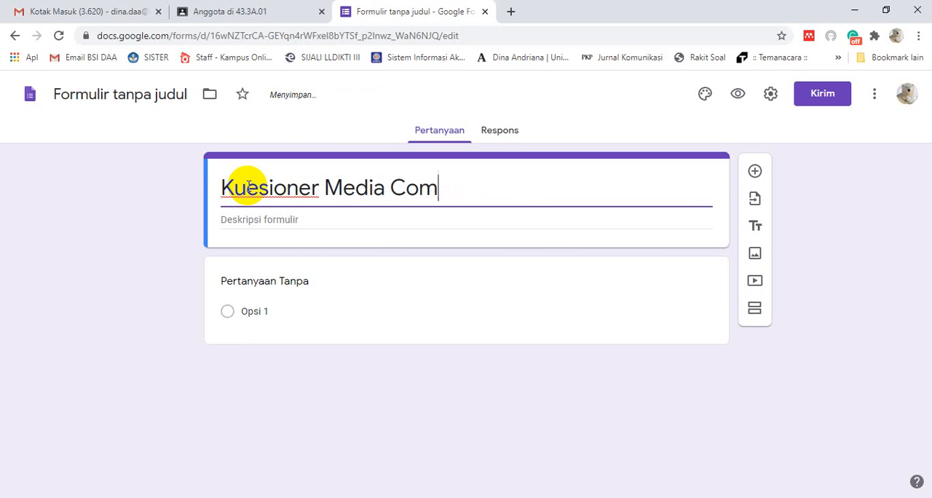
{"action": "type", "text": "sumtion"}
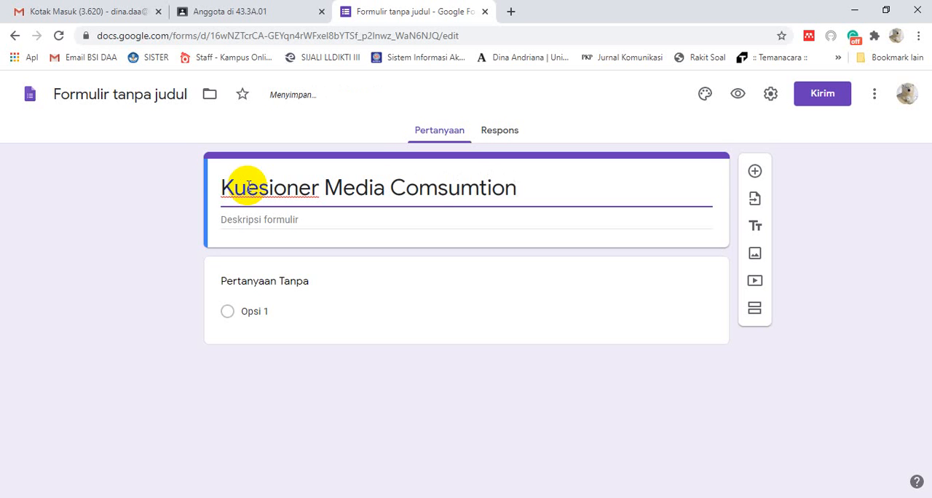
{"action": "type", "text": "p"}
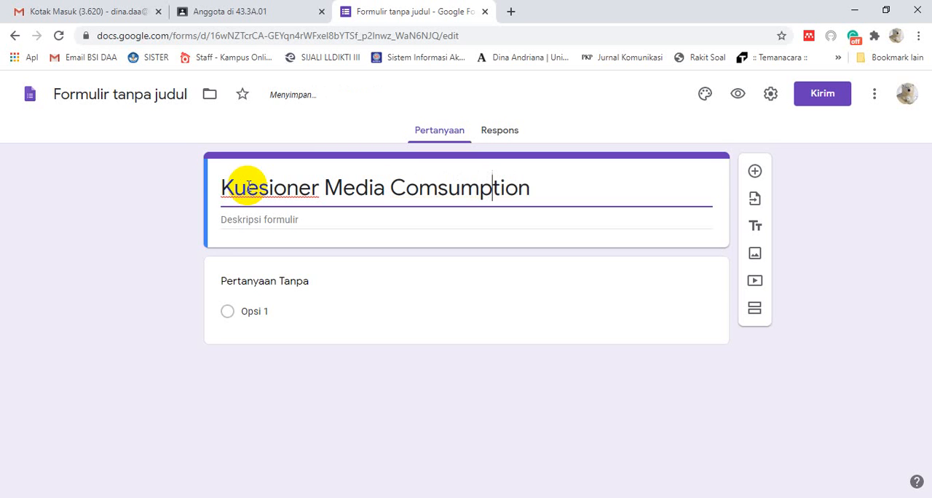
{"action": "left_click", "coordinate": [850, 266]}
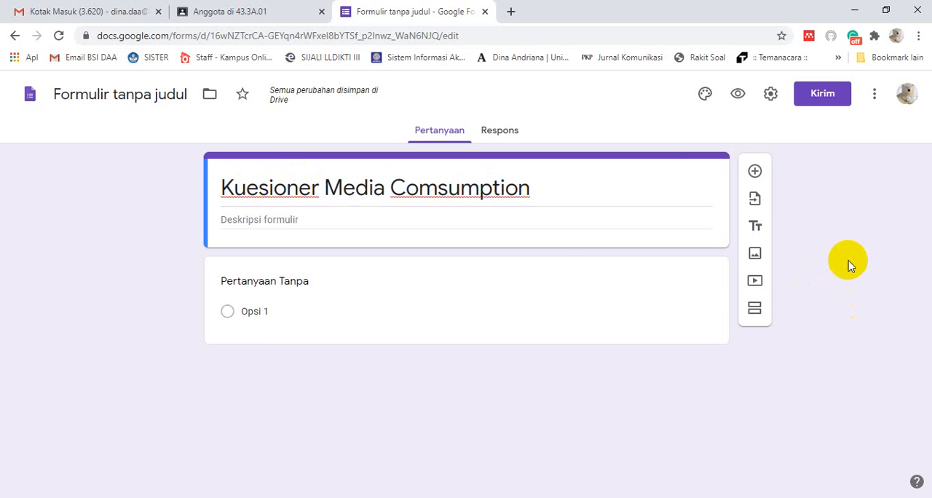
Arrange the Word questionnaire and the Chrome form side by side, with Word on the left half
{"action": "key", "text": "super+Right"}
{"action": "left_click", "coordinate": [114, 200]}
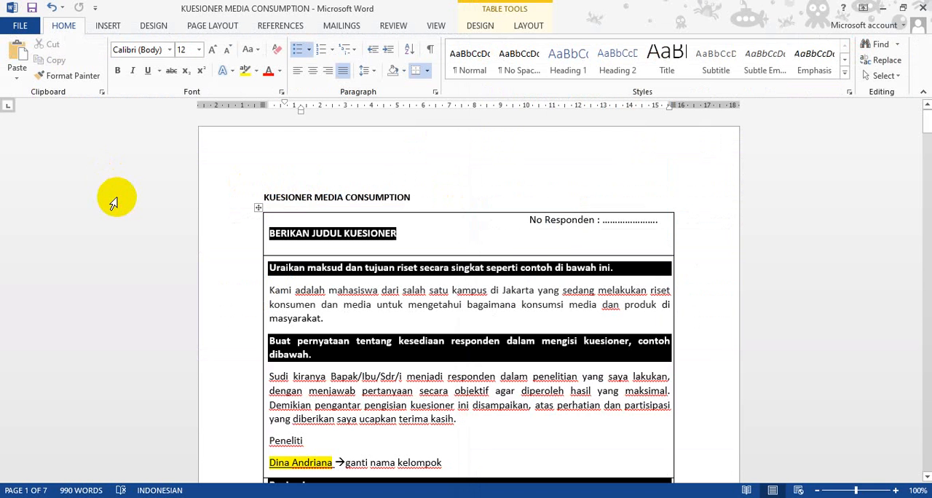
{"action": "key", "text": "super+Left"}
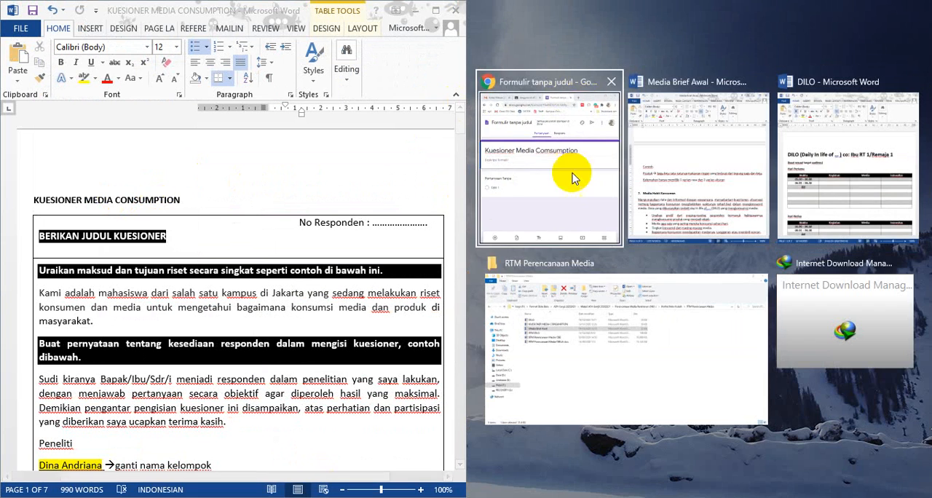
{"action": "left_click", "coordinate": [562, 173]}
{"action": "left_click", "coordinate": [128, 307]}
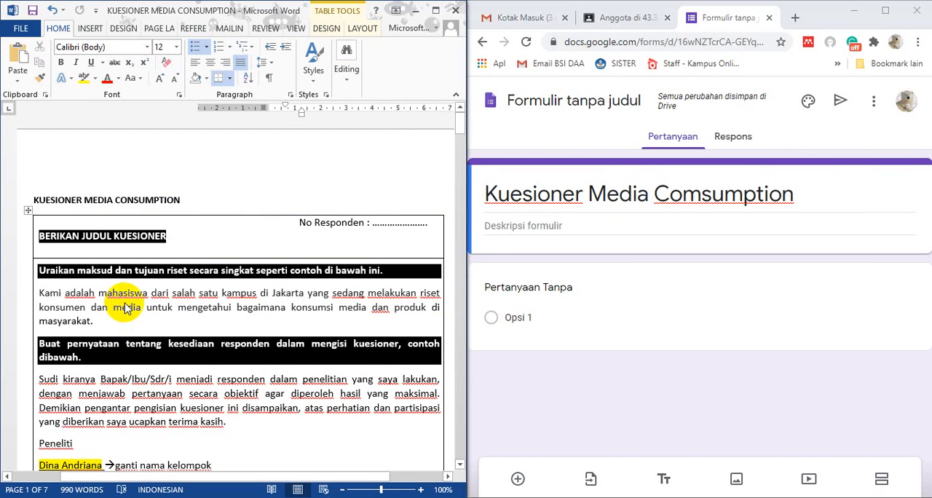
Copy the "Kami adalah mahasiswa" paragraph from the Word questionnaire into the form description and add a blank line after it
{"action": "scroll", "coordinate": [139, 293], "scroll_direction": "down", "scroll_amount": 2}
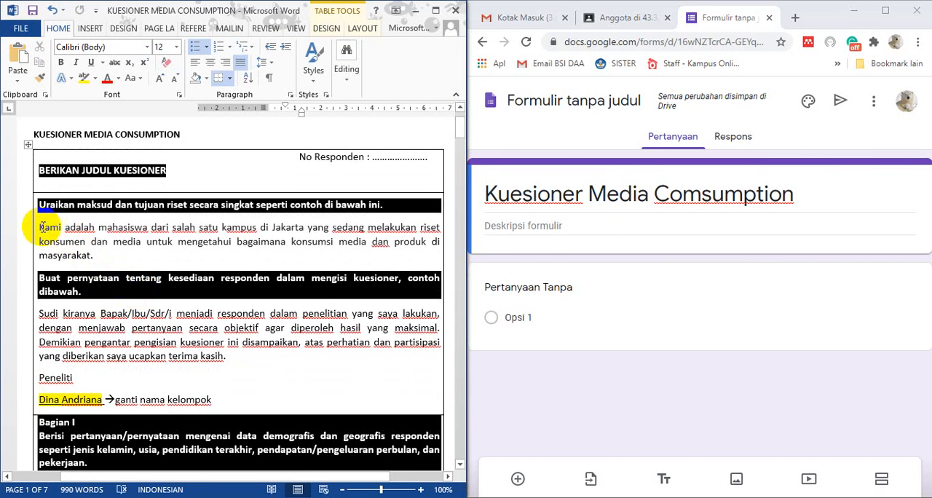
{"action": "left_click_drag", "start_coordinate": [63, 235], "coordinate": [80, 267]}
{"action": "key", "text": "super+c"}
{"action": "right_click", "coordinate": [76, 240]}
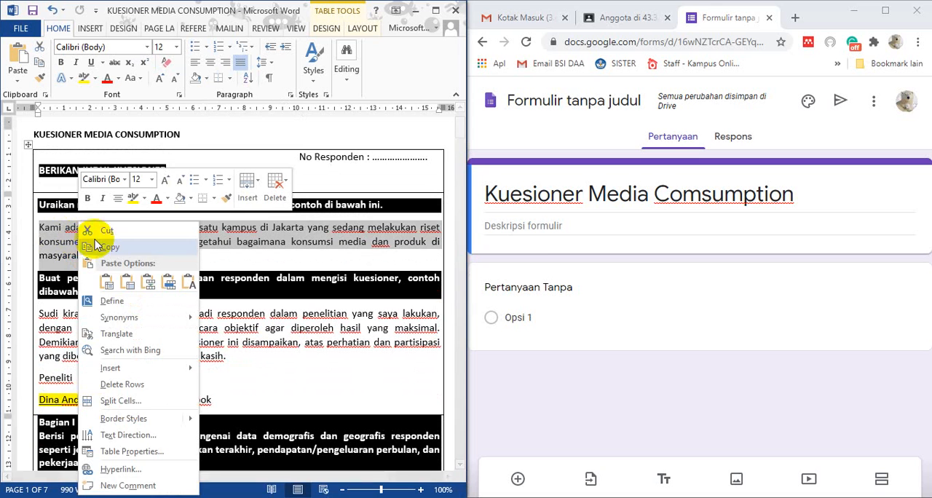
{"action": "left_click", "coordinate": [135, 246]}
{"action": "left_click", "coordinate": [502, 225]}
{"action": "right_click", "coordinate": [510, 227]}
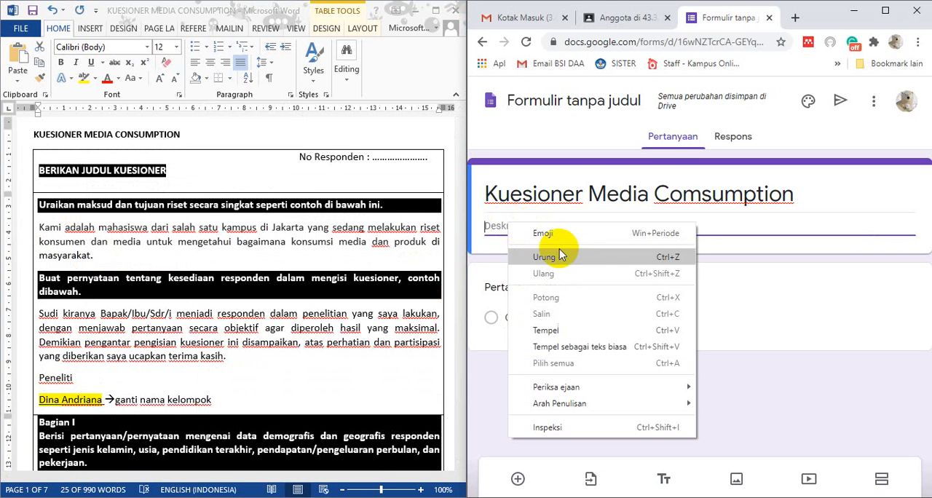
{"action": "left_click", "coordinate": [569, 330]}
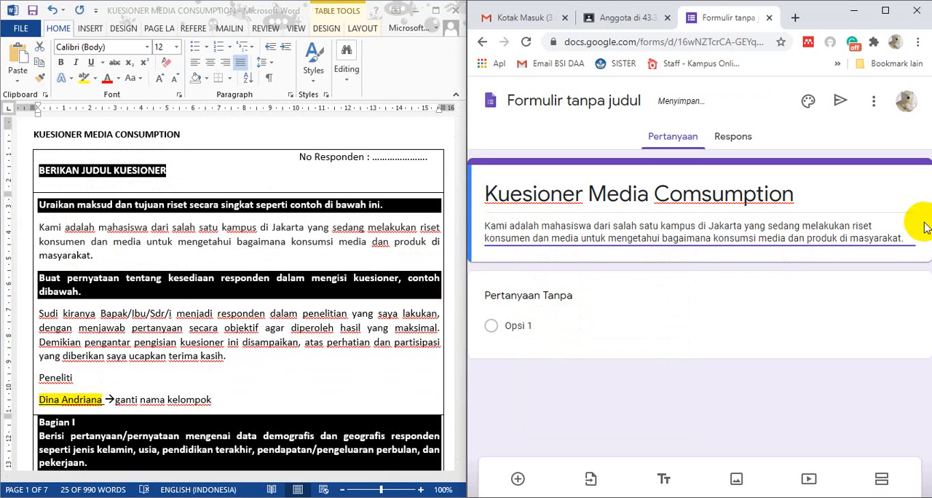
{"action": "key", "text": "Return"}
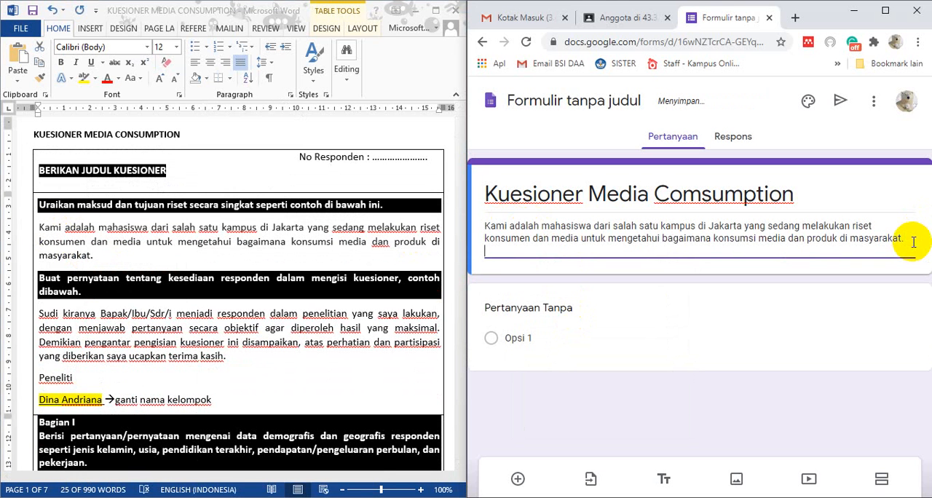
{"action": "key", "text": "Return"}
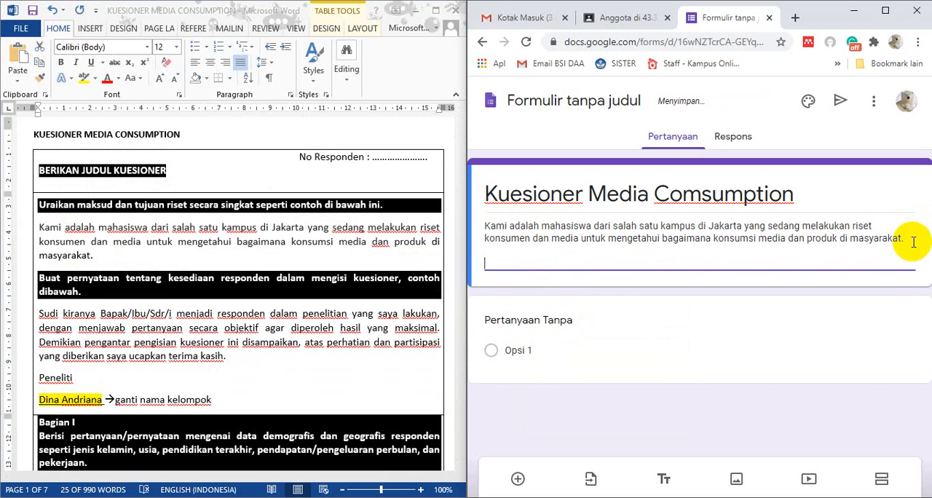
Copy the Word text from "Sudi kiranya" through "Peneliti" to the end of the form description
{"action": "left_click", "coordinate": [80, 331]}
{"action": "left_click_drag", "start_coordinate": [36, 315], "coordinate": [83, 374]}
{"action": "right_click", "coordinate": [71, 326]}
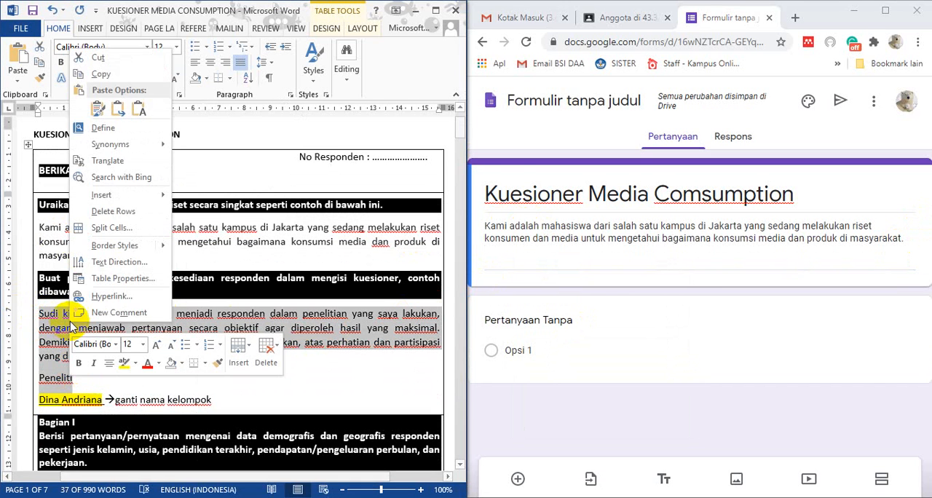
{"action": "left_click", "coordinate": [105, 74]}
{"action": "left_click", "coordinate": [495, 260]}
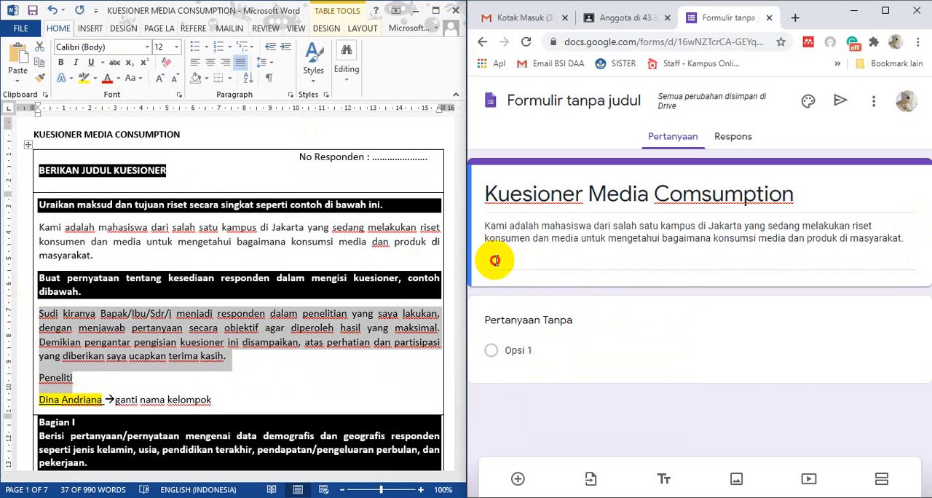
{"action": "right_click", "coordinate": [495, 260]}
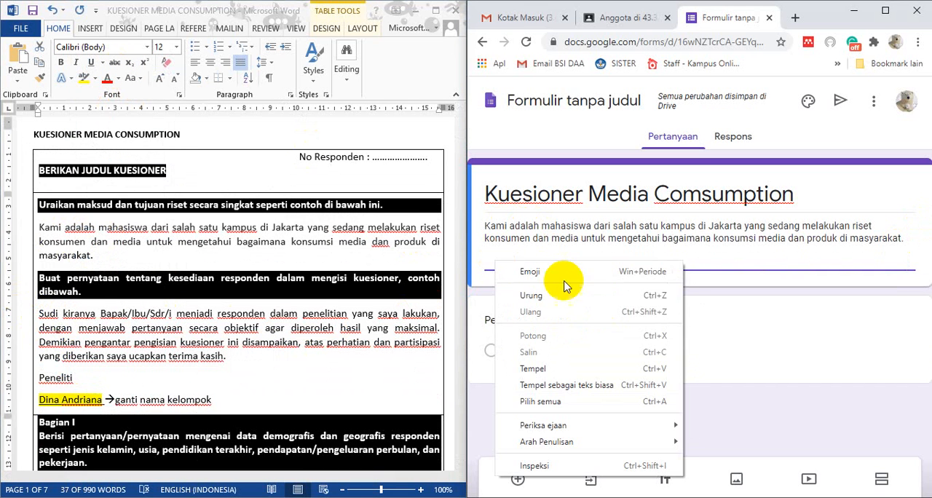
{"action": "left_click", "coordinate": [566, 369]}
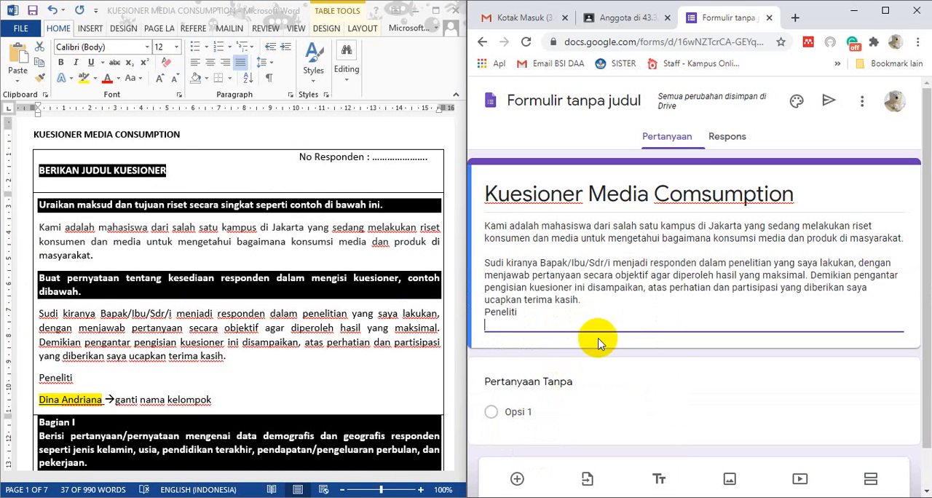
{"action": "left_click", "coordinate": [483, 315]}
{"action": "left_click", "coordinate": [485, 315]}
{"action": "key", "text": "ctrl+a"}
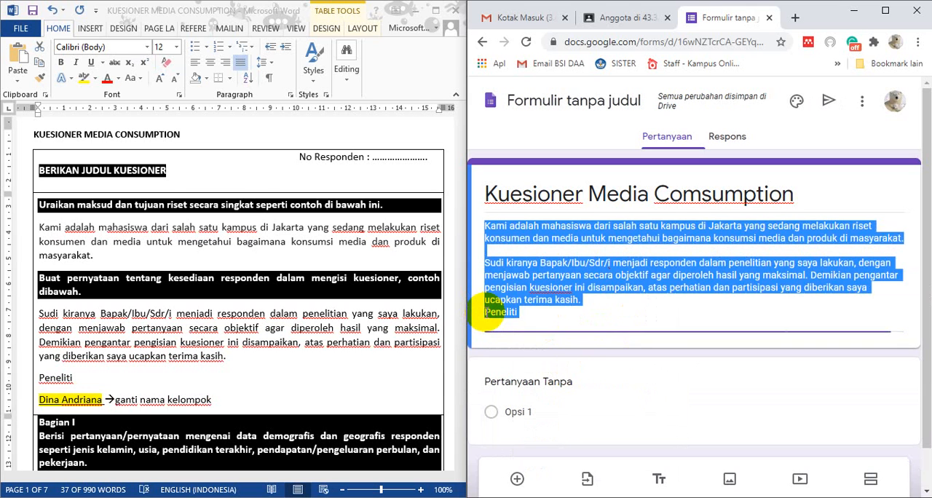
{"action": "key", "text": "Left"}
{"action": "key", "text": "Return"}
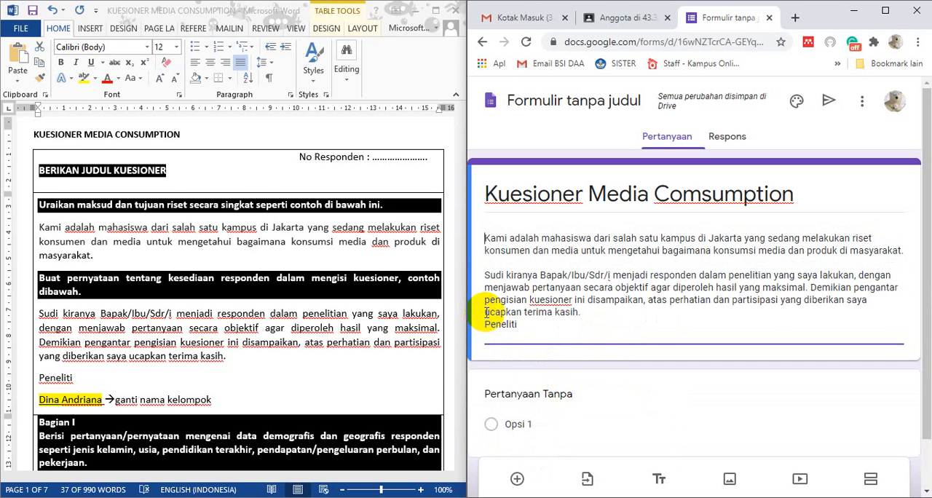
{"action": "left_click", "coordinate": [531, 222]}
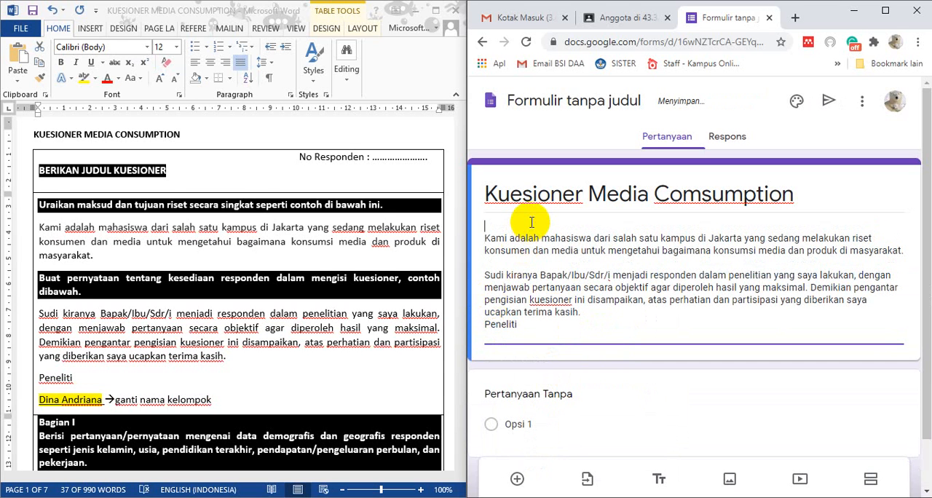
{"action": "key", "text": "Delete"}
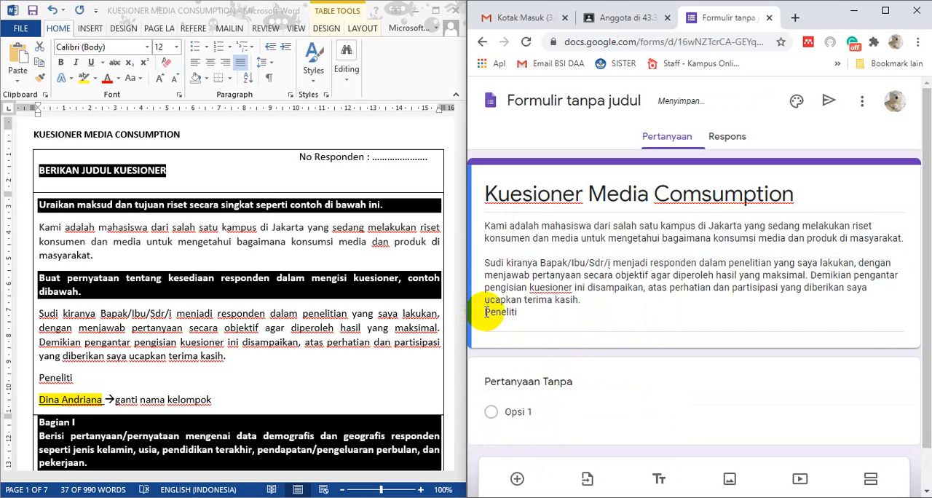
Insert a blank line before "Peneliti" in the form description and enter the group members' names below it after another blank line
{"action": "key", "text": "ctrl+a"}
{"action": "left_click", "coordinate": [486, 312]}
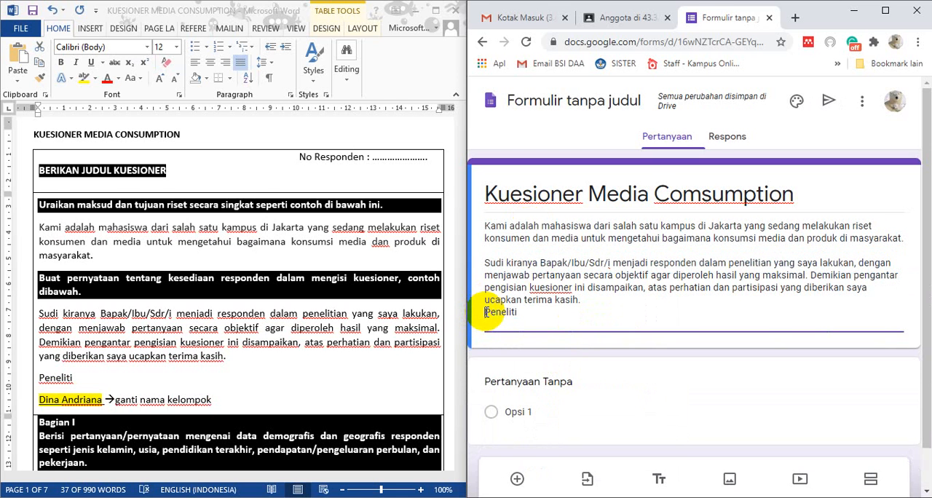
{"action": "key", "text": "Return"}
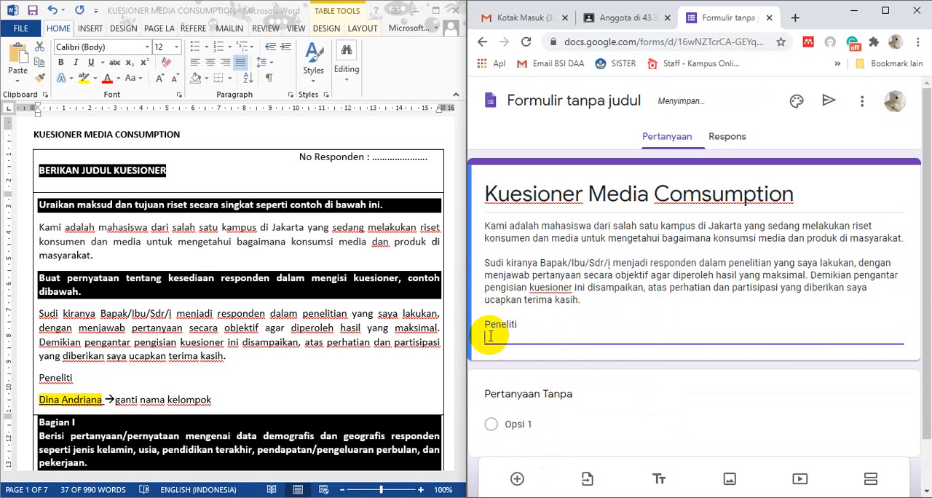
{"action": "key", "text": "Return"}
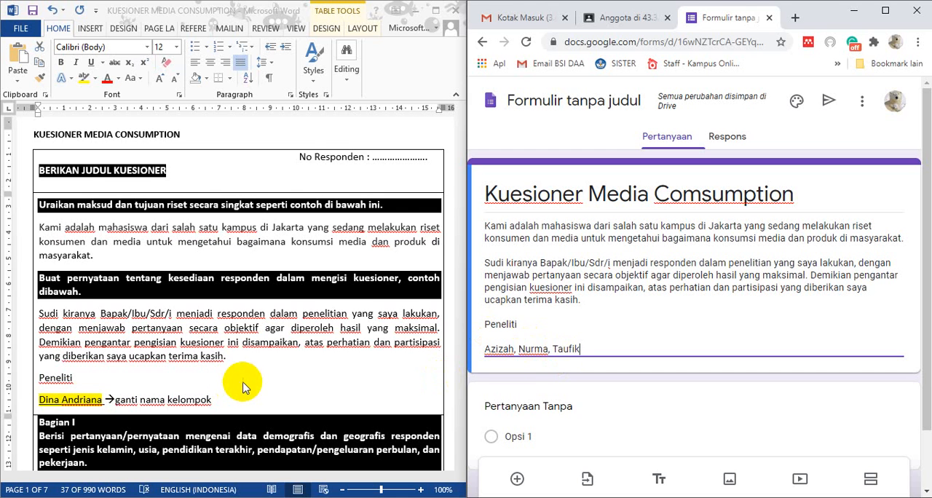
Enlarge the form window to full screen and add a new section after the introduction
{"action": "scroll", "coordinate": [262, 331], "scroll_direction": "down", "scroll_amount": 2}
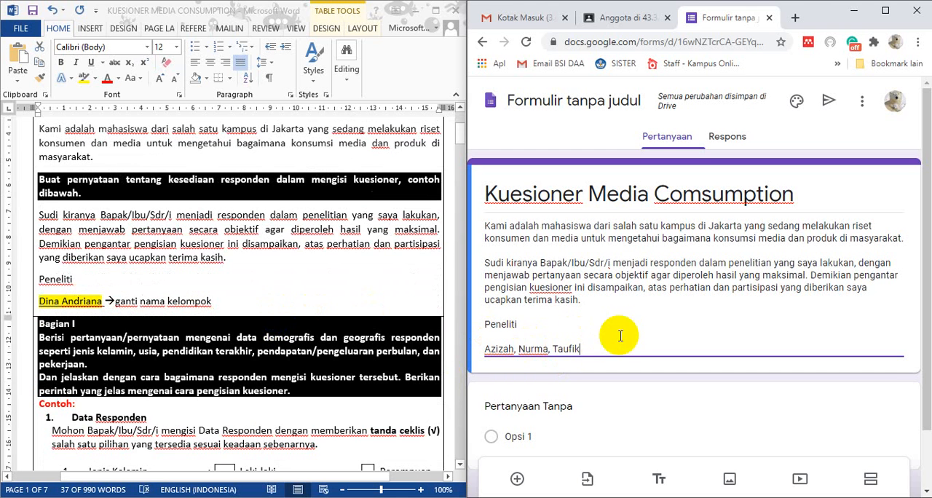
{"action": "scroll", "coordinate": [145, 313], "scroll_direction": "down", "scroll_amount": 1}
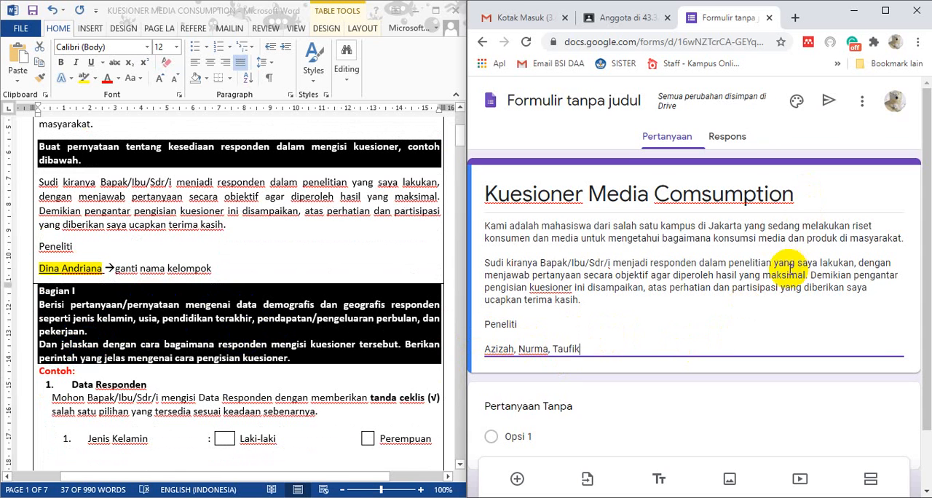
{"action": "scroll", "coordinate": [790, 270], "scroll_direction": "down", "scroll_amount": 1}
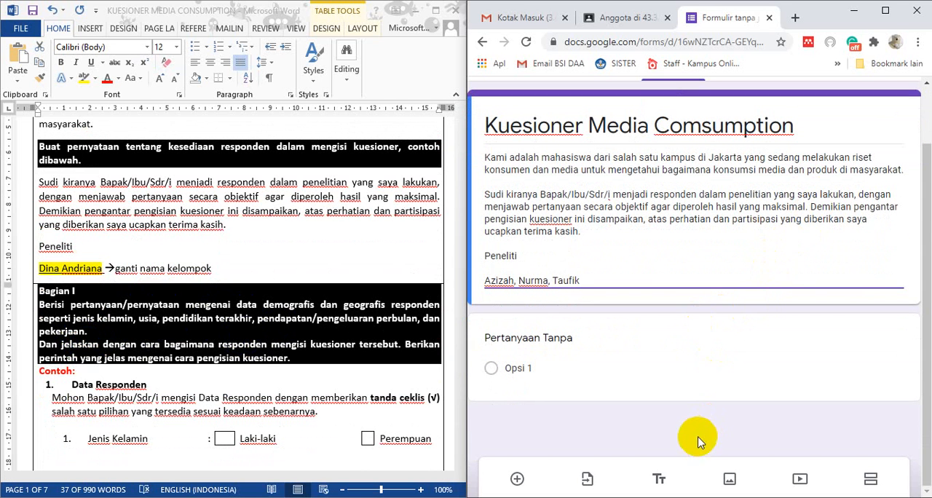
{"action": "left_click", "coordinate": [886, 10]}
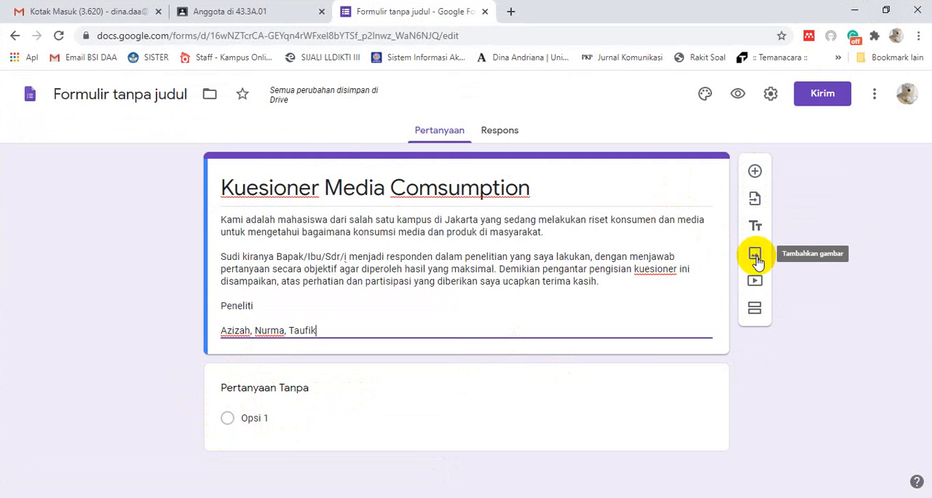
{"action": "left_click", "coordinate": [753, 312]}
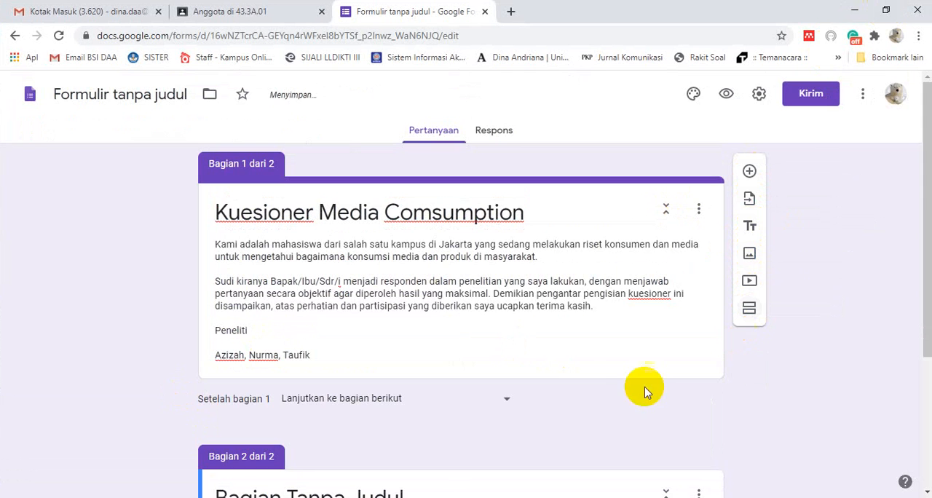
{"action": "scroll", "coordinate": [407, 397], "scroll_direction": "down", "scroll_amount": 3}
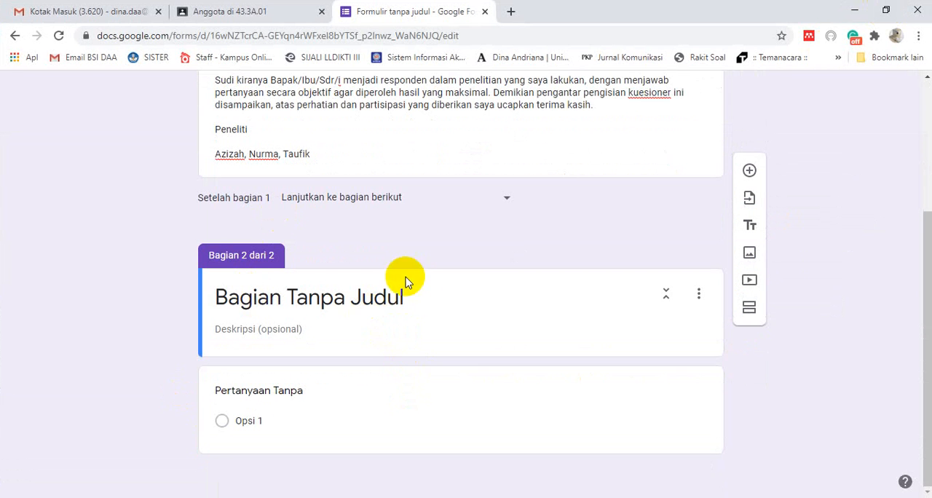
{"action": "scroll", "coordinate": [289, 301], "scroll_direction": "up", "scroll_amount": 3}
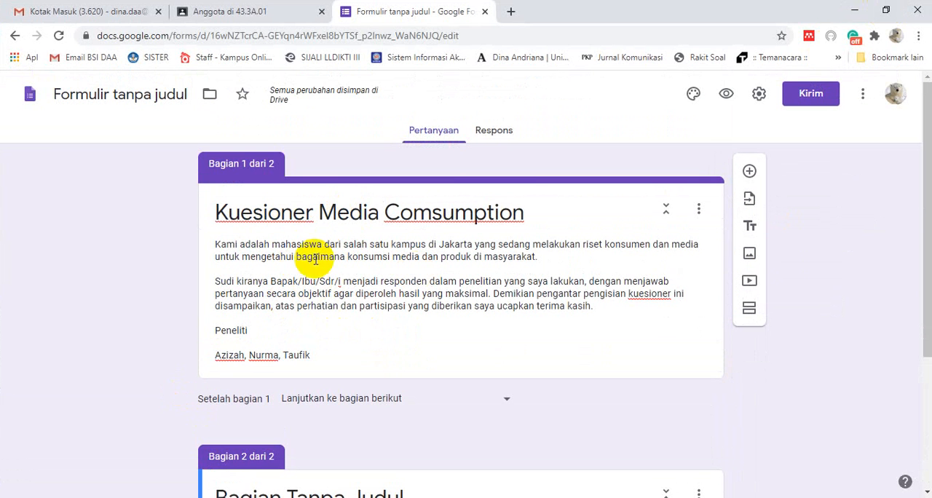
{"action": "scroll", "coordinate": [474, 381], "scroll_direction": "down", "scroll_amount": 3}
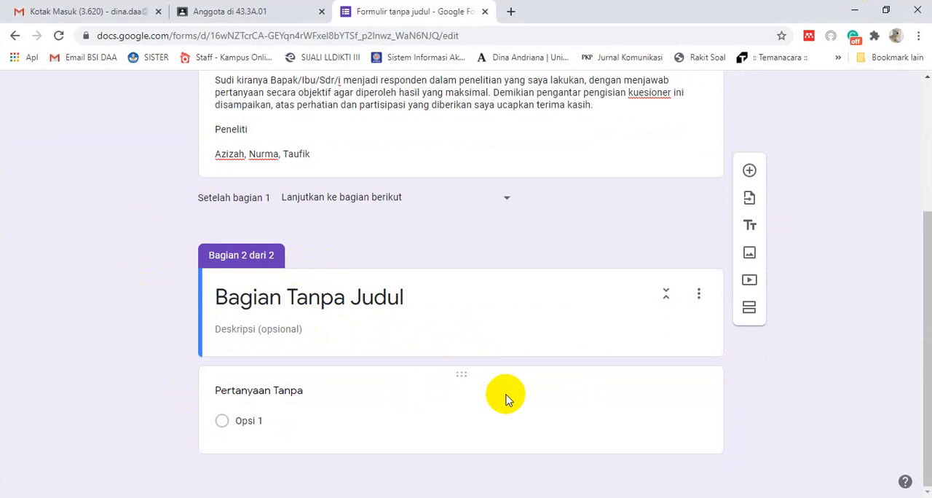
Place the form beside the Word document again and title the second section "Bagian I"
{"action": "key", "text": "super+Right"}
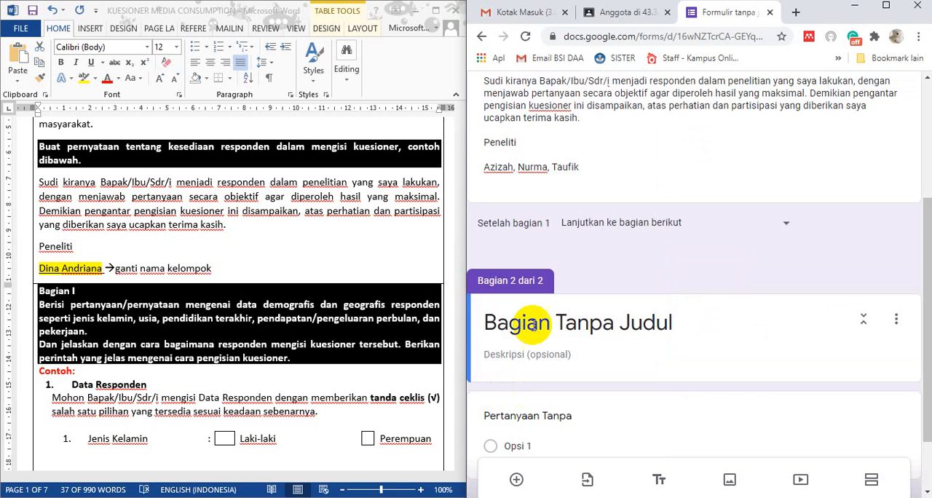
{"action": "left_click", "coordinate": [616, 323]}
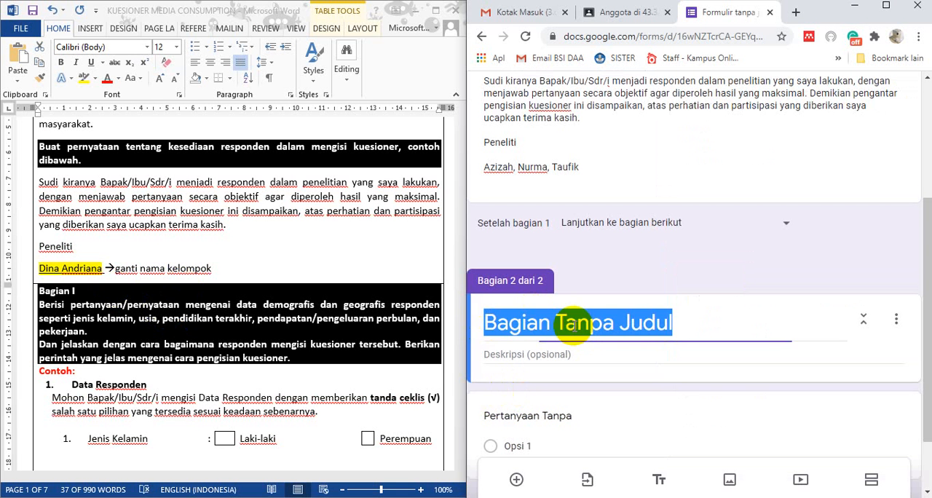
{"action": "left_click", "coordinate": [680, 324]}
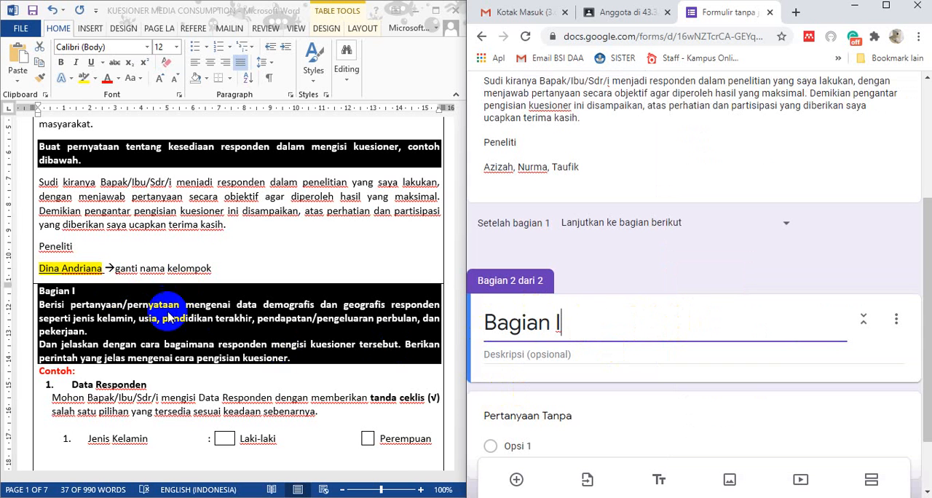
Copy the Word text from "Berisi pertanyaan" through "pengisian kuesioner" into the Bagian I description, inserting a blank line before "Dan jelaskan"
{"action": "left_click", "coordinate": [120, 306]}
{"action": "mouse_move", "coordinate": [44, 304]}
{"action": "left_mouse_down"}
{"action": "mouse_move", "coordinate": [124, 340]}
{"action": "mouse_move", "coordinate": [325, 362]}
{"action": "mouse_move", "coordinate": [288, 358]}
{"action": "left_mouse_up"}
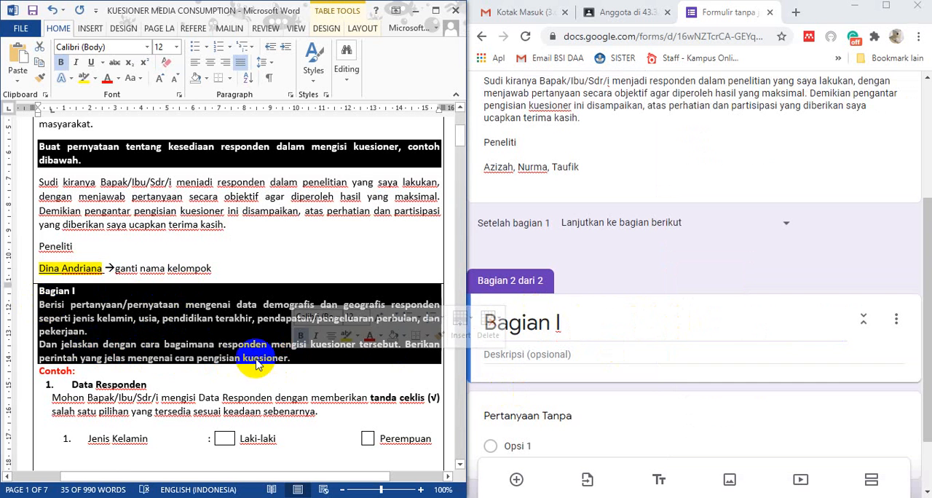
{"action": "right_click", "coordinate": [290, 359]}
{"action": "left_click", "coordinate": [302, 106]}
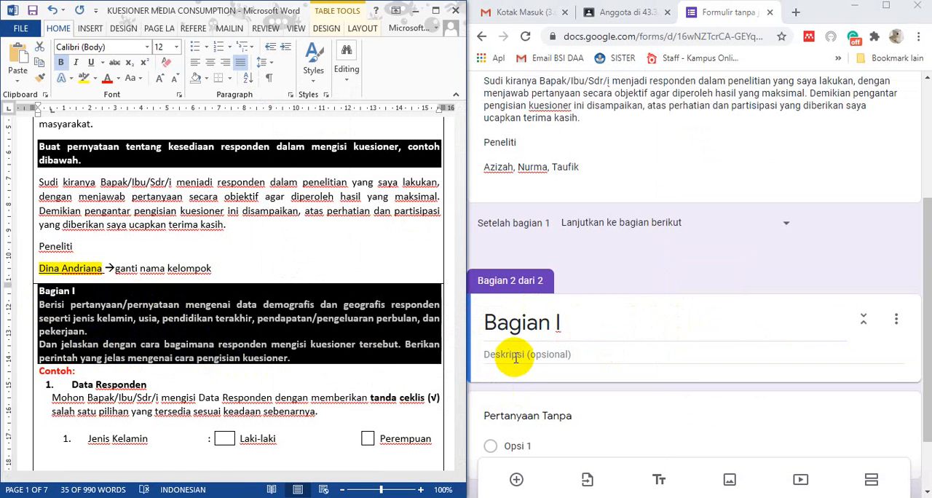
{"action": "left_click", "coordinate": [501, 354]}
{"action": "key", "text": "ctrl+v"}
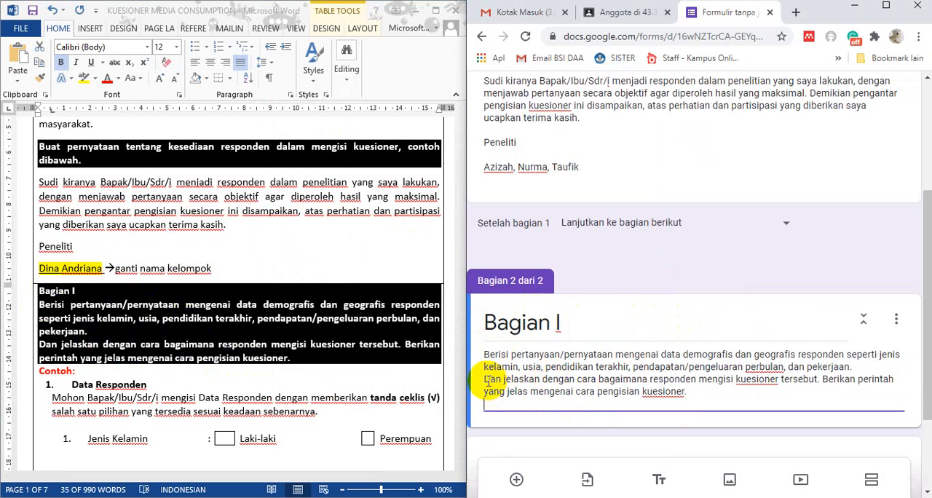
{"action": "left_click", "coordinate": [484, 380]}
{"action": "key", "text": "Return"}
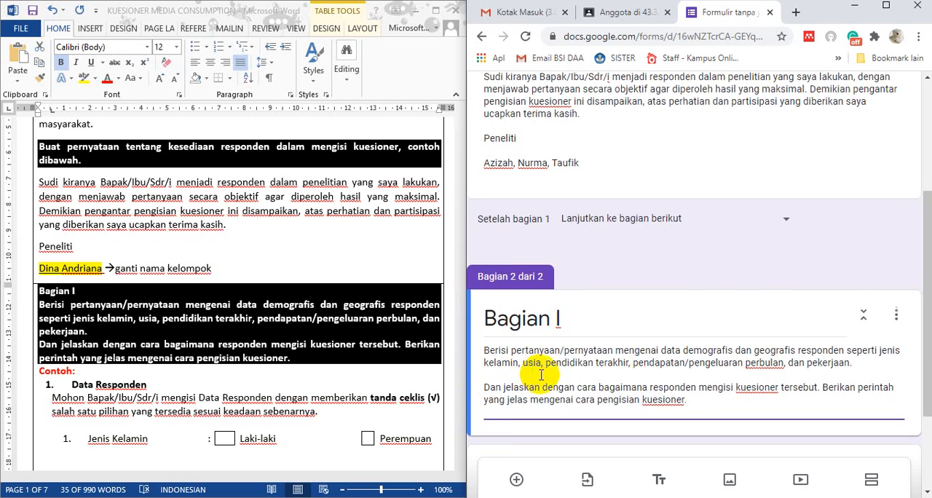
Copy "Jenis Kelamin" from the Word questionnaire into the title of the untitled question under Bagian I
{"action": "scroll", "coordinate": [536, 369], "scroll_direction": "down", "scroll_amount": 1}
{"action": "scroll", "coordinate": [250, 357], "scroll_direction": "down", "scroll_amount": 2}
{"action": "scroll", "coordinate": [248, 355], "scroll_direction": "down", "scroll_amount": 1}
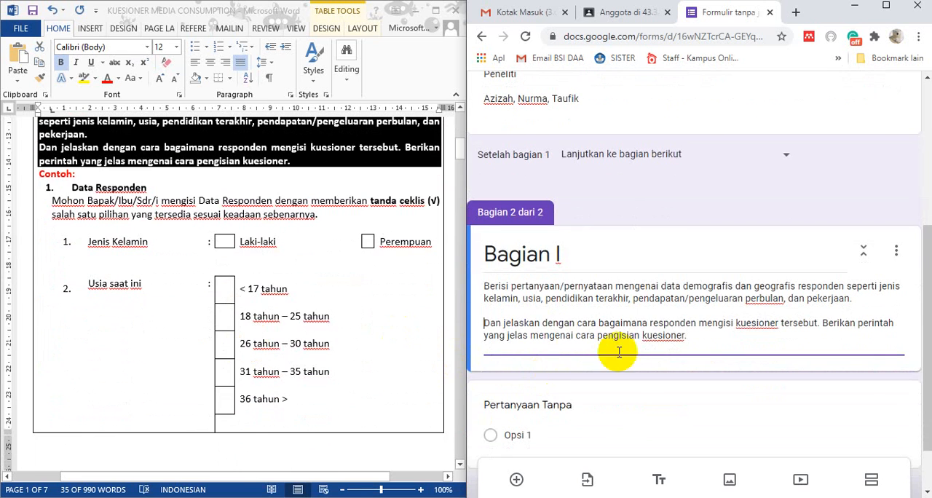
{"action": "scroll", "coordinate": [646, 364], "scroll_direction": "down", "scroll_amount": 1}
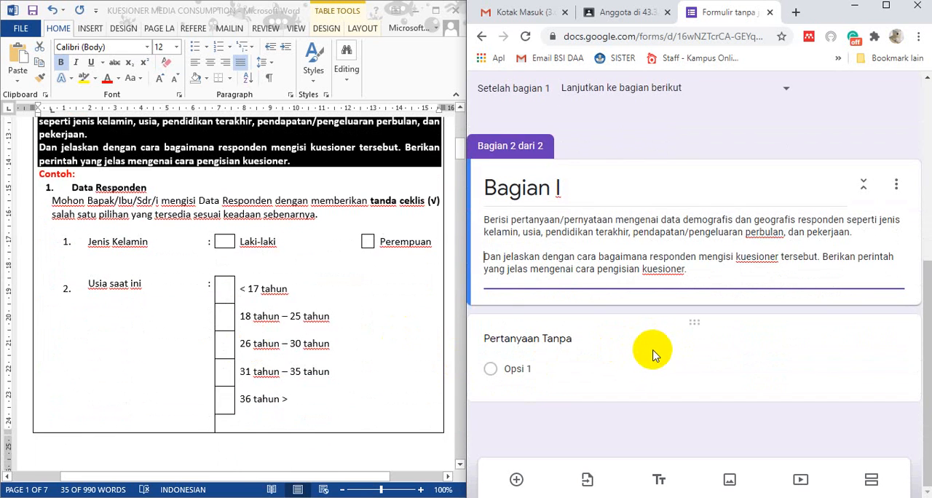
{"action": "left_click", "coordinate": [572, 342]}
{"action": "left_click", "coordinate": [116, 248]}
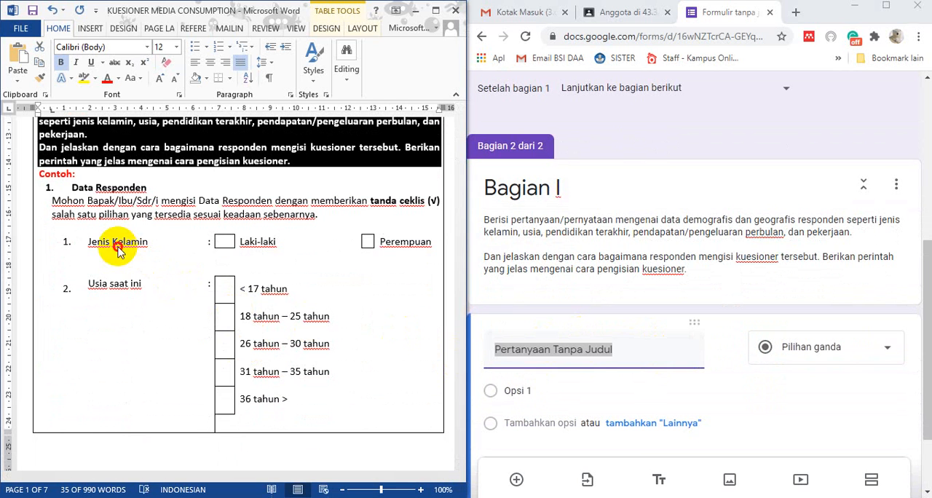
{"action": "left_click_drag", "start_coordinate": [86, 243], "coordinate": [148, 244]}
{"action": "left_click", "coordinate": [102, 243]}
{"action": "right_click", "coordinate": [149, 247]}
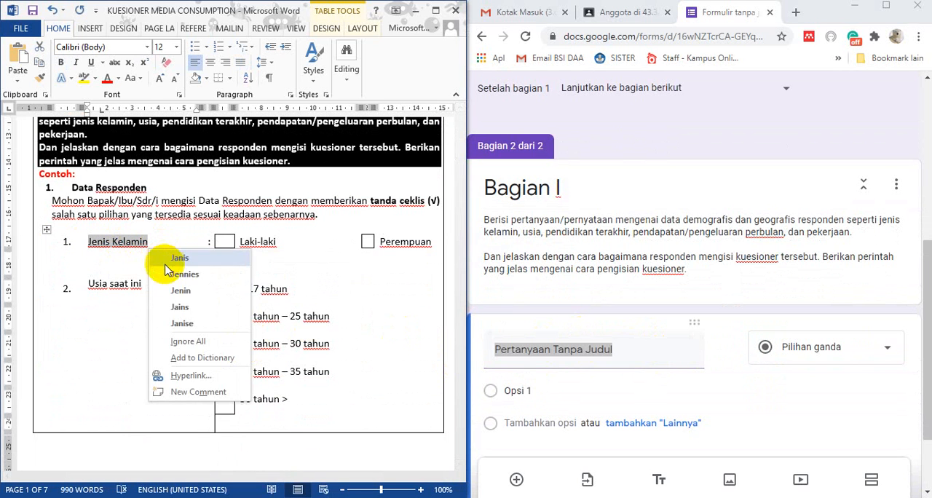
{"action": "left_click", "coordinate": [119, 245]}
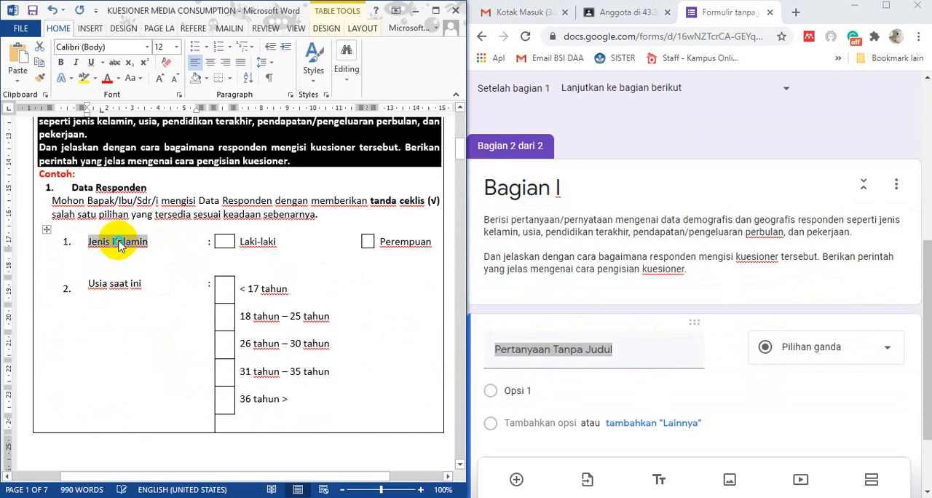
{"action": "right_click", "coordinate": [119, 244]}
{"action": "key", "text": "Escape"}
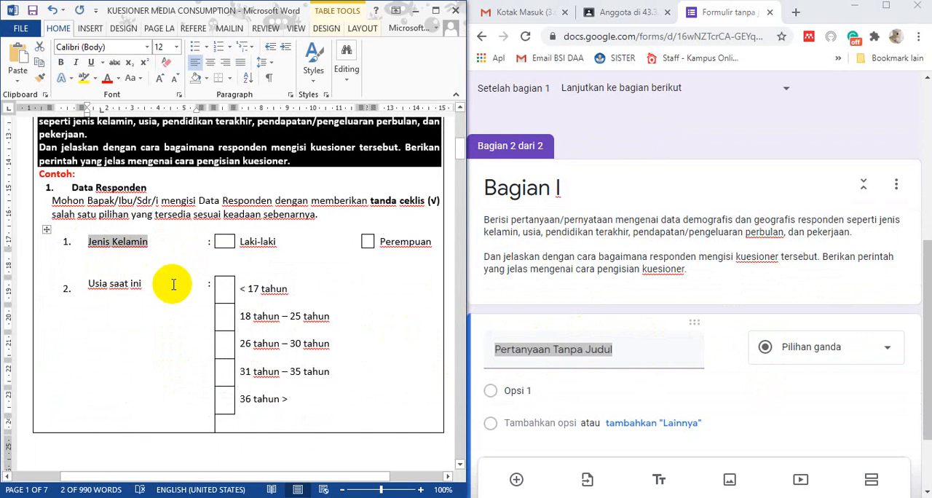
{"action": "left_click", "coordinate": [553, 352]}
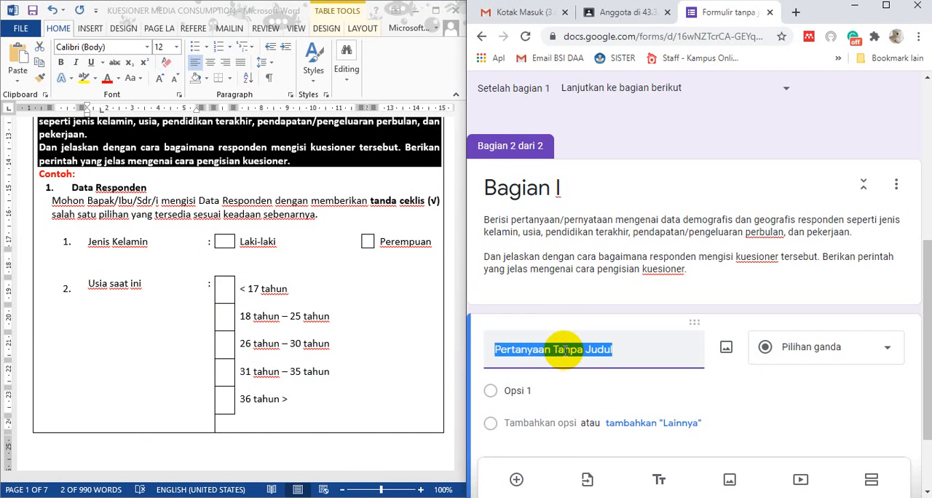
{"action": "key", "text": "ctrl+v"}
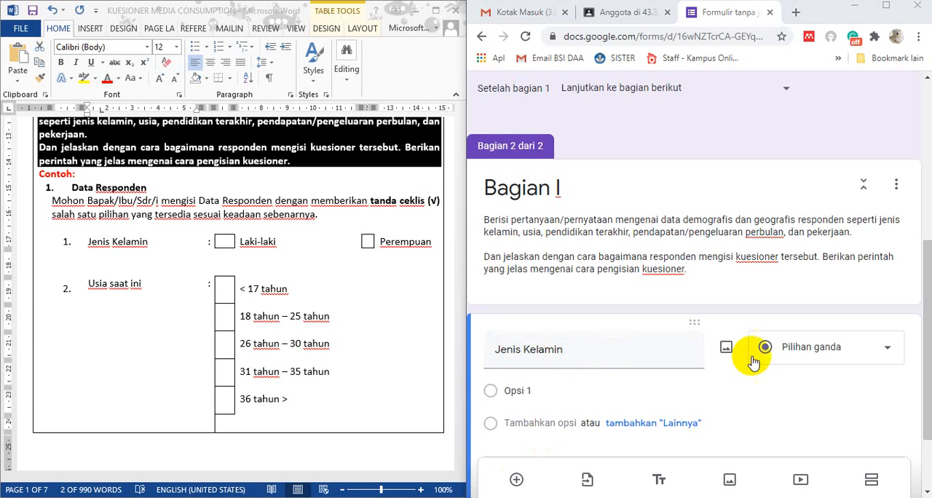
Enter "Laki-laki" and "Perempuan" as the answer options of the Jenis Kelamin question
{"action": "scroll", "coordinate": [808, 372], "scroll_direction": "down", "scroll_amount": 2}
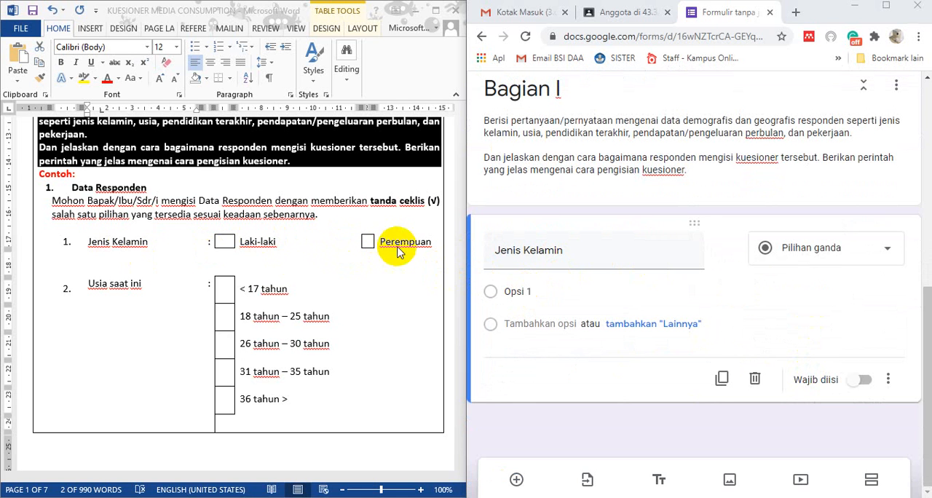
{"action": "left_click", "coordinate": [563, 289]}
{"action": "type", "text": "L"}
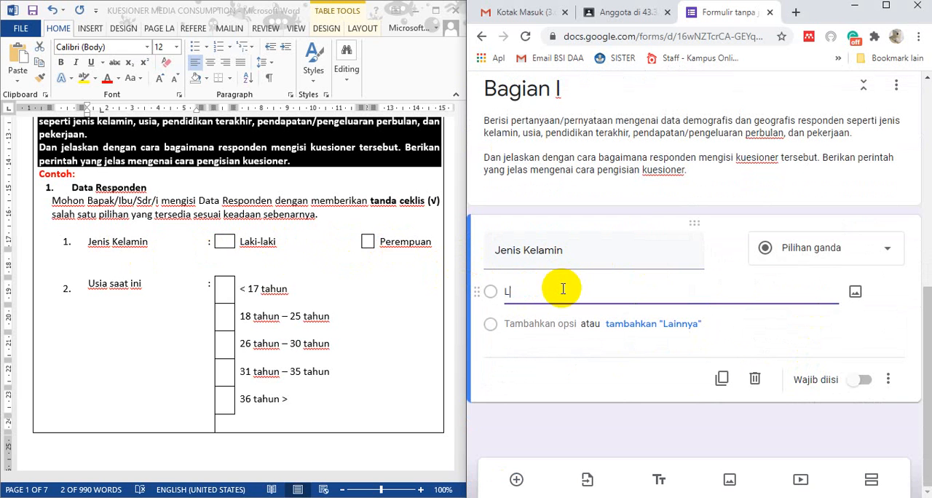
{"action": "type", "text": "aki-laki"}
{"action": "left_click", "coordinate": [546, 322]}
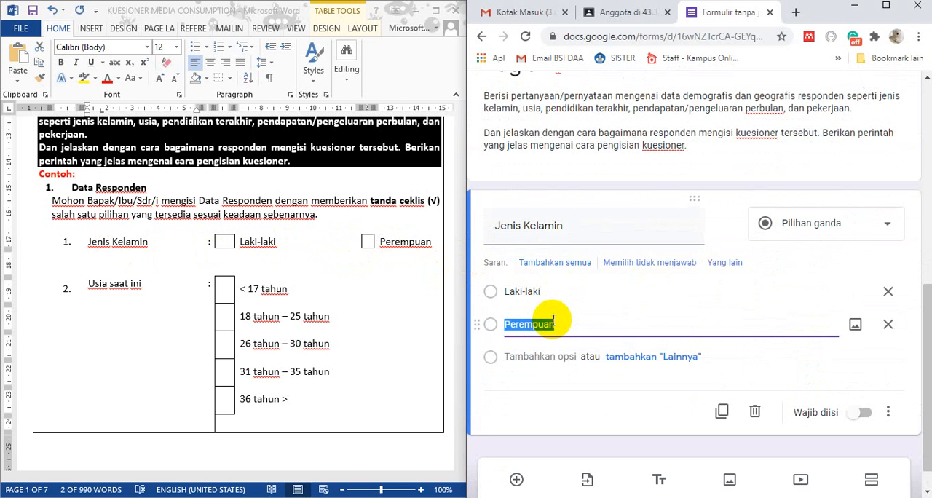
{"action": "left_click", "coordinate": [803, 261]}
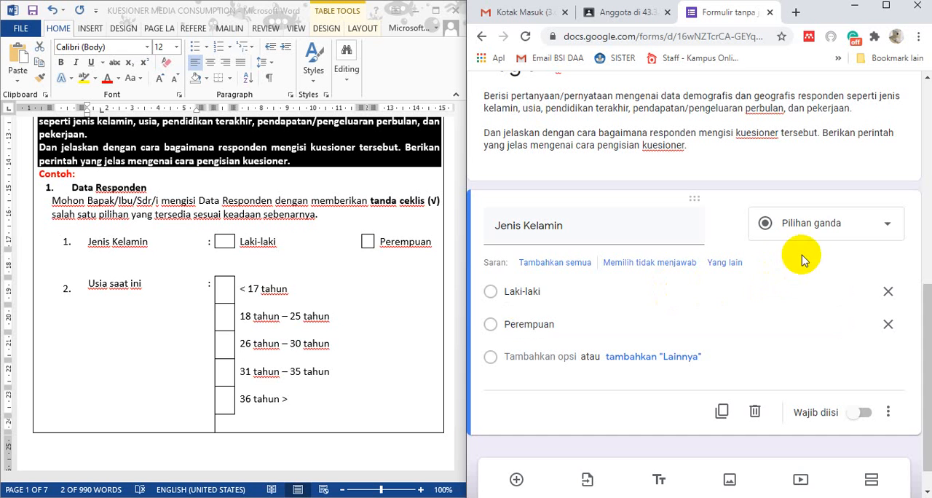
Change the Jenis Kelamin question type to Kotak Centang and make the question required
{"action": "left_click", "coordinate": [887, 224]}
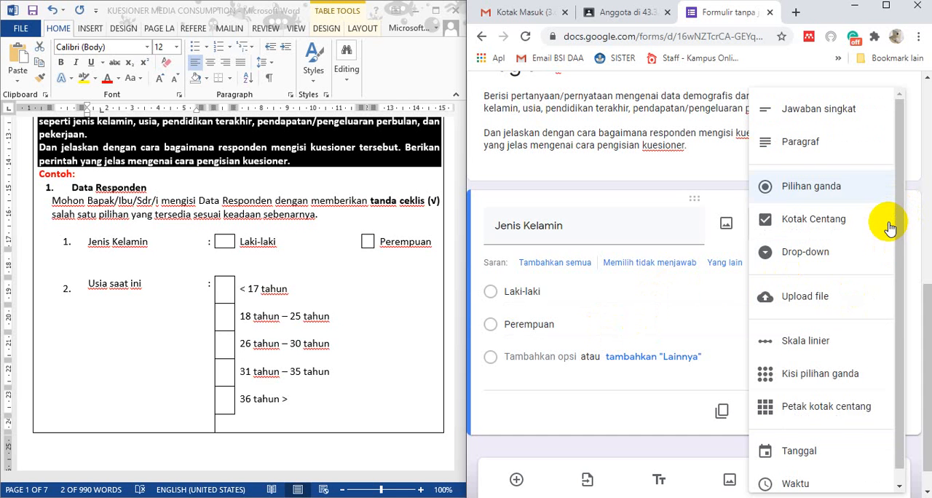
{"action": "left_click", "coordinate": [819, 226]}
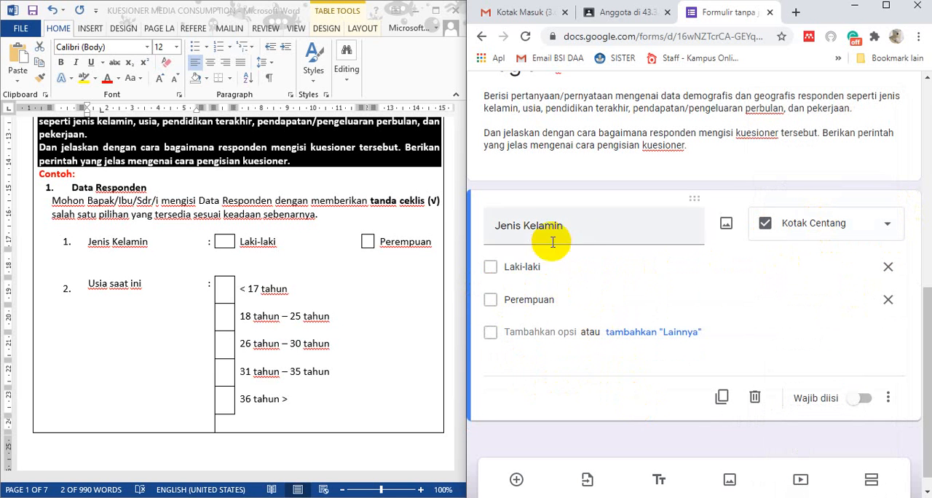
{"action": "left_click", "coordinate": [860, 401]}
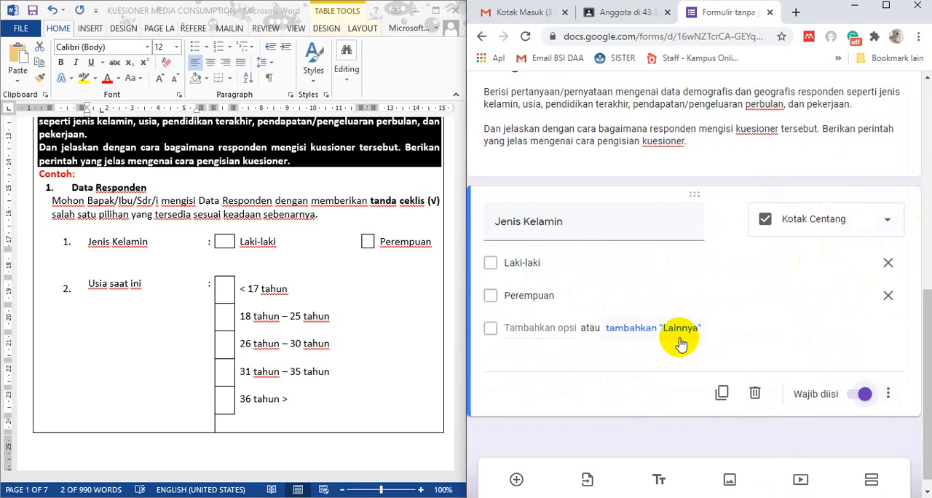
{"action": "scroll", "coordinate": [679, 342], "scroll_direction": "down", "scroll_amount": 1}
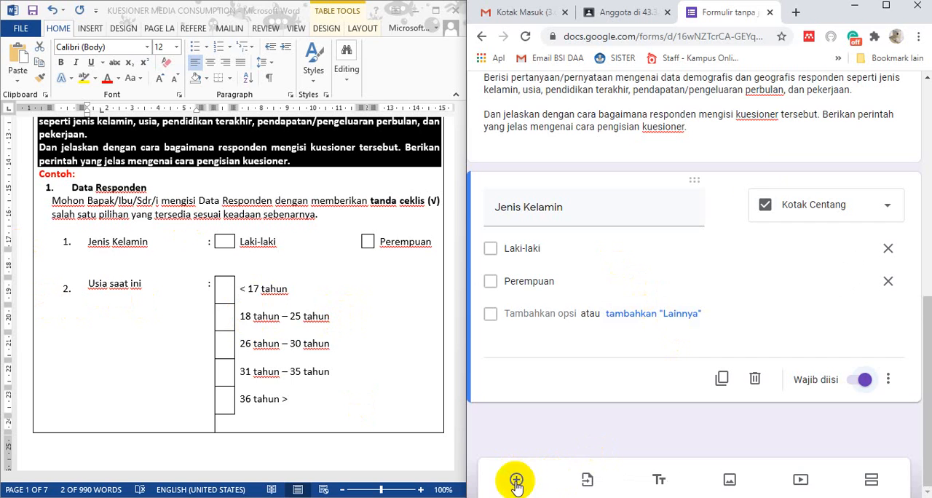
Add a new question below Jenis Kelamin in the enlarged form window, and return the form to the right half beside Word
{"action": "left_click", "coordinate": [885, 6]}
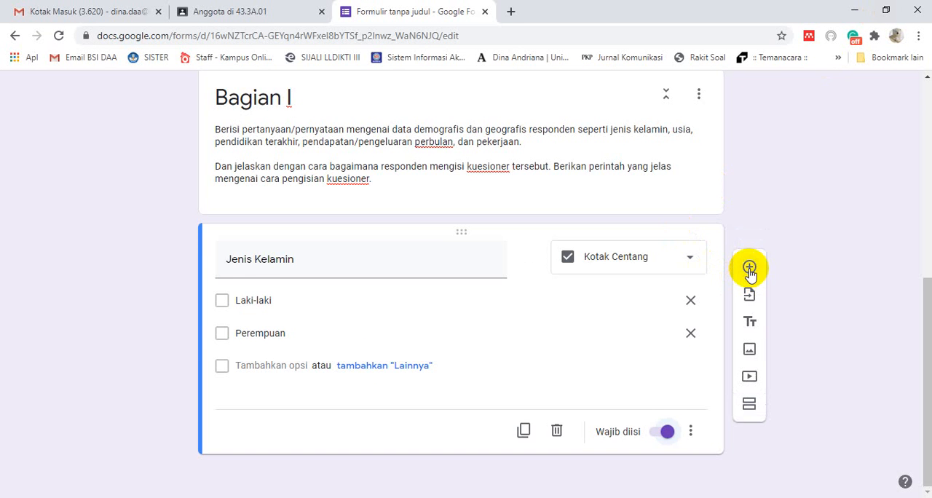
{"action": "left_click", "coordinate": [750, 271]}
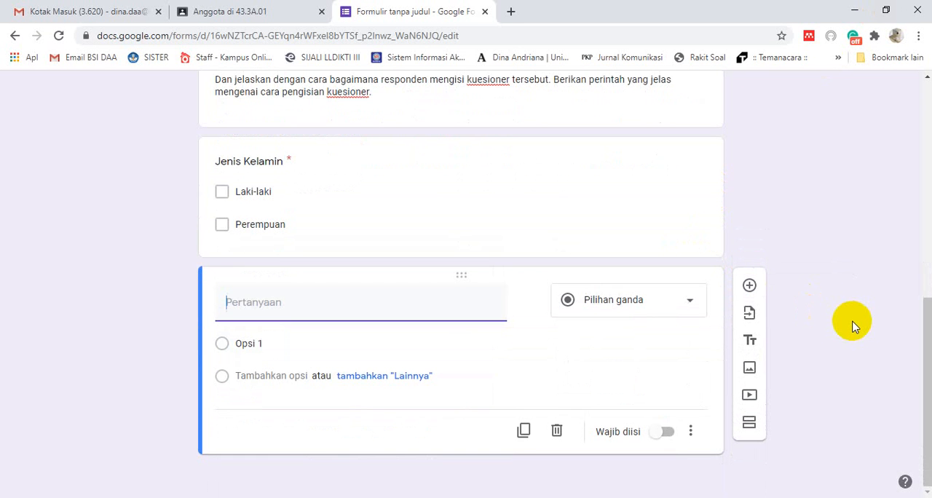
{"action": "key", "text": "super+Right"}
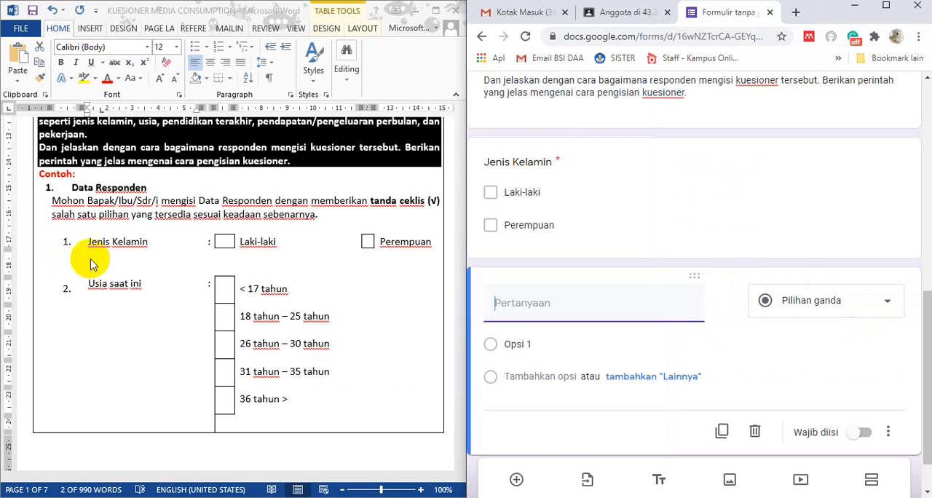
Copy "Usia saat ini" from the Word questionnaire into the new question's title and set its type to Kotak Centang
{"action": "left_click", "coordinate": [109, 283]}
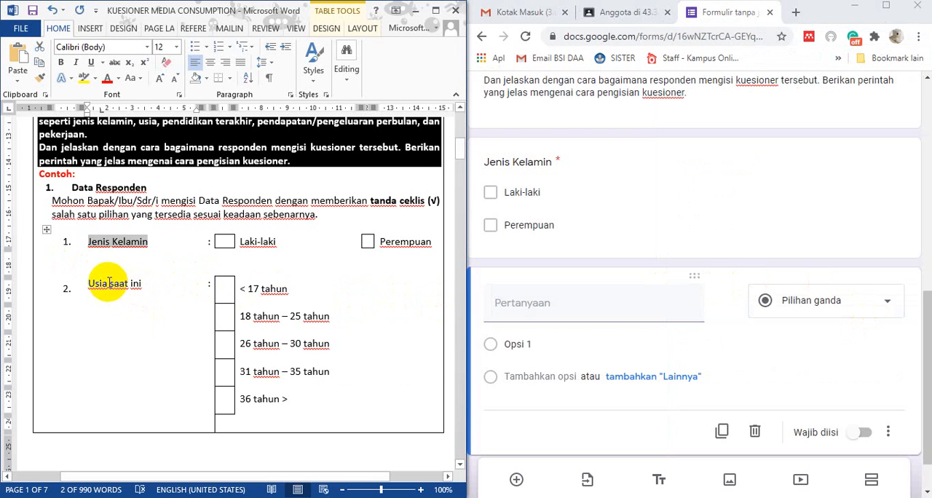
{"action": "left_click_drag", "start_coordinate": [90, 283], "coordinate": [139, 282]}
{"action": "key", "text": "ctrl+c"}
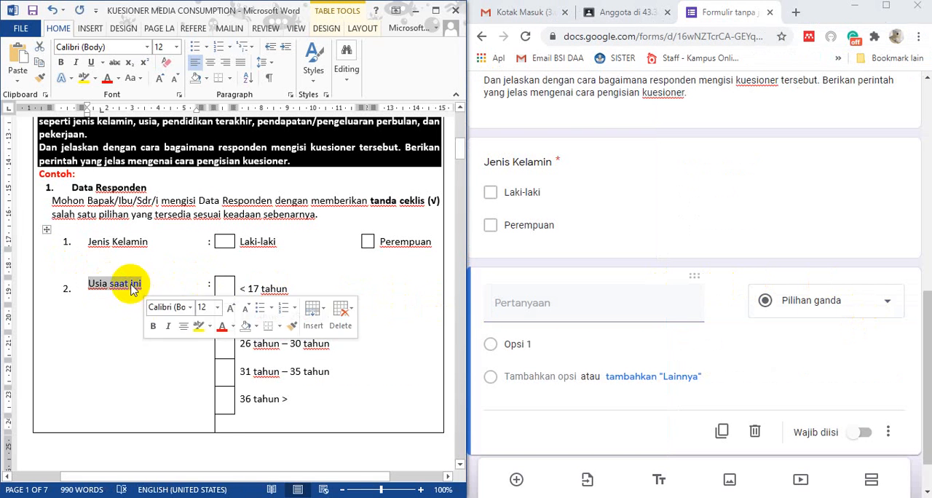
{"action": "right_click", "coordinate": [139, 283]}
{"action": "left_click", "coordinate": [155, 387]}
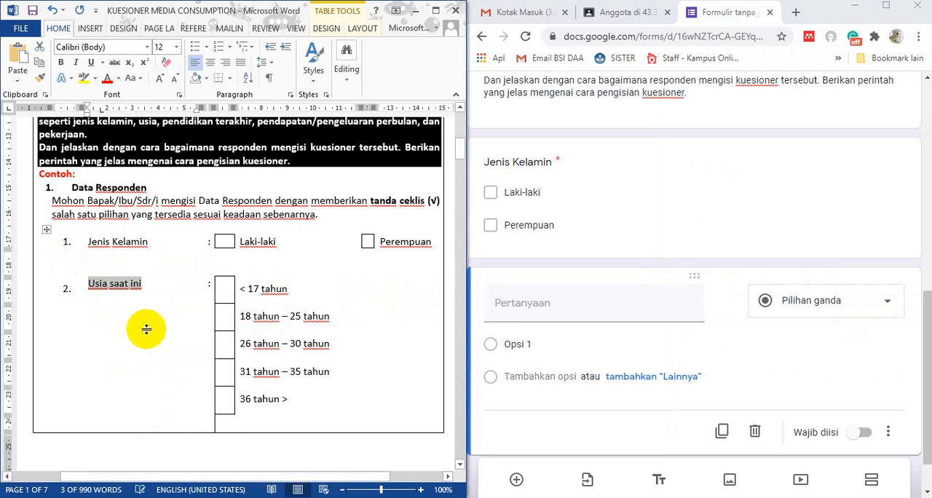
{"action": "left_click", "coordinate": [537, 300]}
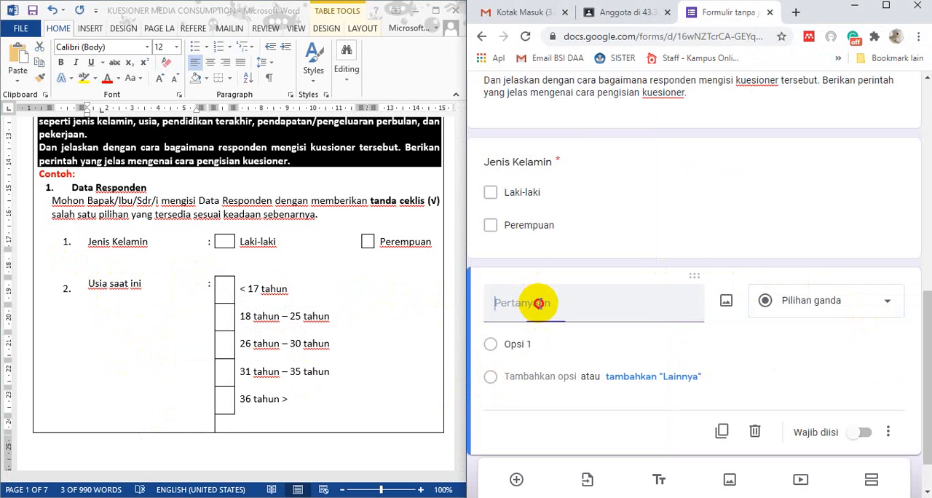
{"action": "key", "text": "ctrl+v"}
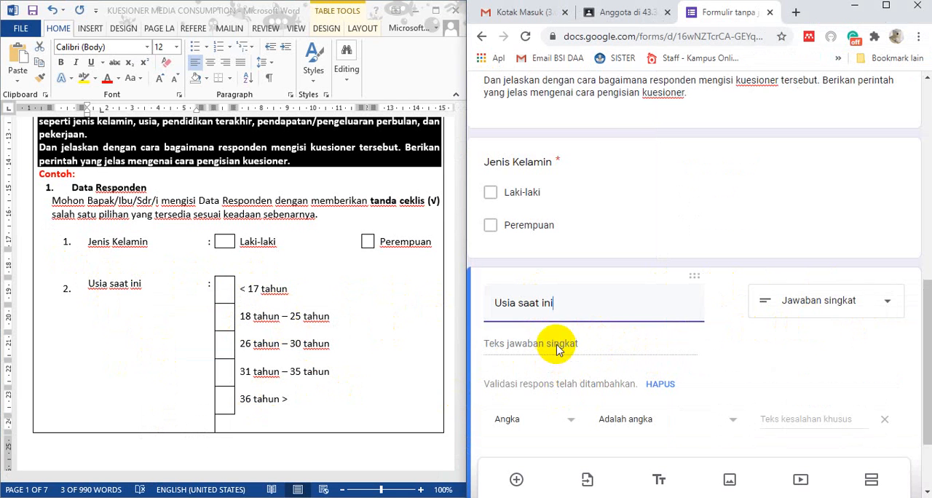
{"action": "left_click", "coordinate": [857, 306]}
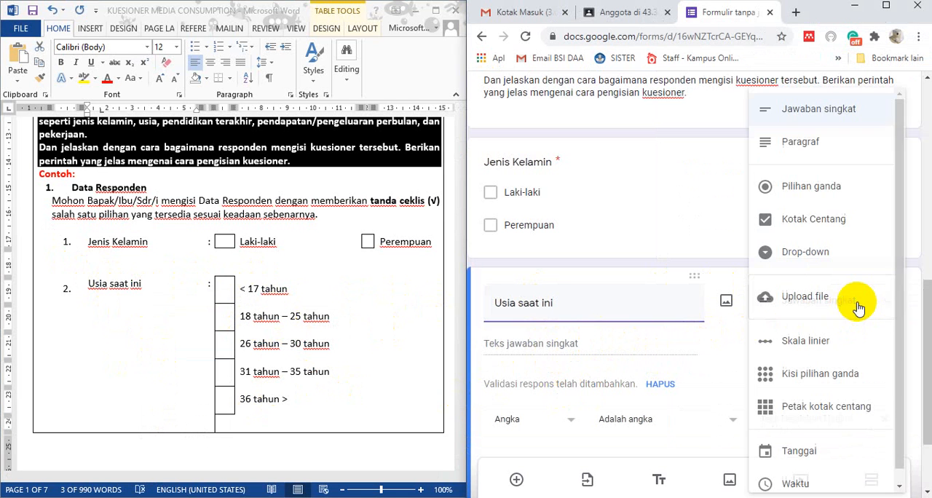
{"action": "left_click", "coordinate": [835, 227]}
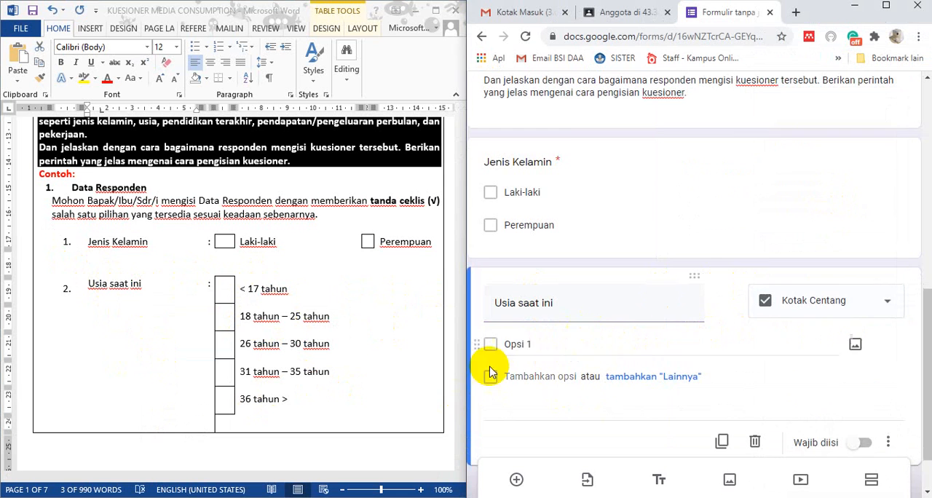
Enter "< 17 tahun" and "18 - 25 tahun" as the first two options of the Usia saat ini question
{"action": "left_click", "coordinate": [555, 346]}
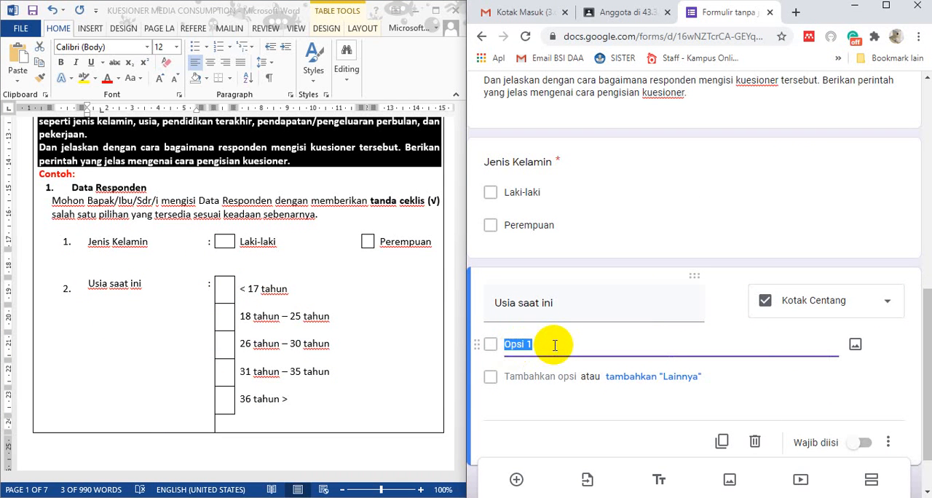
{"action": "type", "text": "< 17 at"}
{"action": "key", "text": "BackSpace"}
{"action": "type", "text": "tahun"}
{"action": "key", "text": "Tab"}
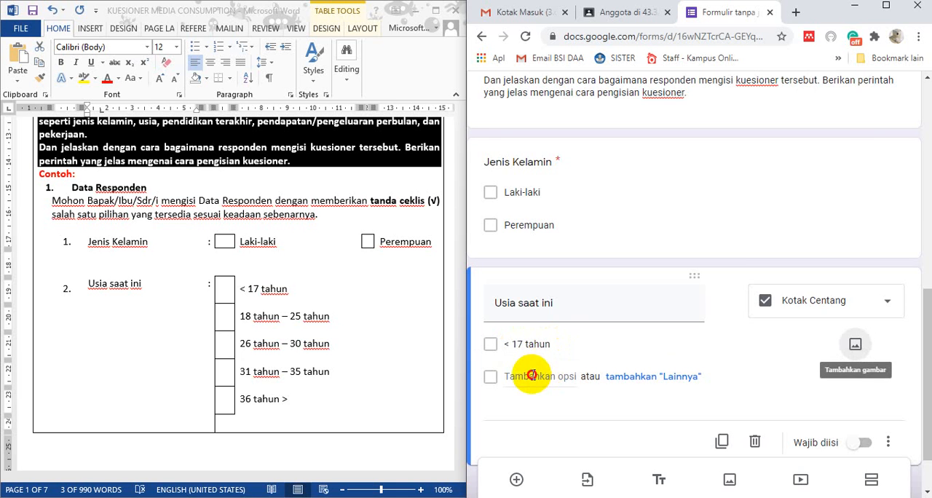
{"action": "left_click", "coordinate": [533, 374]}
{"action": "type", "text": "18"}
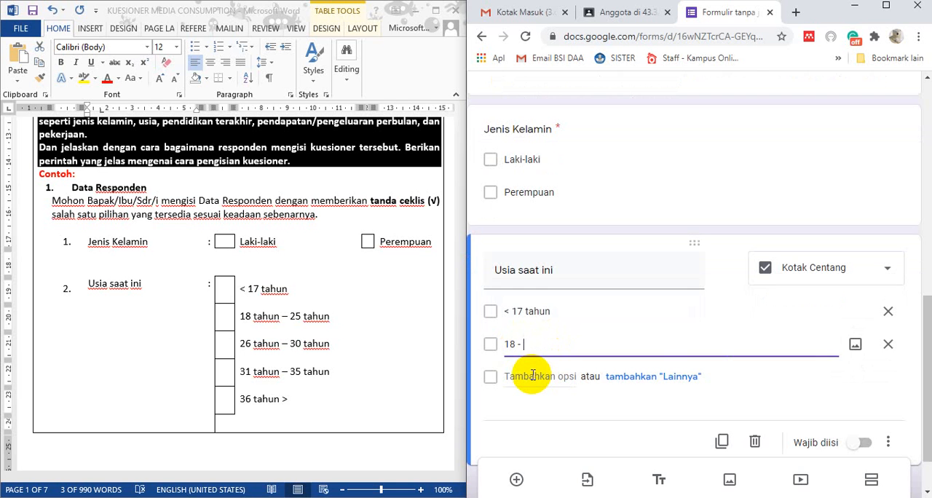
{"action": "type", "text": "- 25 tahun"}
Add "26 - 30 tahun" and "31 - 35 tahun" as the third and fourth options of the Usia saat ini question
{"action": "left_click", "coordinate": [534, 375]}
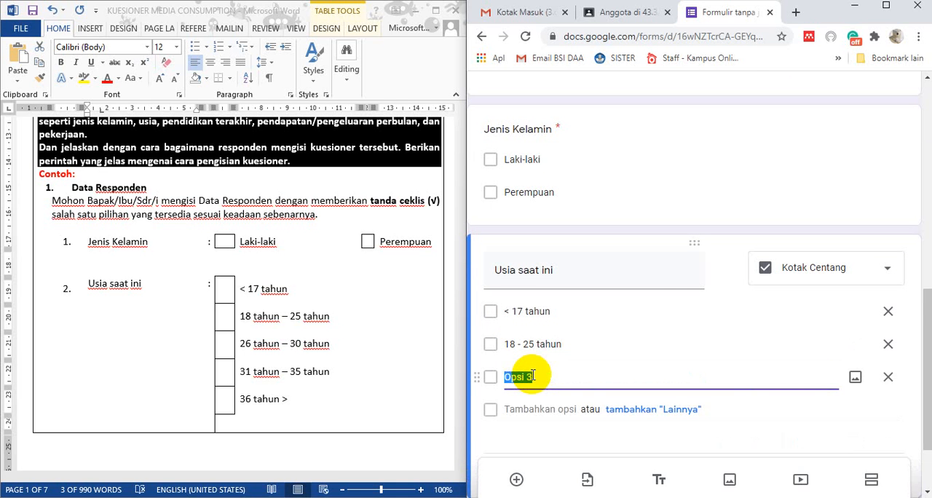
{"action": "type", "text": "2"}
{"action": "type", "text": "6 tahun"}
{"action": "type", "text": "ahun"}
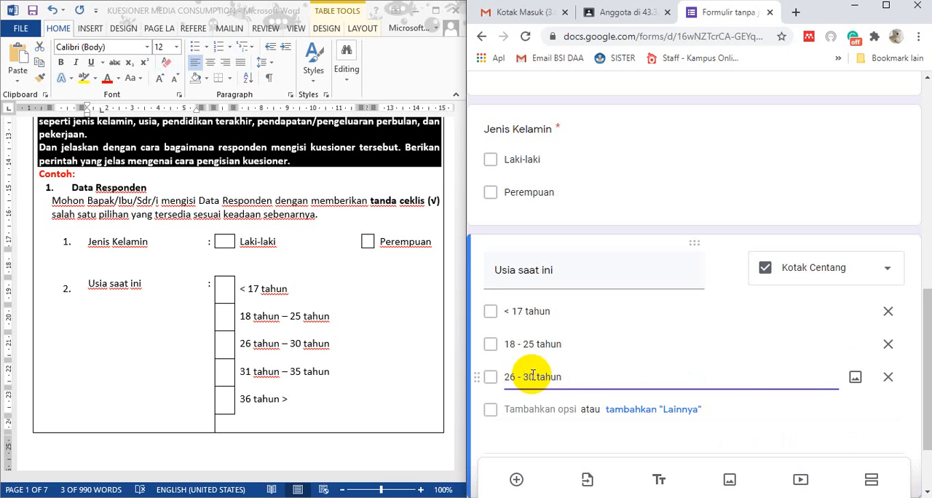
{"action": "left_click", "coordinate": [515, 409]}
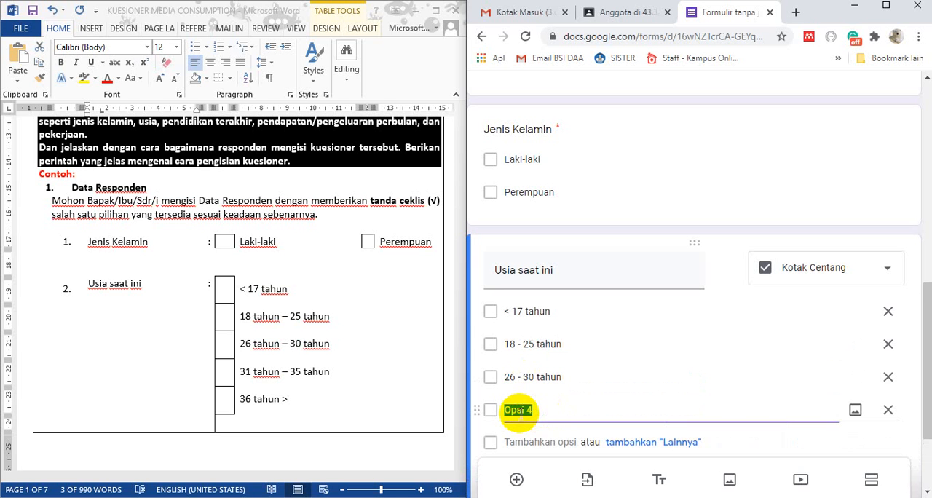
{"action": "type", "text": "31 - 35 tahu"}
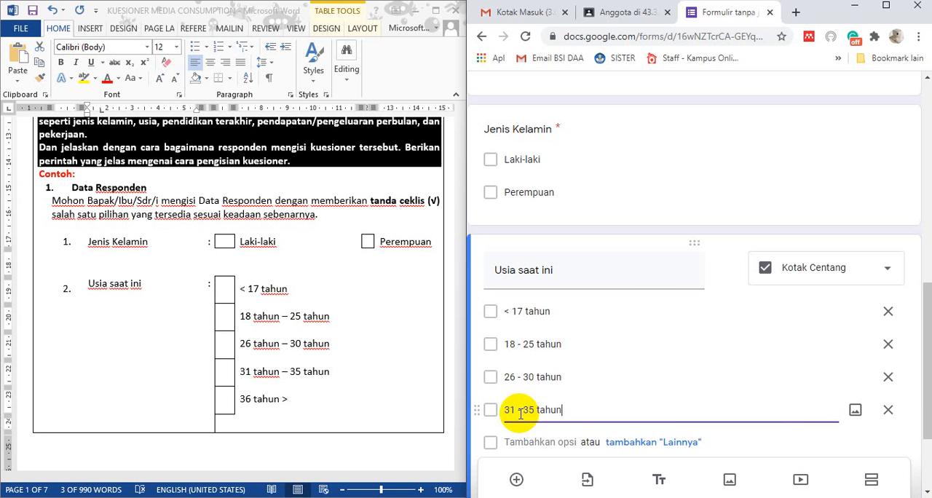
{"action": "type", "text": "n"}
Add "36 >" as the fifth option of the Usia saat ini question and make the question required
{"action": "left_click", "coordinate": [516, 443]}
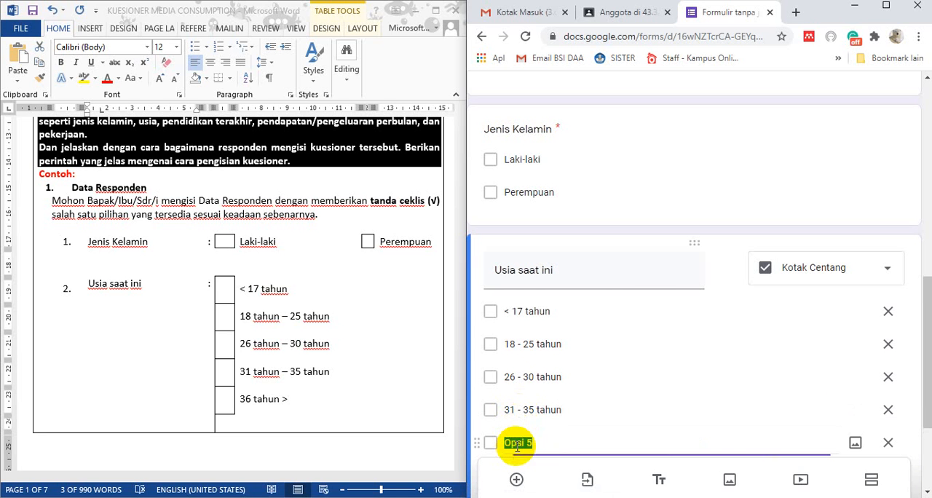
{"action": "type", "text": "36 >"}
{"action": "scroll", "coordinate": [693, 378], "scroll_direction": "down", "scroll_amount": 1}
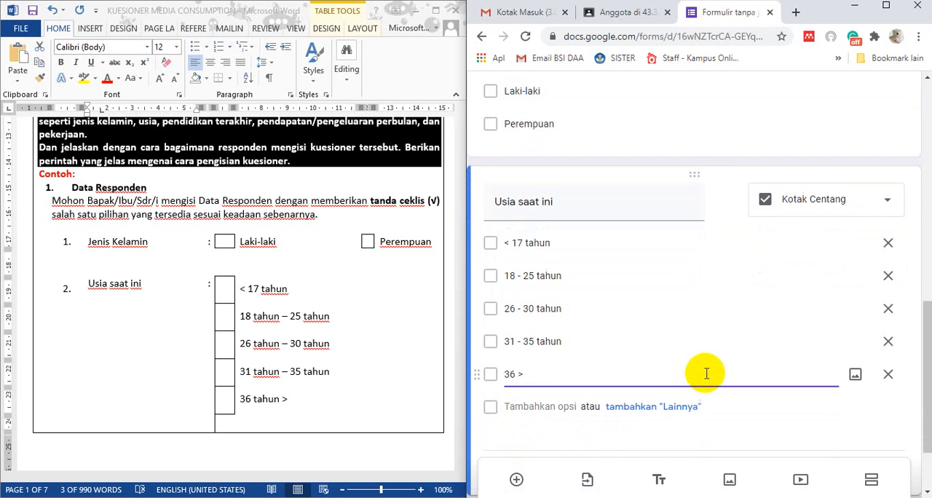
{"action": "scroll", "coordinate": [710, 370], "scroll_direction": "down", "scroll_amount": 1}
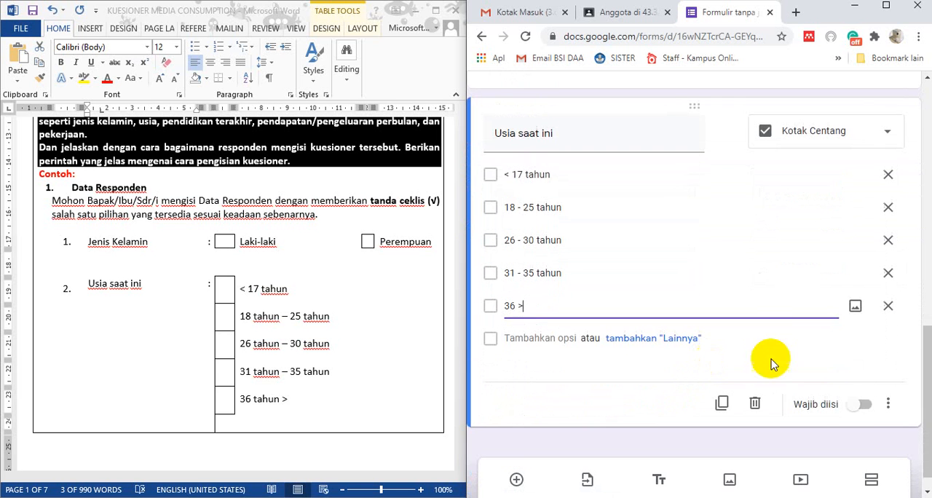
{"action": "left_click", "coordinate": [864, 405]}
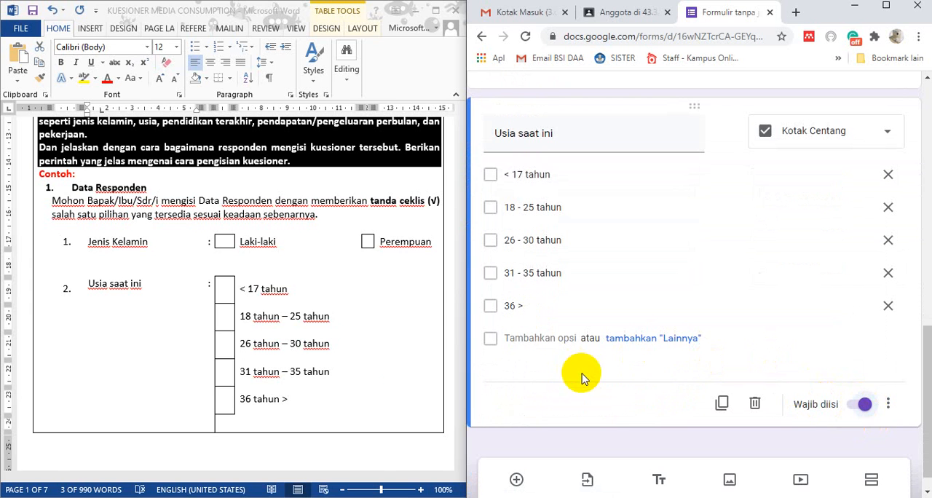
Add a question titled "Pendidikan Terakhir" below Usia saat ini, following item 3 in Word, with the type Kotak Centang
{"action": "left_click", "coordinate": [368, 371]}
{"action": "scroll", "coordinate": [368, 371], "scroll_direction": "down", "scroll_amount": 10}
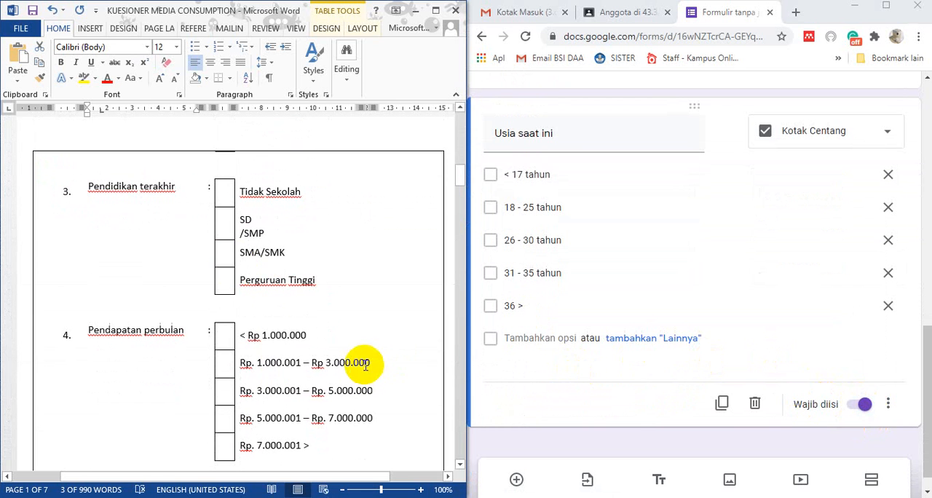
{"action": "left_click", "coordinate": [516, 478]}
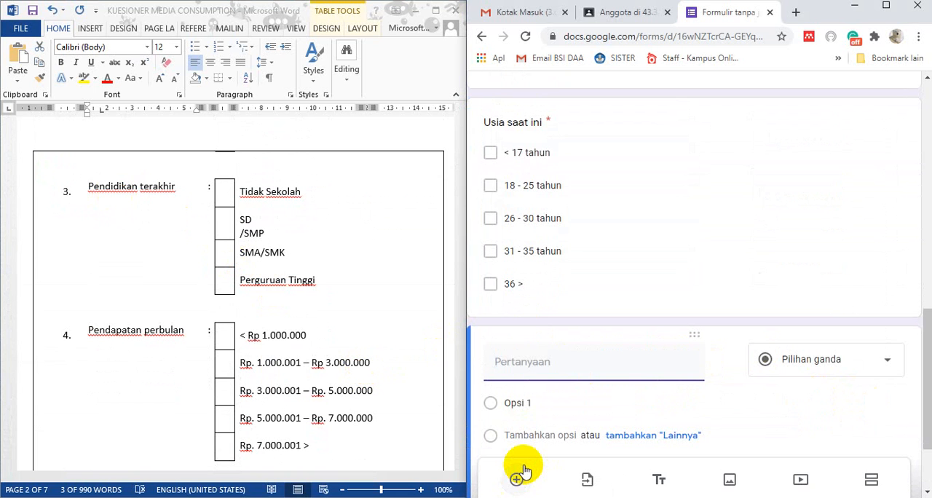
{"action": "type", "text": "P"}
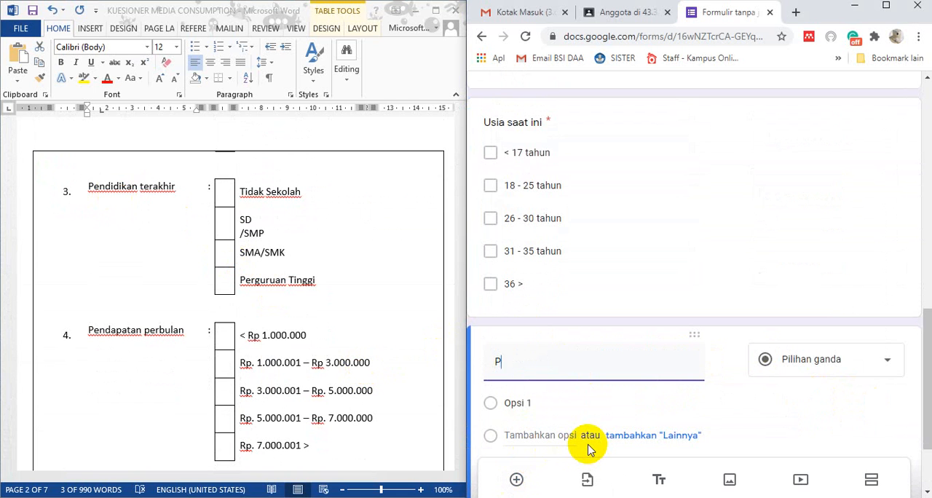
{"action": "type", "text": "endidikan Terakhir"}
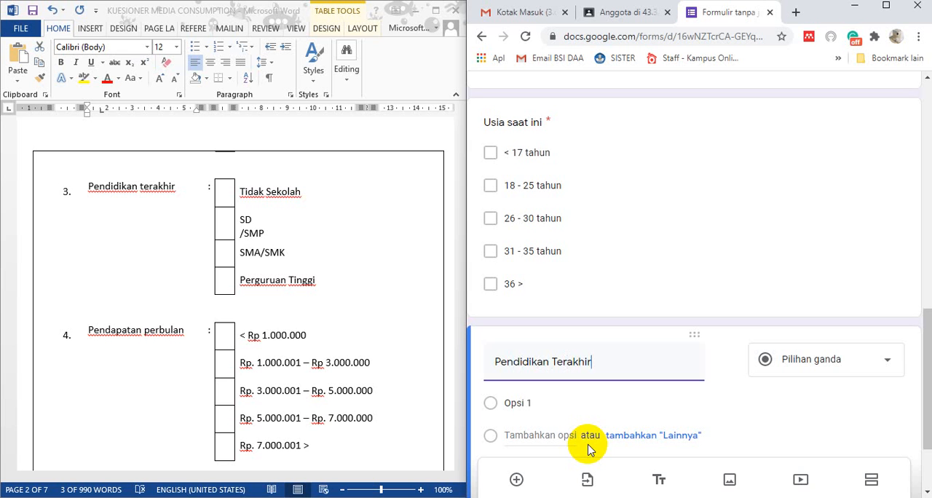
{"action": "left_click", "coordinate": [845, 360]}
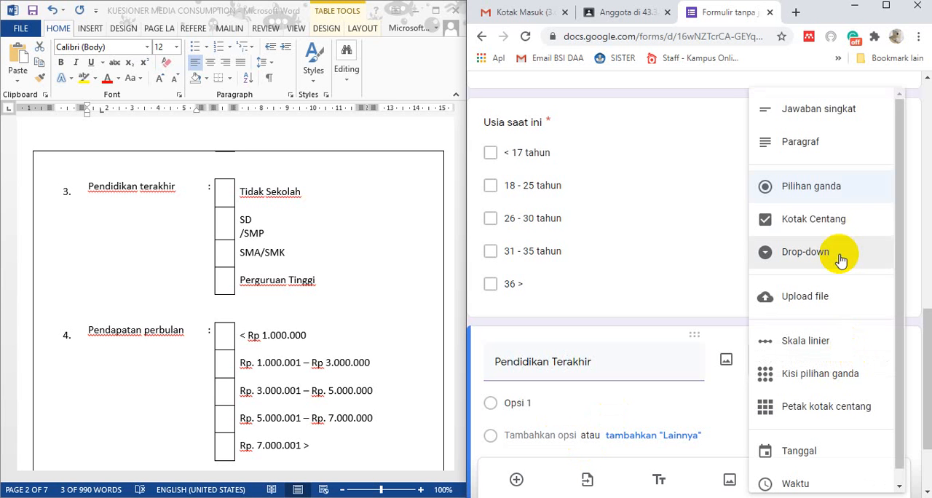
{"action": "left_click", "coordinate": [825, 224]}
Enter "Tidak Sekolah" and "SD/SMP" as the first two options of the Pendidikan Terakhir question
{"action": "scroll", "coordinate": [559, 408], "scroll_direction": "down", "scroll_amount": 1}
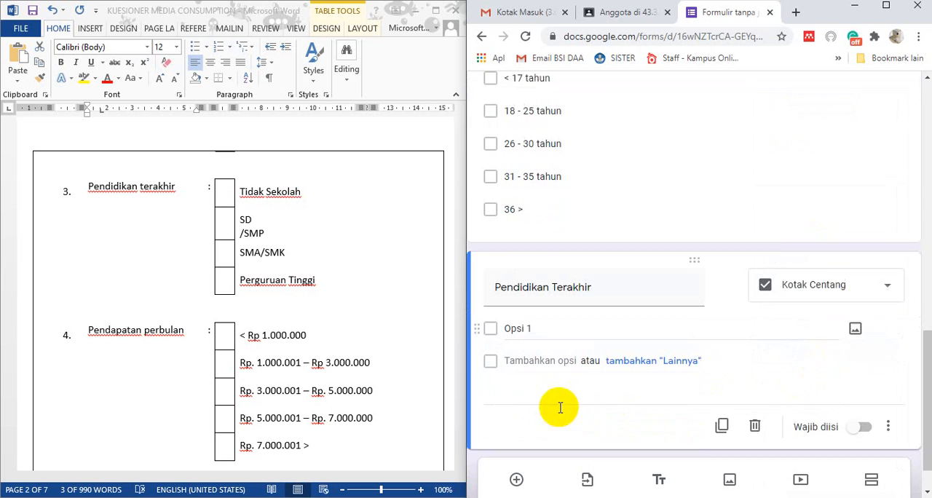
{"action": "scroll", "coordinate": [560, 404], "scroll_direction": "down", "scroll_amount": 1}
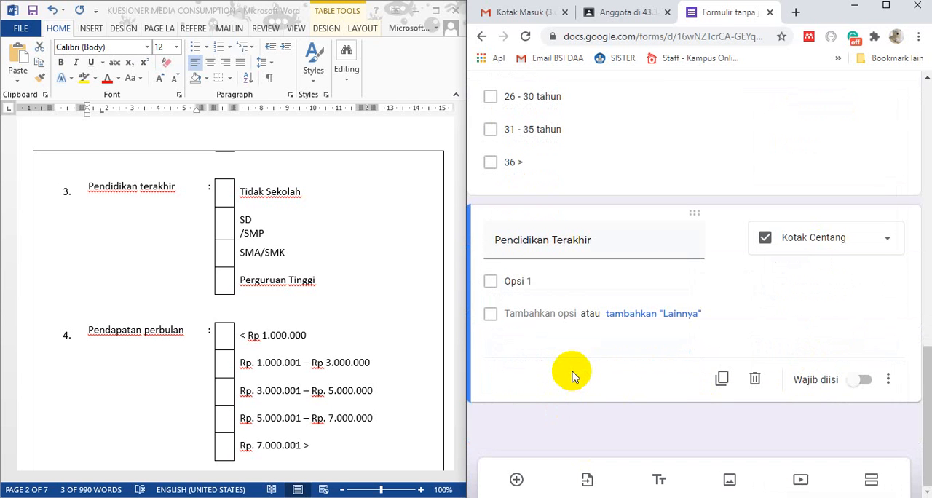
{"action": "left_click", "coordinate": [512, 281]}
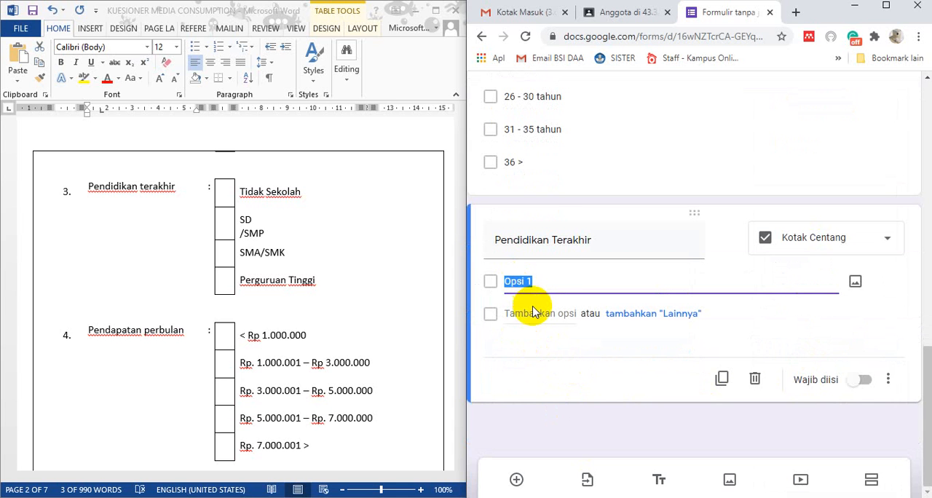
{"action": "type", "text": "Tidak Sekolah"}
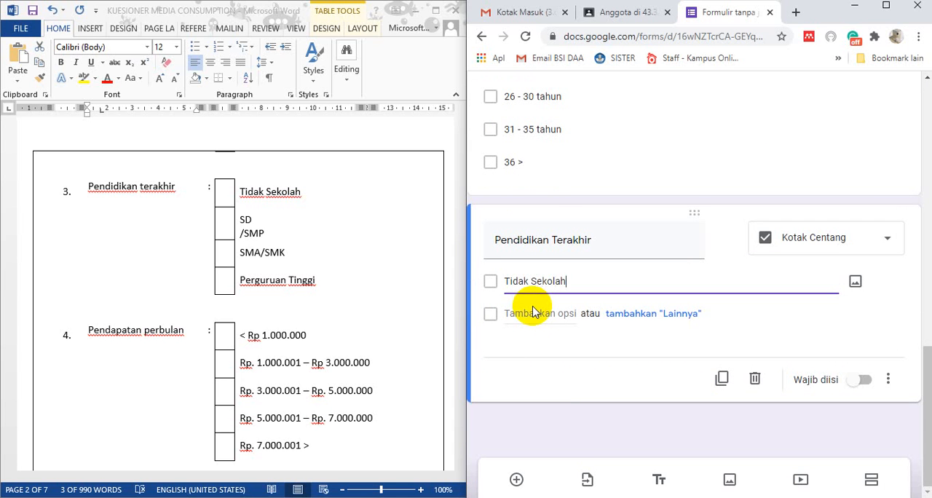
{"action": "left_click", "coordinate": [532, 312]}
{"action": "type", "text": "SD"}
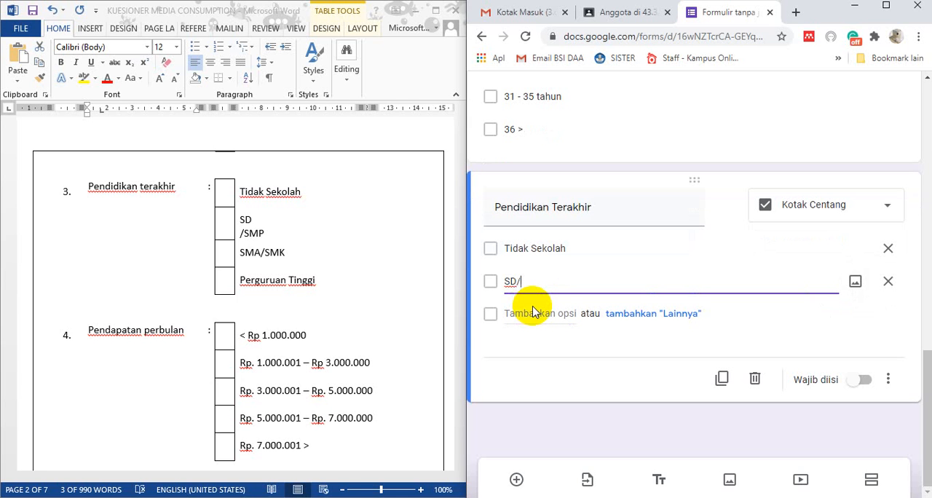
{"action": "type", "text": "/SMP"}
Add the options "SMA/SMK" and "Perguruan Tinggi" to the Pendidikan Terakhir question and make the question required
{"action": "key", "text": "Tab"}
{"action": "key", "text": "Tab"}
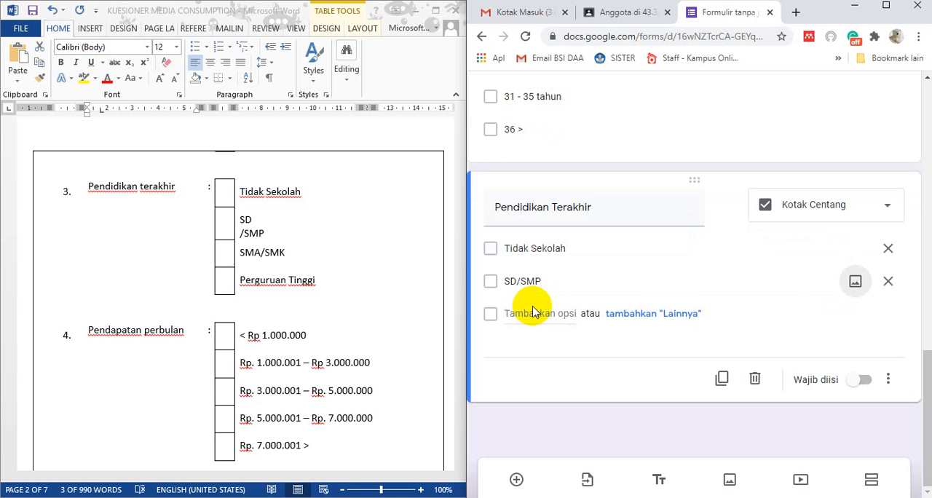
{"action": "key", "text": "Tab"}
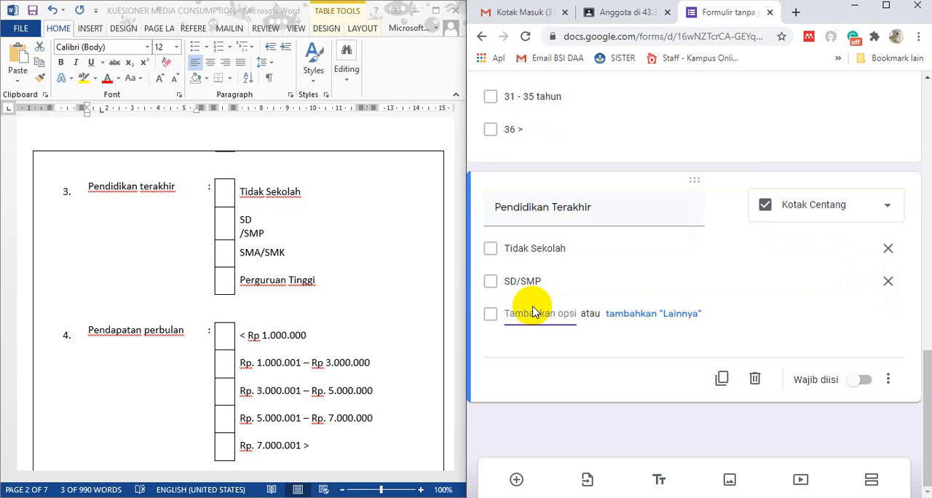
{"action": "type", "text": "SMA/"}
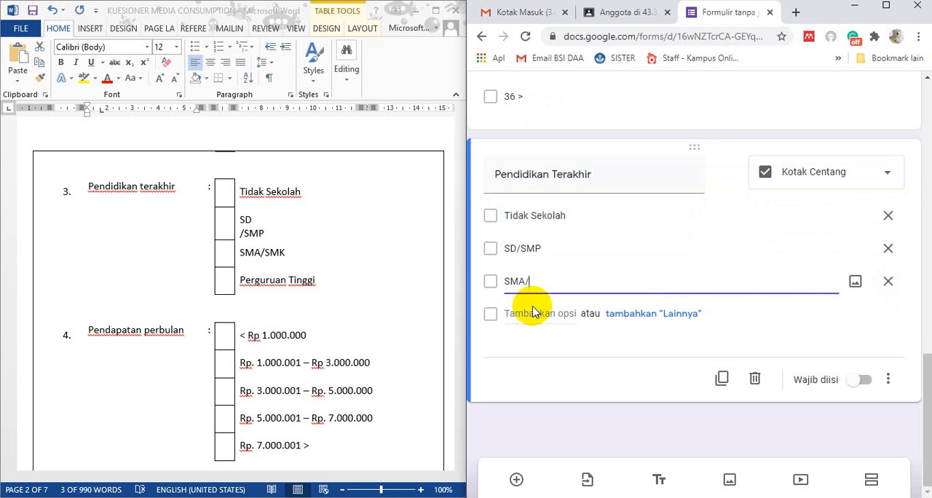
{"action": "type", "text": "SMK"}
{"action": "key", "text": "Tab"}
{"action": "key", "text": "Tab"}
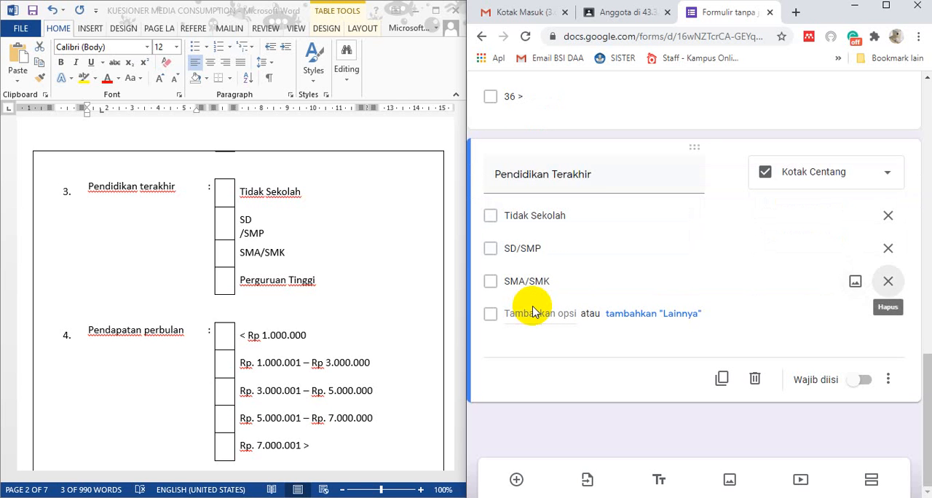
{"action": "key", "text": "Tab"}
{"action": "type", "text": "Perg"}
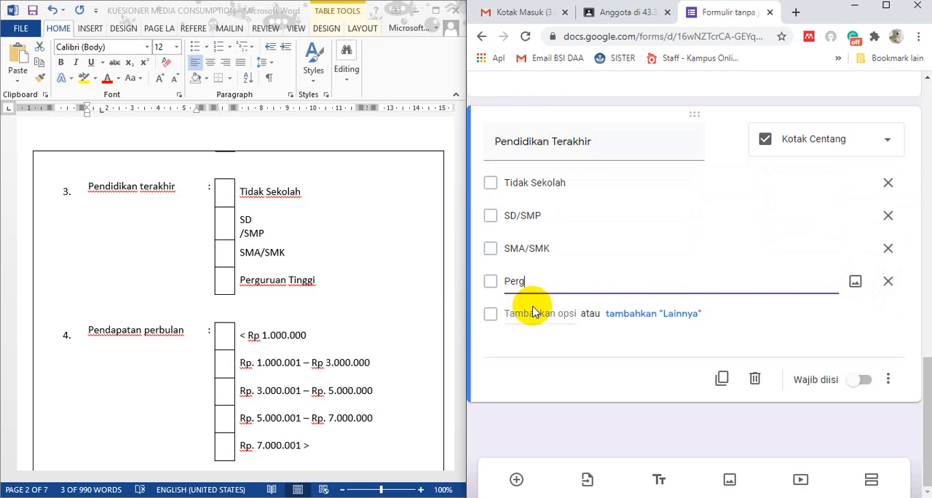
{"action": "type", "text": "uruan Tinggi"}
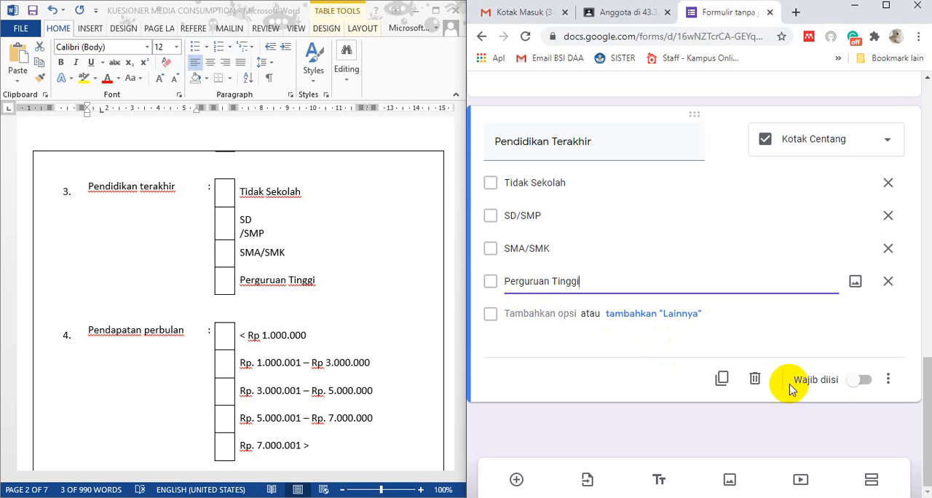
{"action": "left_click", "coordinate": [861, 381]}
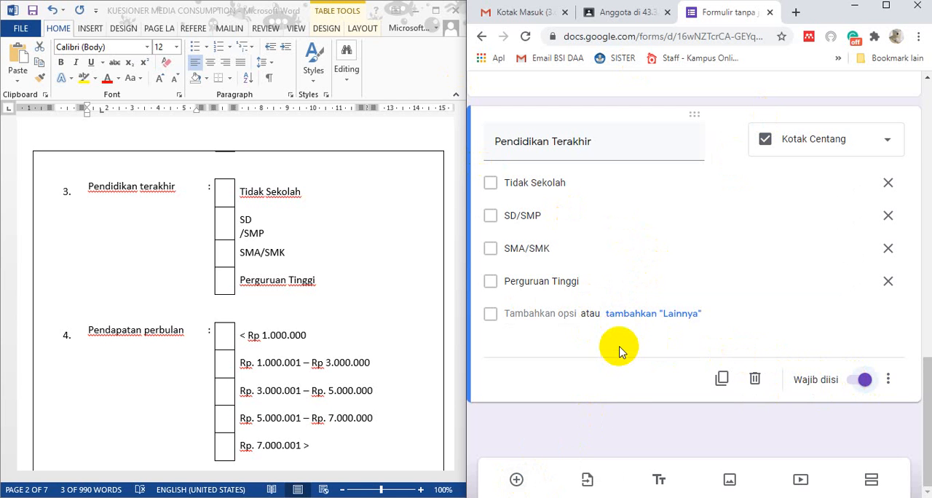
Add a new section after section 2 of the form and title it "Bagian II", following the Word document
{"action": "scroll", "coordinate": [287, 320], "scroll_direction": "down", "scroll_amount": 8}
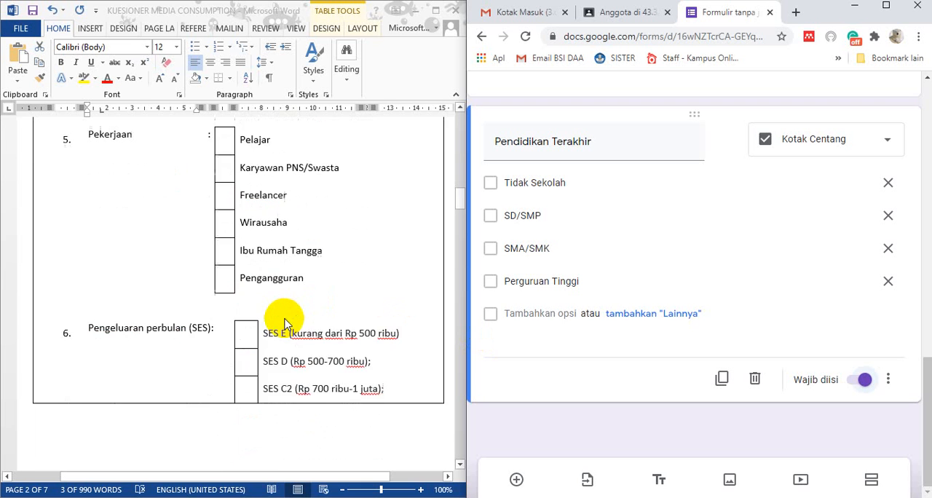
{"action": "scroll", "coordinate": [284, 324], "scroll_direction": "down", "scroll_amount": 9}
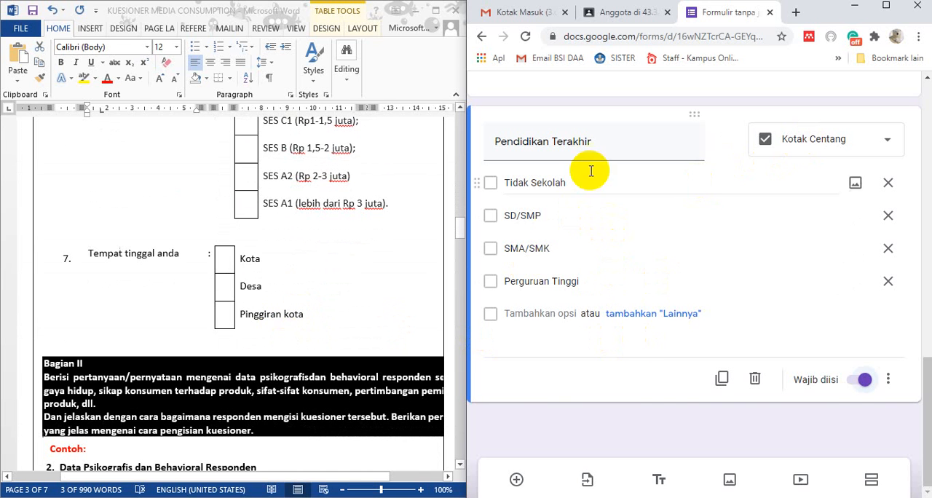
{"action": "scroll", "coordinate": [333, 291], "scroll_direction": "down", "scroll_amount": 5}
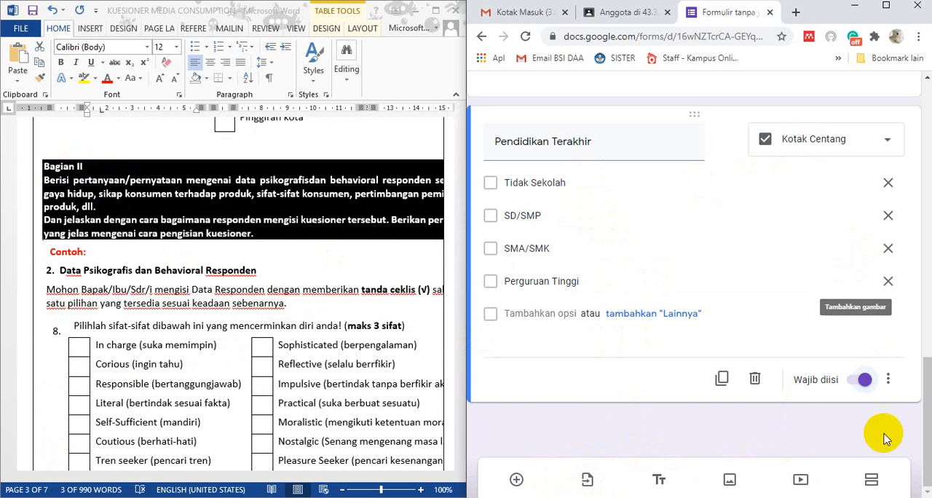
{"action": "left_click", "coordinate": [876, 486]}
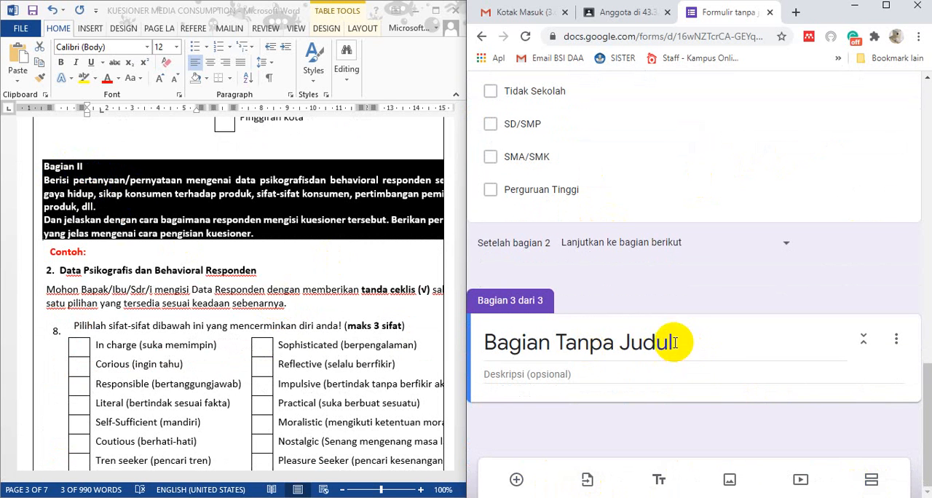
{"action": "left_click", "coordinate": [697, 348]}
{"action": "left_click", "coordinate": [698, 348]}
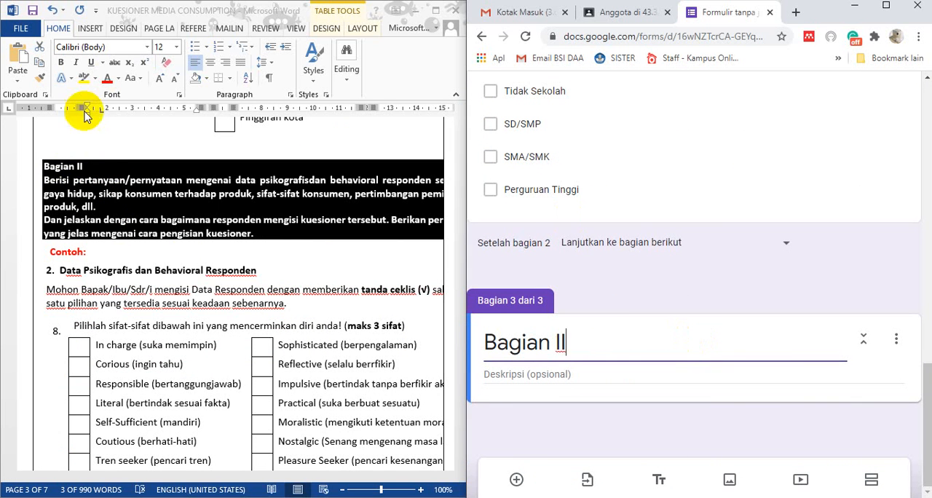
Copy the black explanatory text under Bagian II in Word into the description of the form's Bagian II section
{"action": "left_click", "coordinate": [45, 182]}
{"action": "mouse_move", "coordinate": [51, 185]}
{"action": "left_mouse_down"}
{"action": "mouse_move", "coordinate": [216, 247]}
{"action": "mouse_move", "coordinate": [263, 241]}
{"action": "mouse_move", "coordinate": [209, 223]}
{"action": "left_mouse_up"}
{"action": "right_click", "coordinate": [209, 224]}
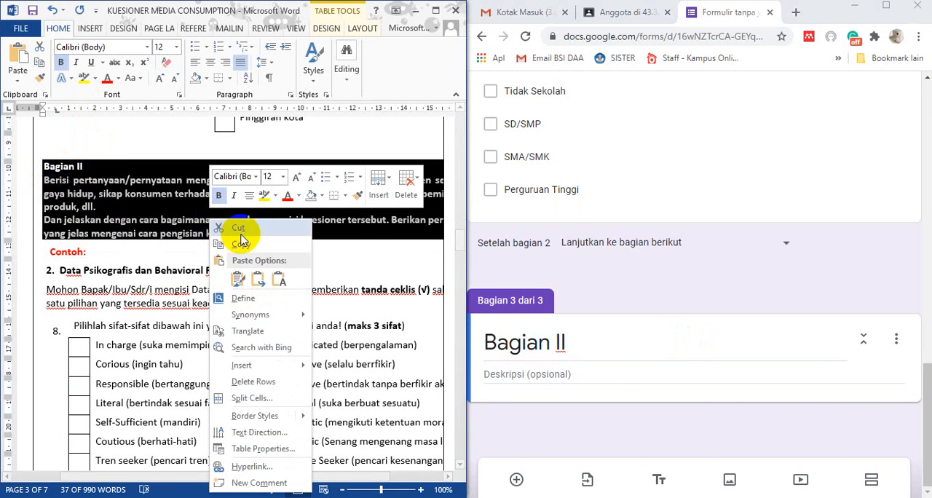
{"action": "left_click", "coordinate": [241, 236]}
{"action": "left_click", "coordinate": [514, 374]}
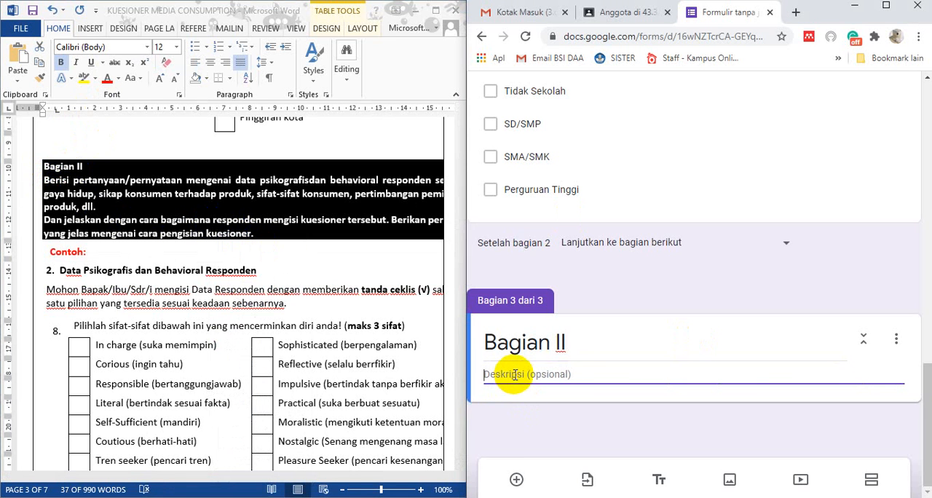
{"action": "key", "text": "ctrl+v"}
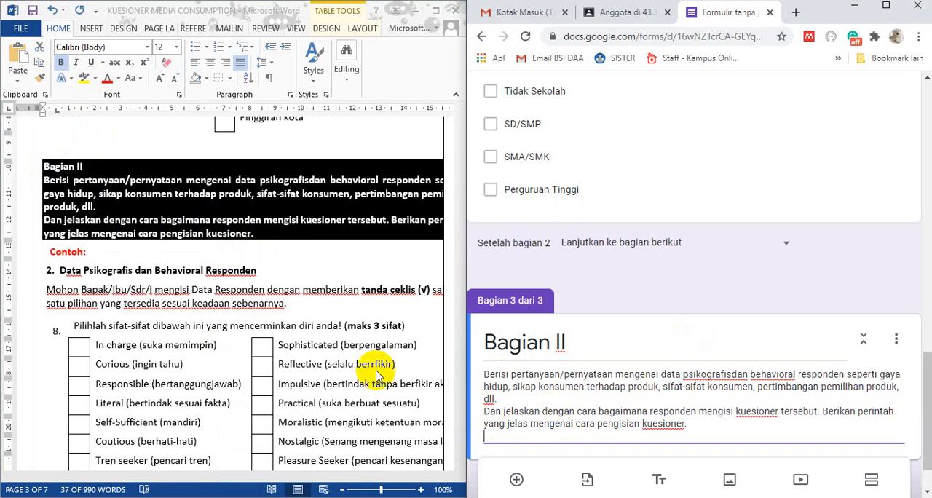
{"action": "scroll", "coordinate": [656, 375], "scroll_direction": "down", "scroll_amount": 1}
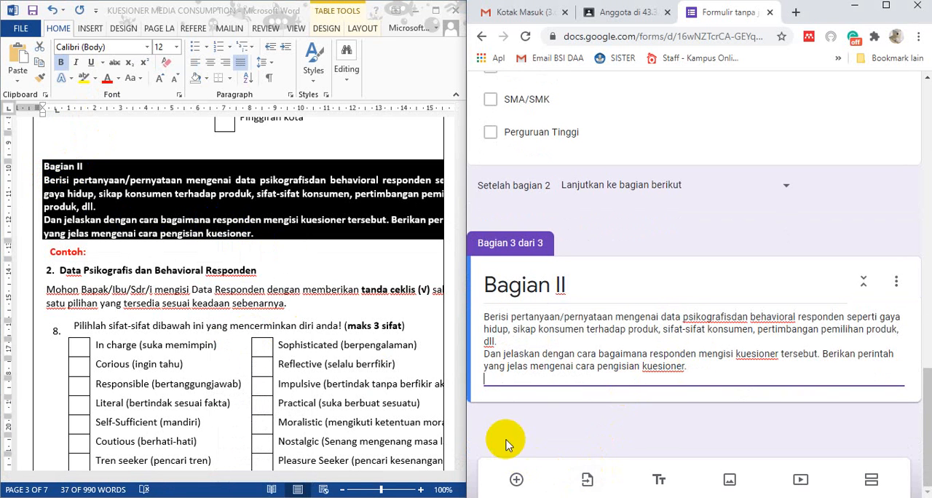
Add a question to the Bagian II section and copy the Word heading "2. Data Psikografis dan Behavioral Responden" in as its title
{"action": "left_click", "coordinate": [516, 482]}
{"action": "scroll", "coordinate": [583, 365], "scroll_direction": "up", "scroll_amount": 5}
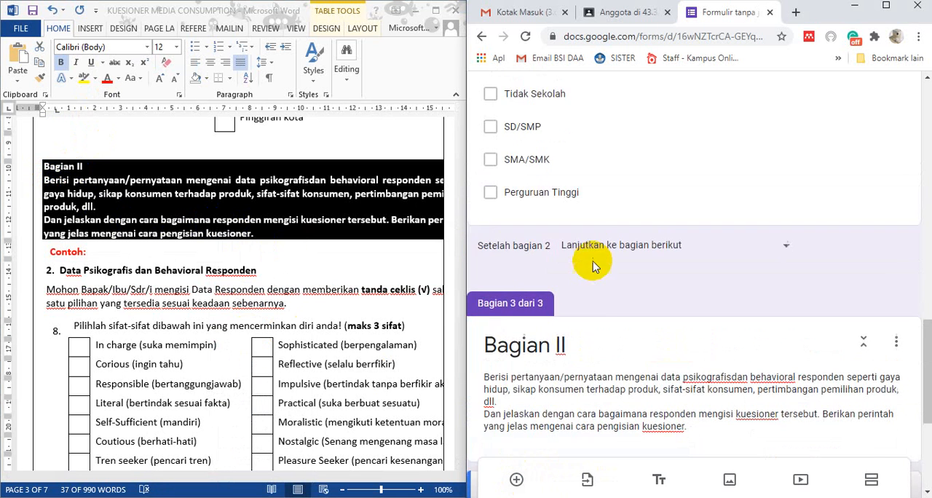
{"action": "scroll", "coordinate": [576, 276], "scroll_direction": "down", "scroll_amount": 4}
{"action": "scroll", "coordinate": [562, 312], "scroll_direction": "down", "scroll_amount": 4}
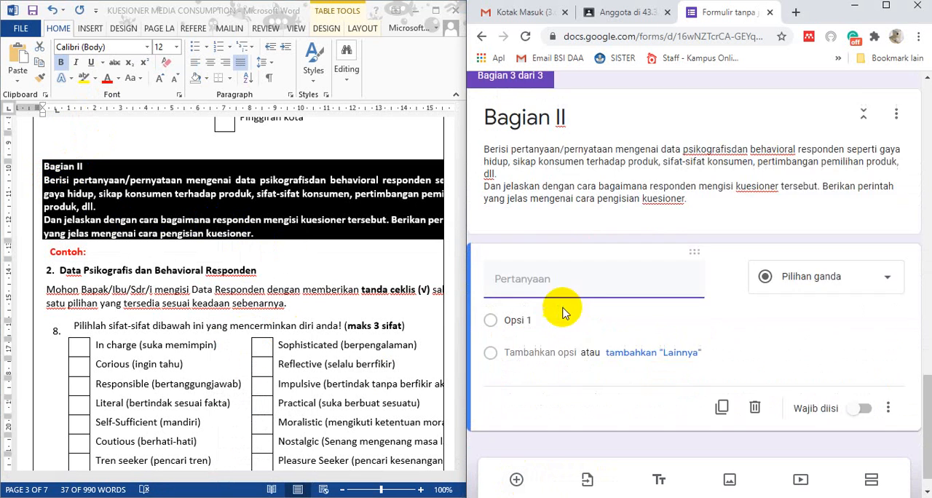
{"action": "left_click", "coordinate": [53, 295]}
{"action": "left_click_drag", "start_coordinate": [62, 274], "coordinate": [255, 272]}
{"action": "right_click", "coordinate": [249, 272]}
{"action": "left_click", "coordinate": [289, 182]}
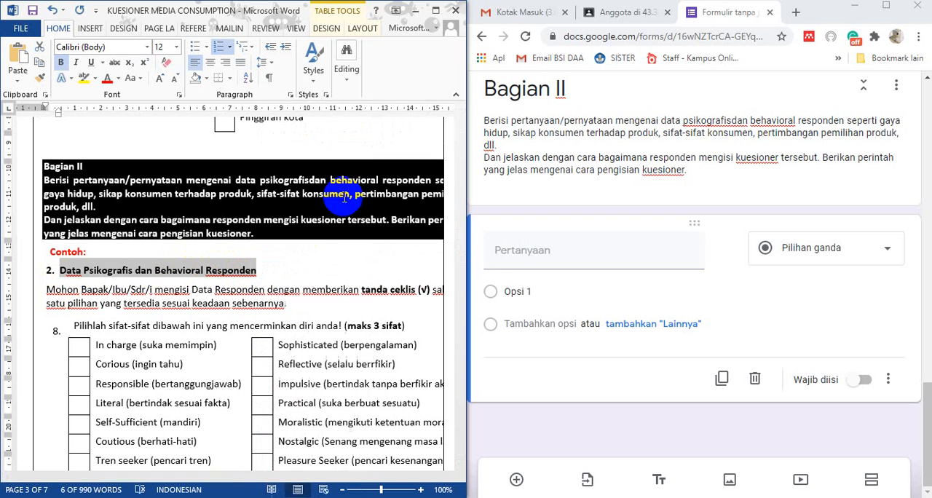
{"action": "left_click", "coordinate": [512, 250]}
{"action": "key", "text": "ctrl+v"}
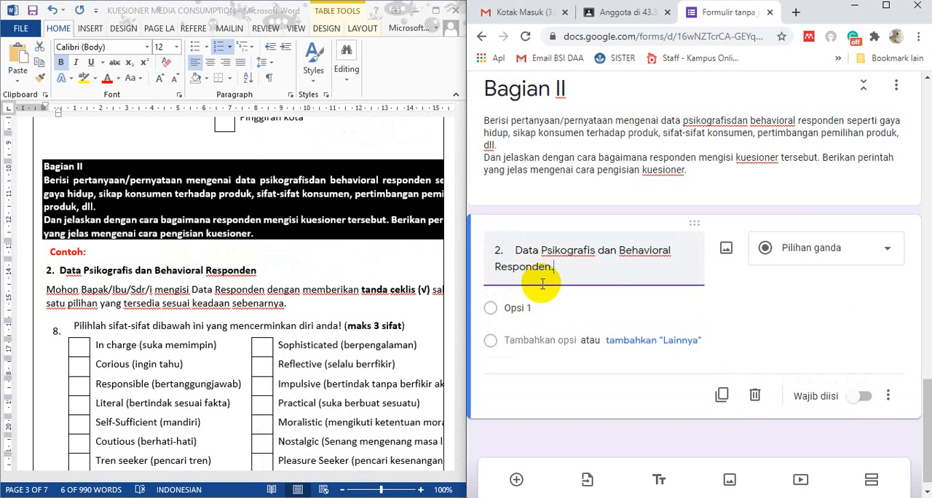
{"action": "left_click", "coordinate": [48, 289]}
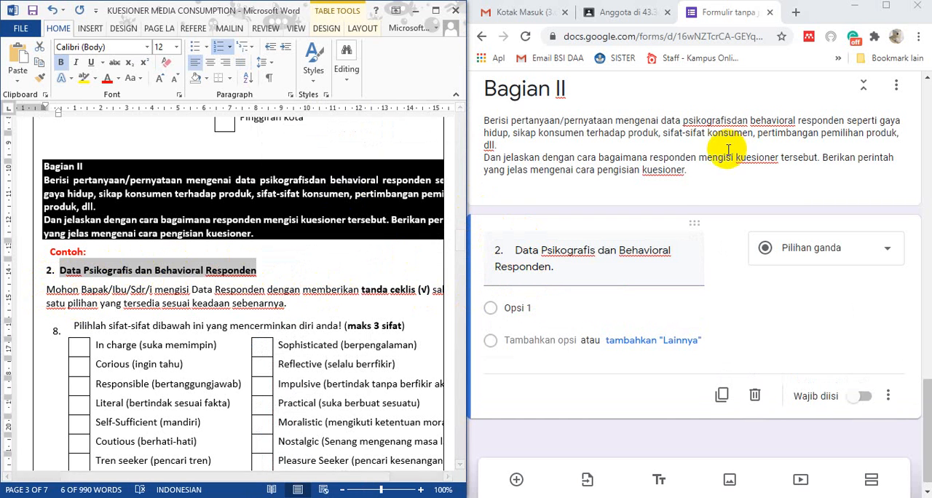
Add the heading "2. Data Psikografis dan Behavioral Responden" as a separate line at the end of the Bagian II description
{"action": "triple_click", "coordinate": [703, 173]}
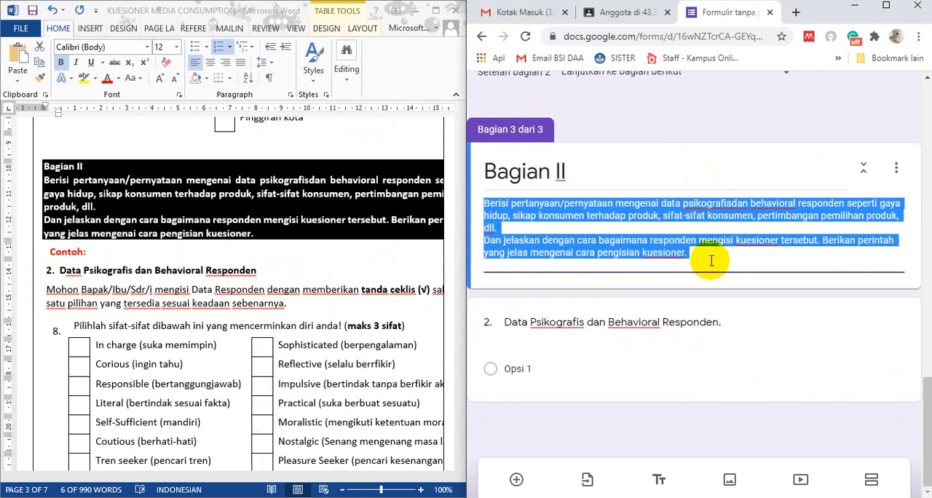
{"action": "left_click", "coordinate": [712, 253]}
{"action": "key", "text": "Return"}
{"action": "scroll", "coordinate": [712, 255], "scroll_direction": "up", "scroll_amount": 1}
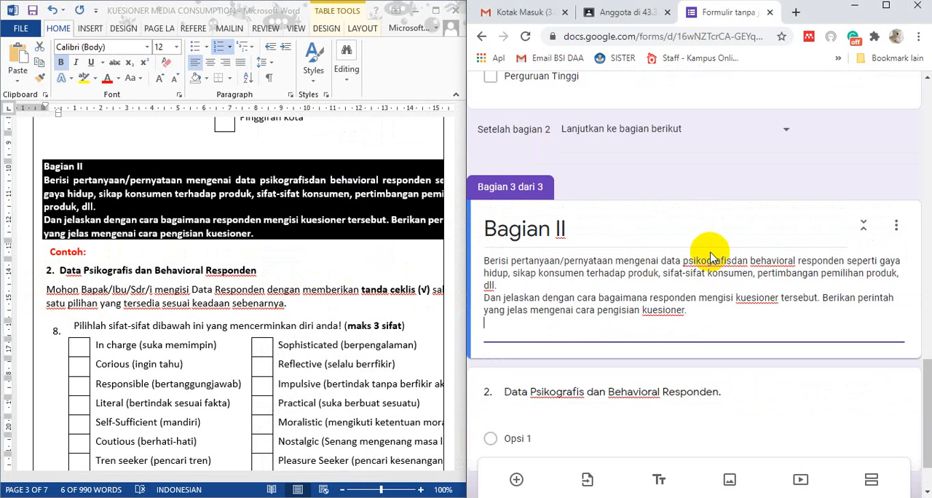
{"action": "key", "text": "Return"}
{"action": "key", "text": "ctrl+v"}
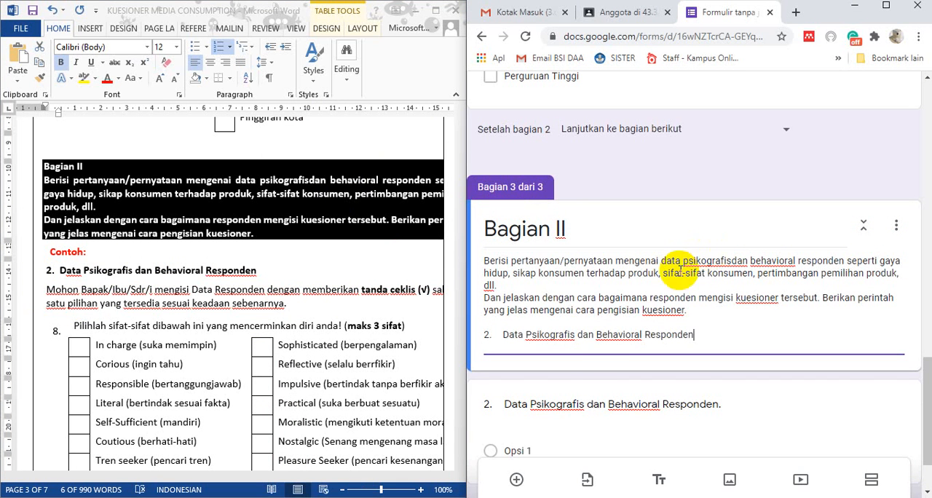
Replace the question's title with item 8 from Word, "Pilihlah sifat-sifat dibawah ini yang mencerminkan diri anda! (maks 3 sifat)"
{"action": "triple_click", "coordinate": [521, 402]}
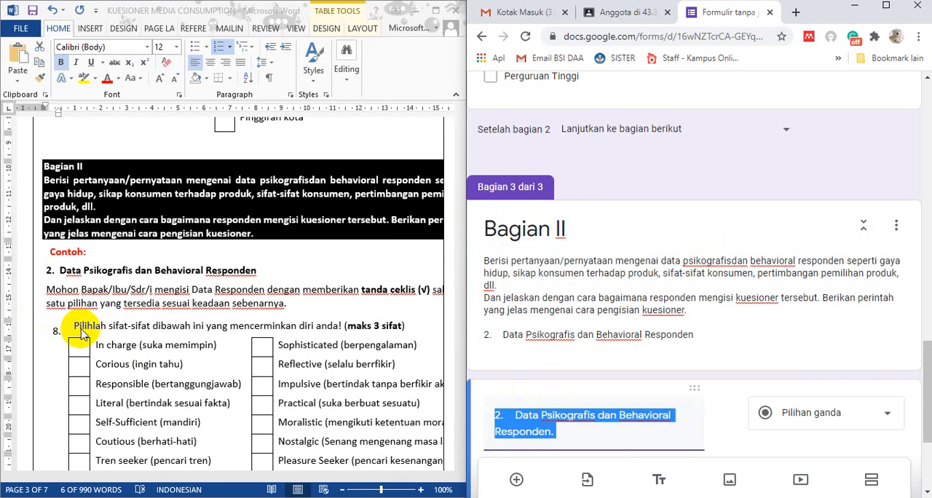
{"action": "left_click_drag", "start_coordinate": [76, 327], "coordinate": [403, 325]}
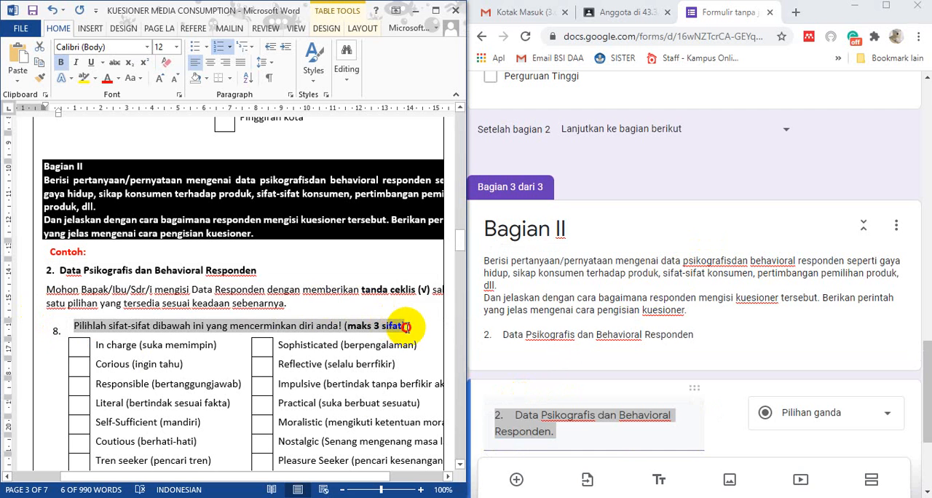
{"action": "left_click", "coordinate": [555, 432]}
{"action": "left_click_drag", "start_coordinate": [555, 432], "coordinate": [498, 417]}
{"action": "key", "text": "ctrl+v"}
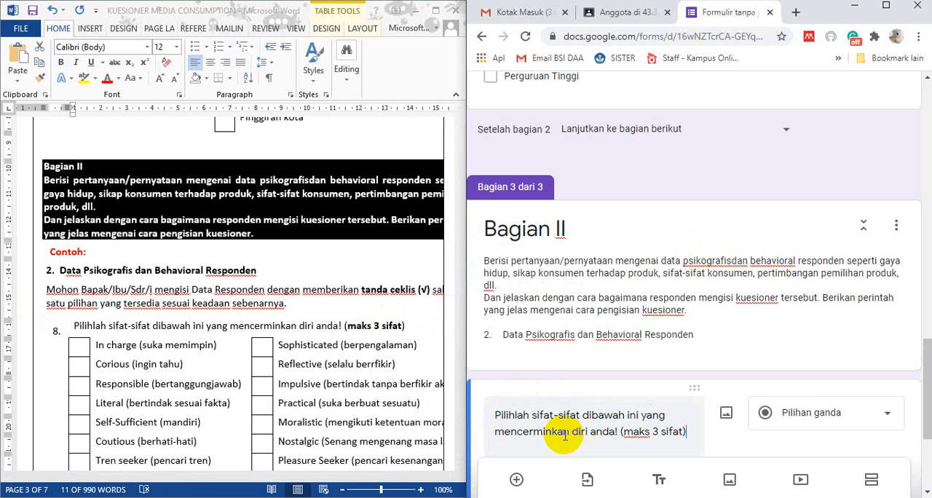
{"action": "scroll", "coordinate": [571, 426], "scroll_direction": "down", "scroll_amount": 3}
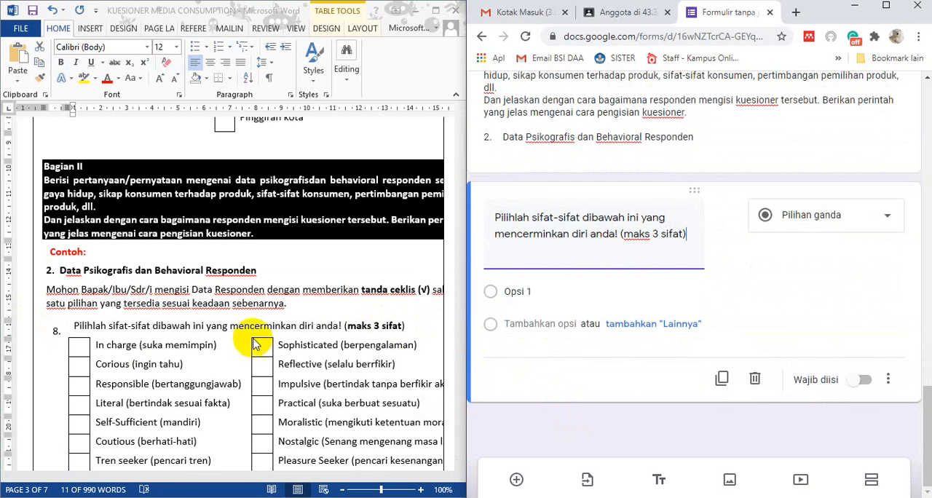
Set the type of the sifat-sifat question to Kotak Centang
{"action": "scroll", "coordinate": [166, 372], "scroll_direction": "down", "scroll_amount": 1}
{"action": "scroll", "coordinate": [166, 372], "scroll_direction": "down", "scroll_amount": 2}
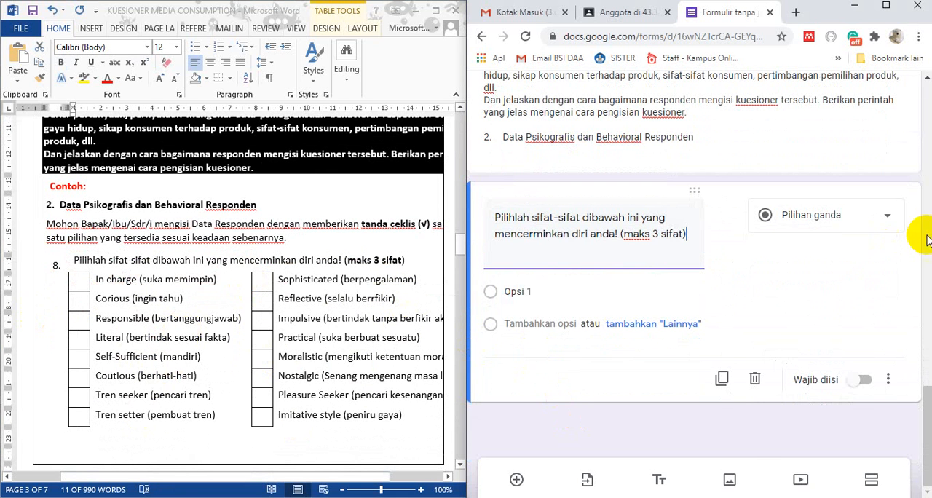
{"action": "left_click", "coordinate": [862, 222]}
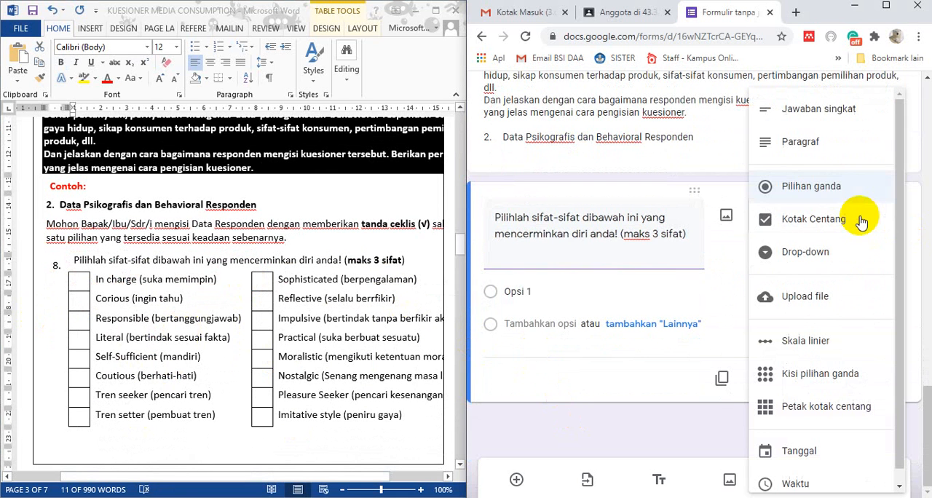
{"action": "left_click", "coordinate": [814, 223]}
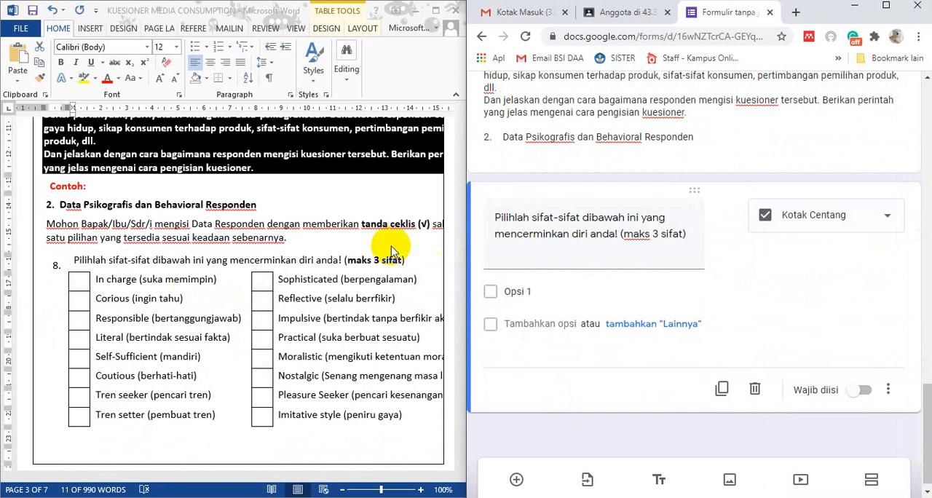
Copy "In charge (suka memimpin)" and "Corious (ingin tahu)" from Word as the first two options of the sifat-sifat question
{"action": "left_click", "coordinate": [160, 280]}
{"action": "left_click", "coordinate": [122, 281]}
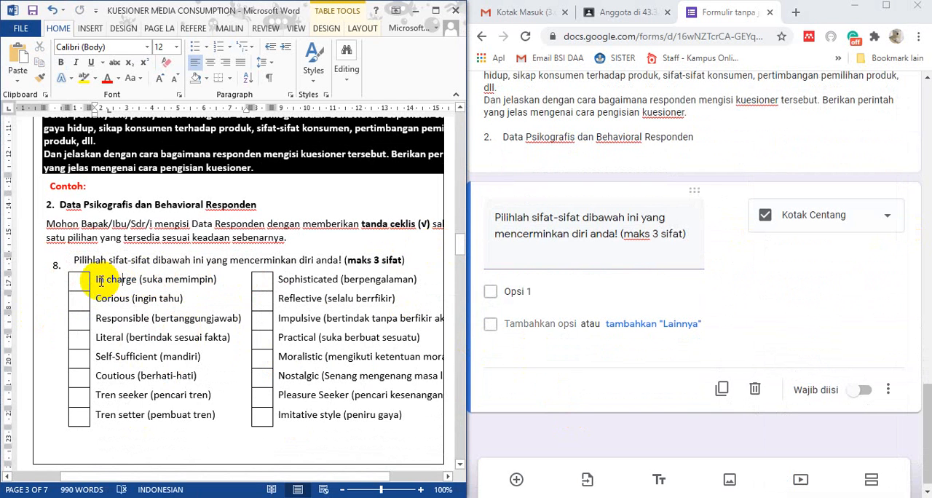
{"action": "left_click_drag", "start_coordinate": [101, 282], "coordinate": [198, 279]}
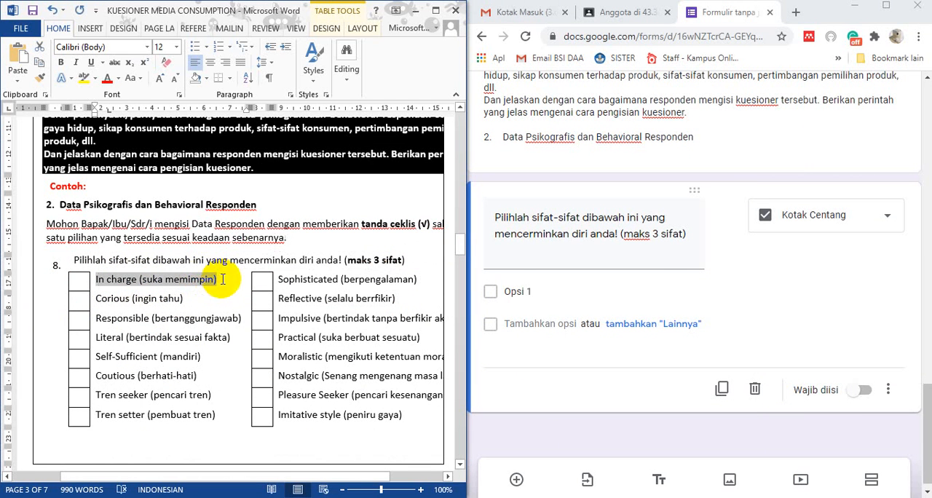
{"action": "left_click", "coordinate": [519, 292]}
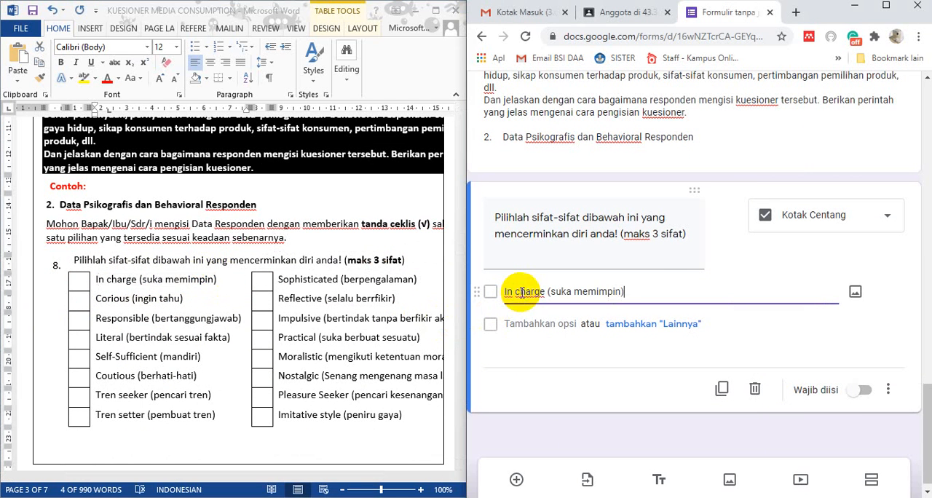
{"action": "left_click", "coordinate": [109, 299]}
{"action": "left_click_drag", "start_coordinate": [98, 300], "coordinate": [169, 298]}
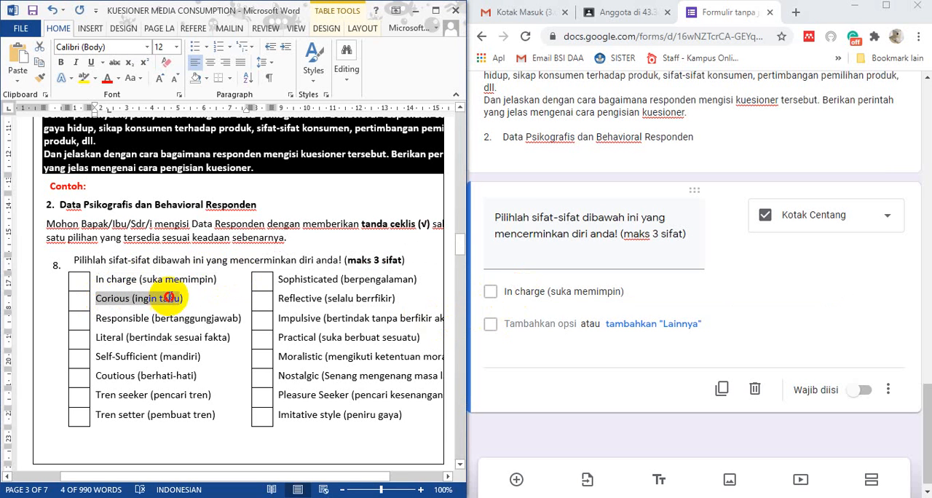
{"action": "left_click", "coordinate": [526, 326]}
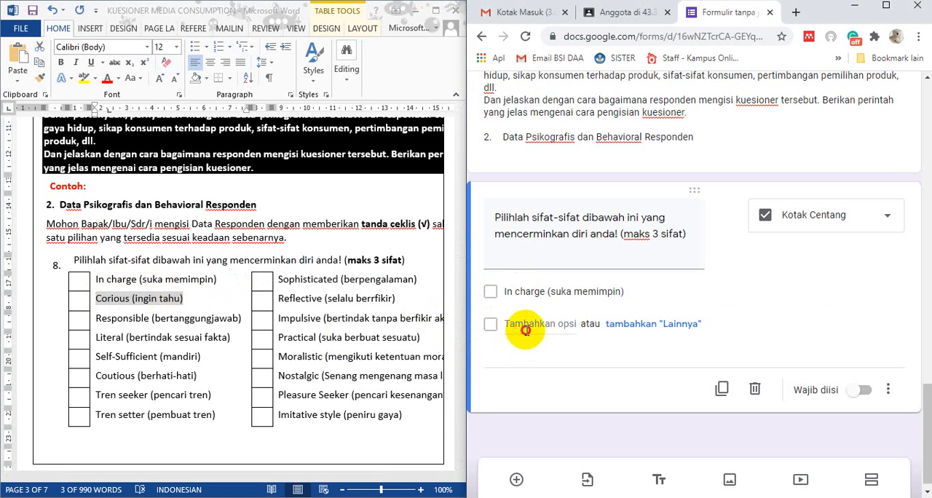
Copy "Imitative style (peniru gaya)" from Word as the third option of the sifat-sifat question and make the question required
{"action": "left_click", "coordinate": [284, 421]}
{"action": "left_click_drag", "start_coordinate": [280, 416], "coordinate": [394, 414]}
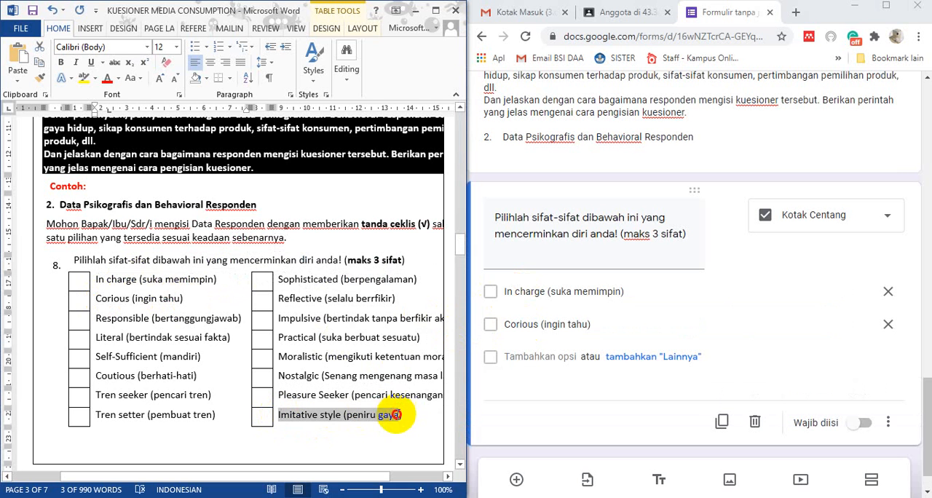
{"action": "left_click", "coordinate": [535, 357]}
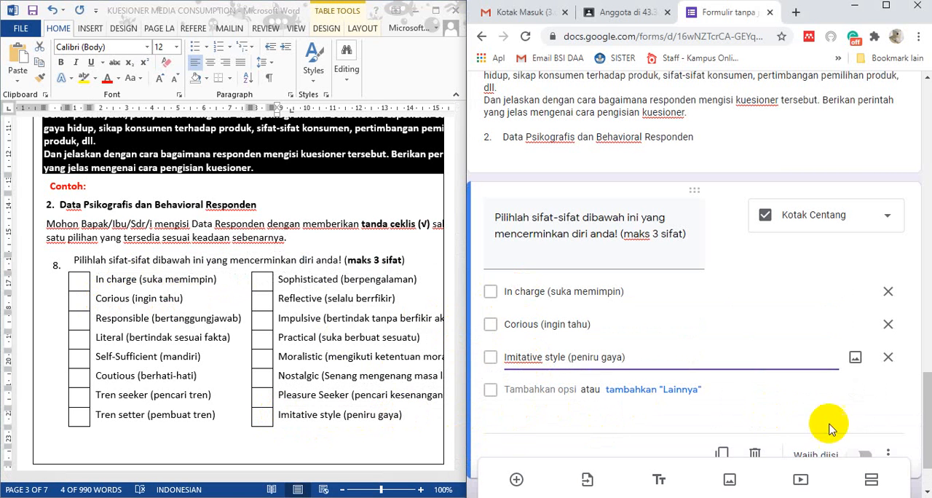
{"action": "scroll", "coordinate": [830, 427], "scroll_direction": "down", "scroll_amount": 1}
{"action": "left_click", "coordinate": [857, 380]}
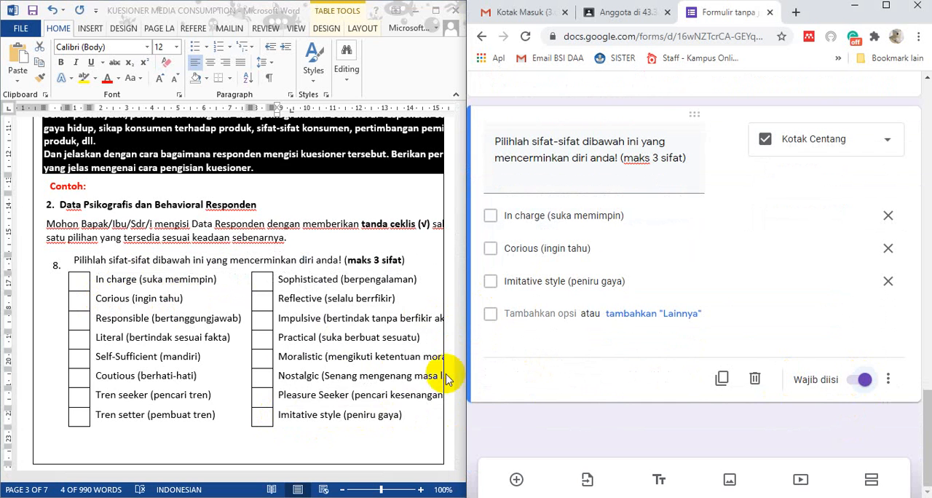
Locate the Media Cetak part of the Word questionnaire and add a blank question below the sifat-sifat question in the form
{"action": "scroll", "coordinate": [284, 375], "scroll_direction": "down", "scroll_amount": 10}
{"action": "scroll", "coordinate": [281, 383], "scroll_direction": "down", "scroll_amount": 12}
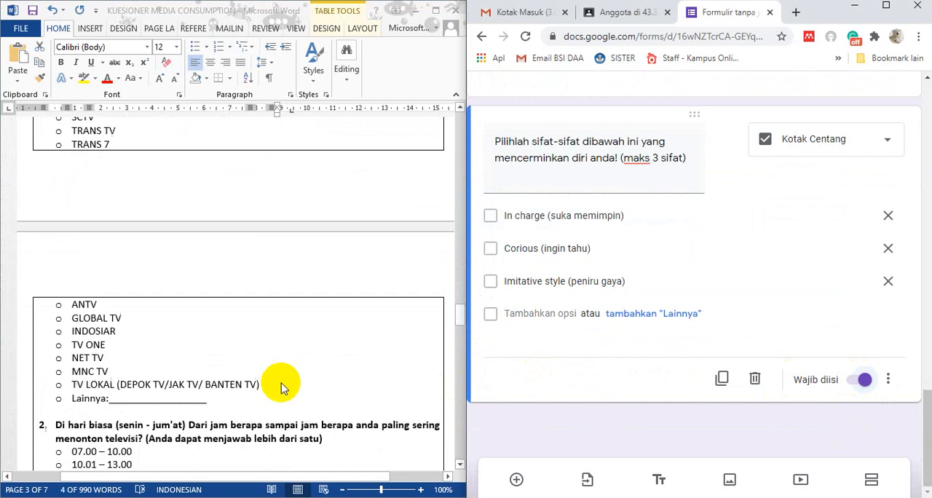
{"action": "scroll", "coordinate": [281, 383], "scroll_direction": "down", "scroll_amount": 6}
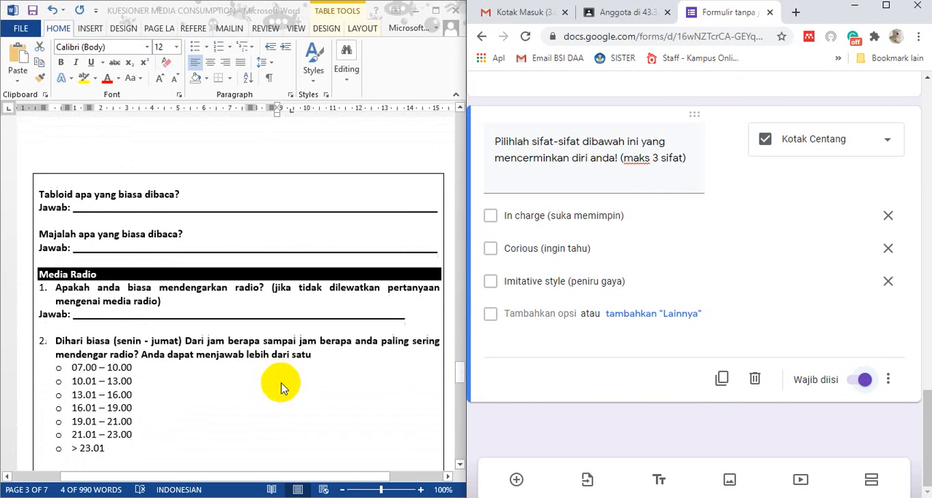
{"action": "scroll", "coordinate": [281, 388], "scroll_direction": "down", "scroll_amount": 7}
{"action": "scroll", "coordinate": [284, 379], "scroll_direction": "up", "scroll_amount": 13}
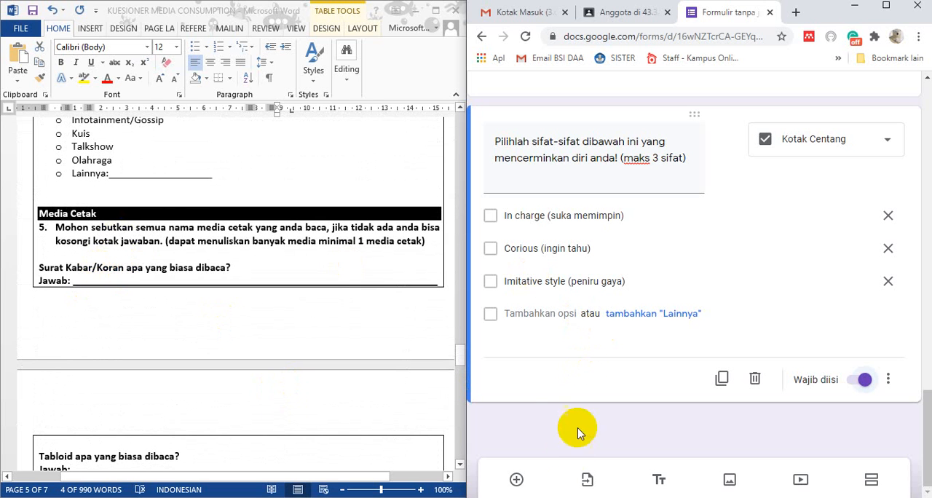
{"action": "scroll", "coordinate": [58, 257], "scroll_direction": "down", "scroll_amount": 2}
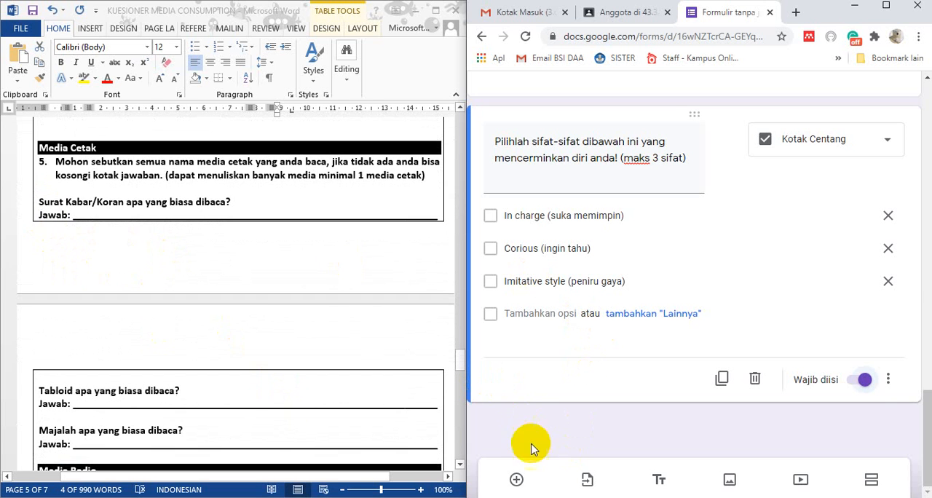
{"action": "left_click", "coordinate": [516, 479]}
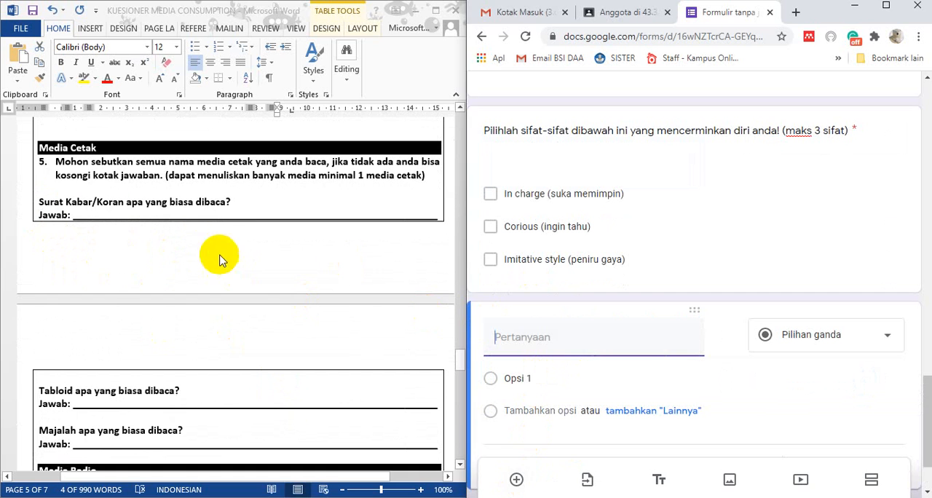
Insert a new form section between the sifat-sifat question and the blank question
{"action": "left_click", "coordinate": [55, 200]}
{"action": "left_click", "coordinate": [78, 168]}
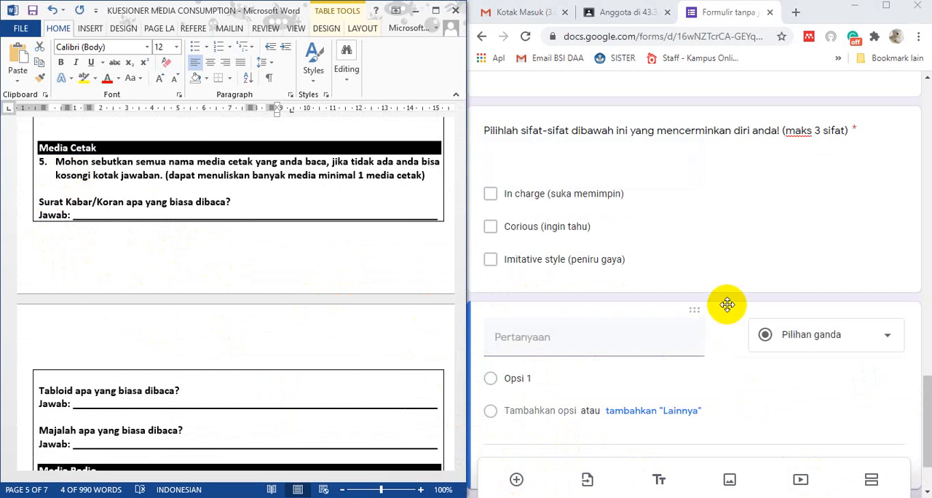
{"action": "left_click", "coordinate": [733, 282]}
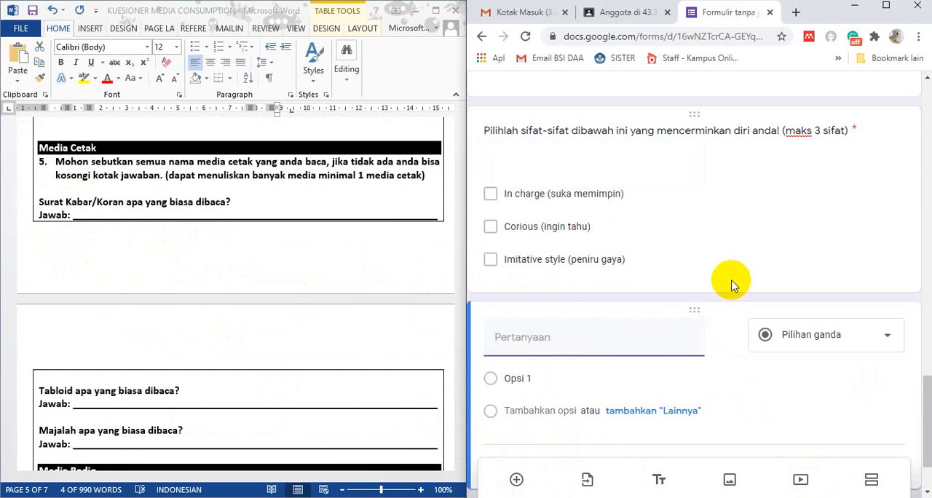
{"action": "left_click", "coordinate": [871, 479]}
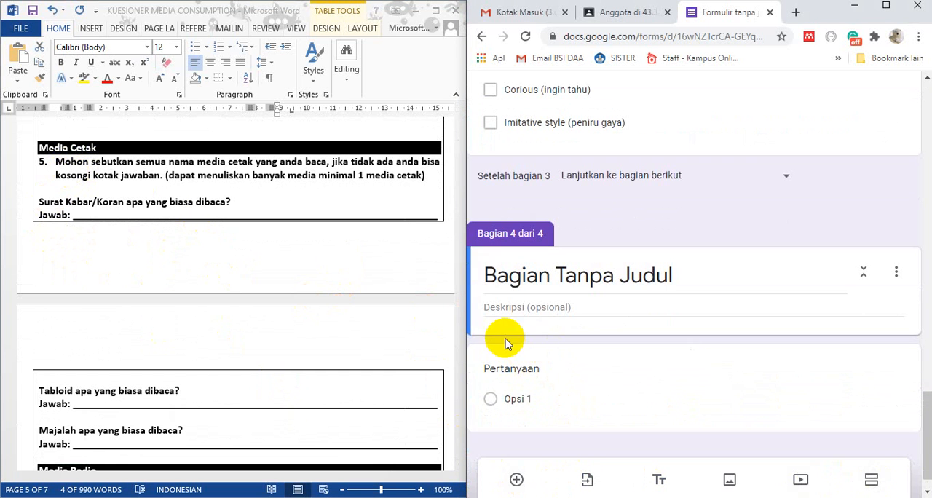
Copy the "Media Cetak" heading together with item 5 from Word into the new section's description
{"action": "double_click", "coordinate": [66, 177]}
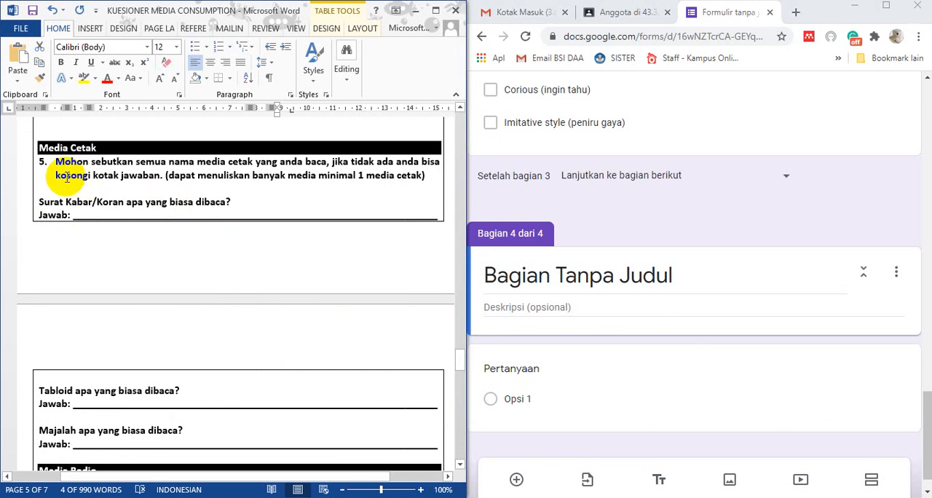
{"action": "left_click", "coordinate": [37, 149]}
{"action": "left_click", "coordinate": [56, 163]}
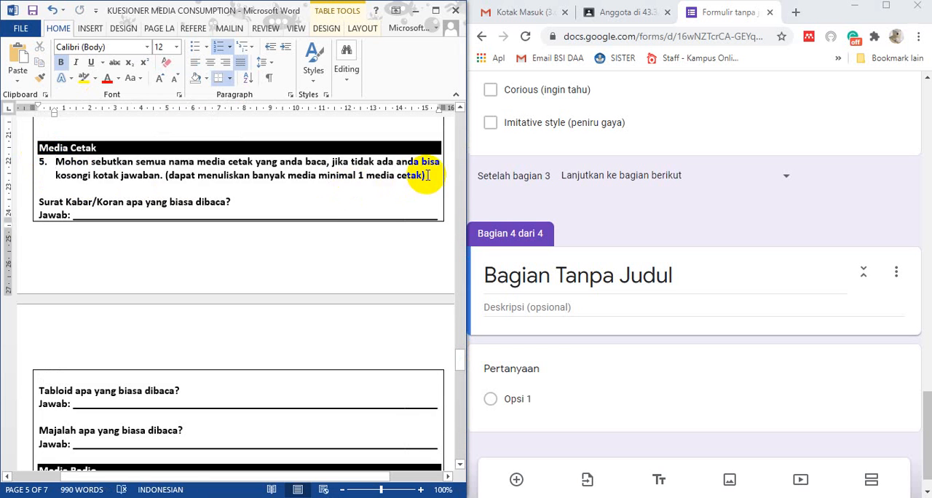
{"action": "left_click_drag", "start_coordinate": [429, 176], "coordinate": [45, 161]}
{"action": "right_click", "coordinate": [40, 149]}
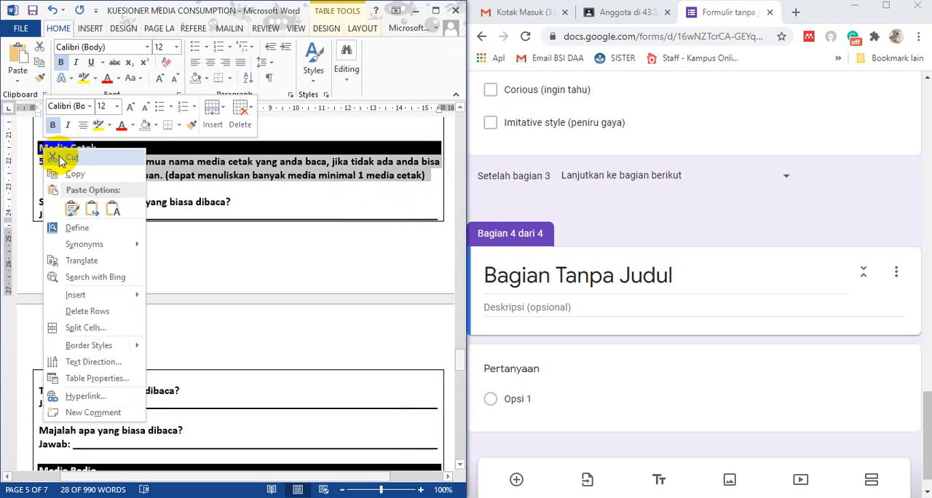
{"action": "left_click", "coordinate": [82, 172]}
{"action": "left_click", "coordinate": [512, 279]}
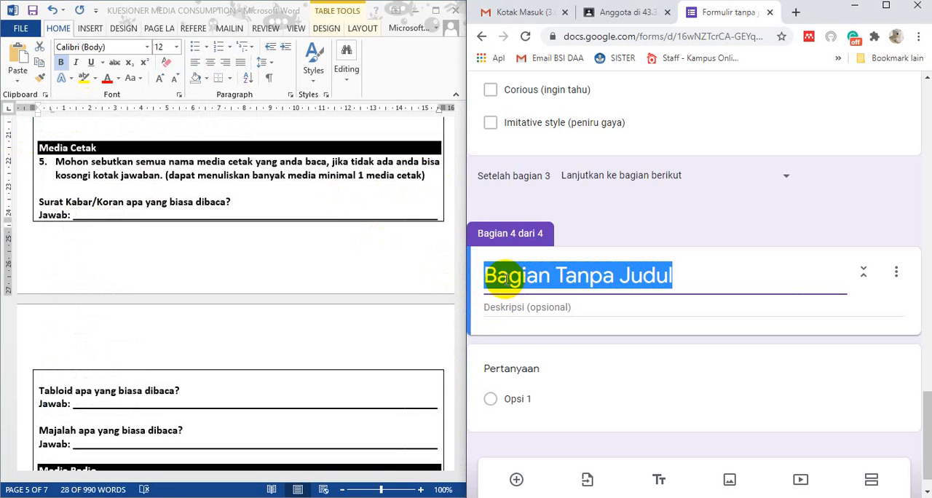
{"action": "left_click", "coordinate": [490, 309]}
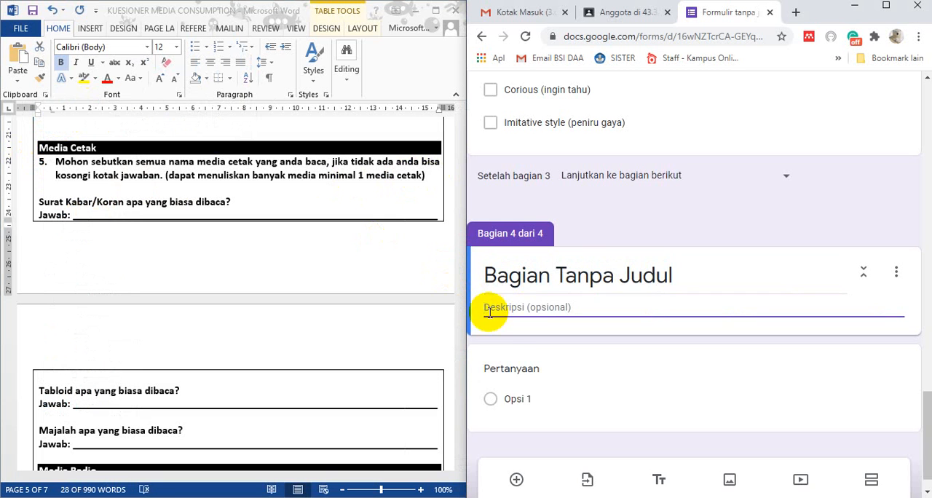
{"action": "key", "text": "ctrl+v"}
Move "Media Cetak" from the section's description to its title and remove the empty line left above item 5
{"action": "left_click_drag", "start_coordinate": [541, 309], "coordinate": [491, 309]}
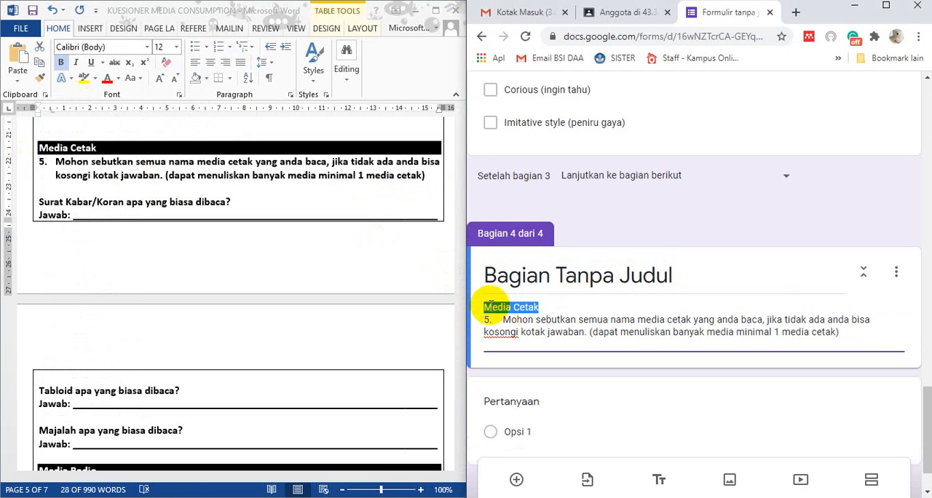
{"action": "key", "text": "ctrl+x"}
{"action": "triple_click", "coordinate": [507, 284]}
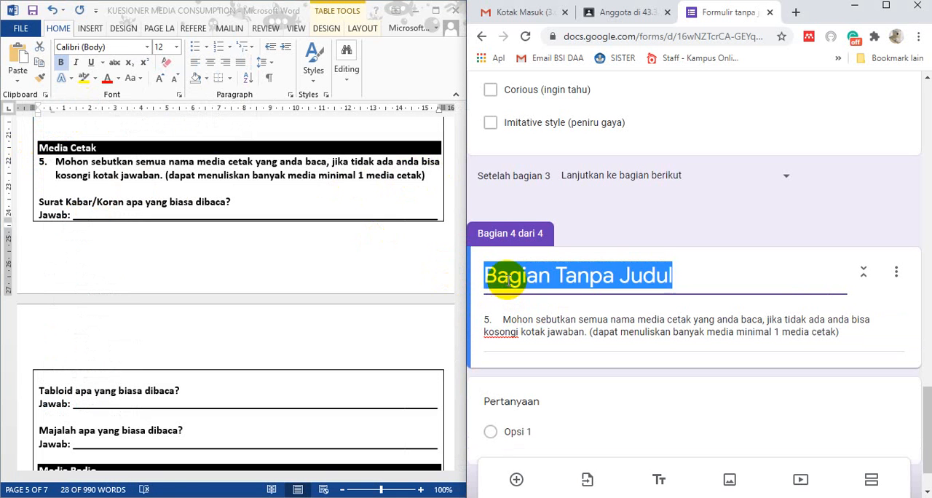
{"action": "key", "text": "ctrl+v"}
{"action": "left_click", "coordinate": [494, 306]}
{"action": "key", "text": "ctrl+a"}
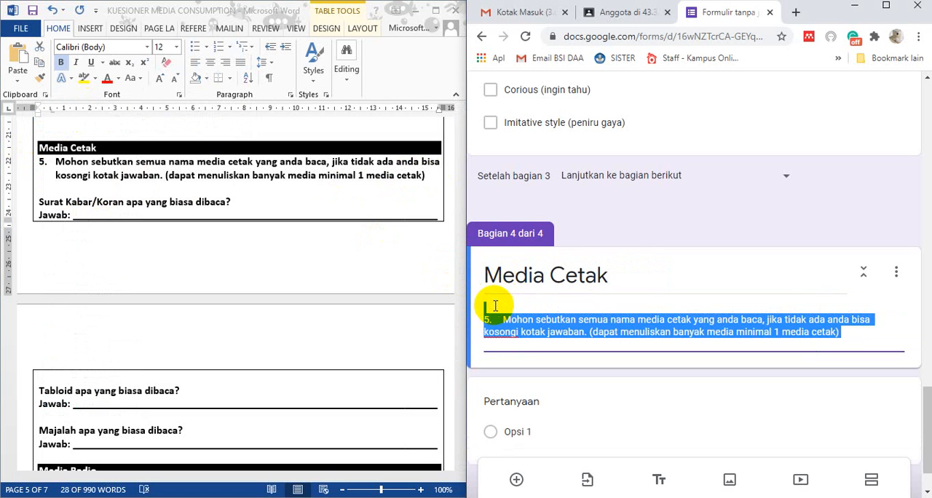
{"action": "left_click", "coordinate": [494, 306]}
{"action": "key", "text": "Delete"}
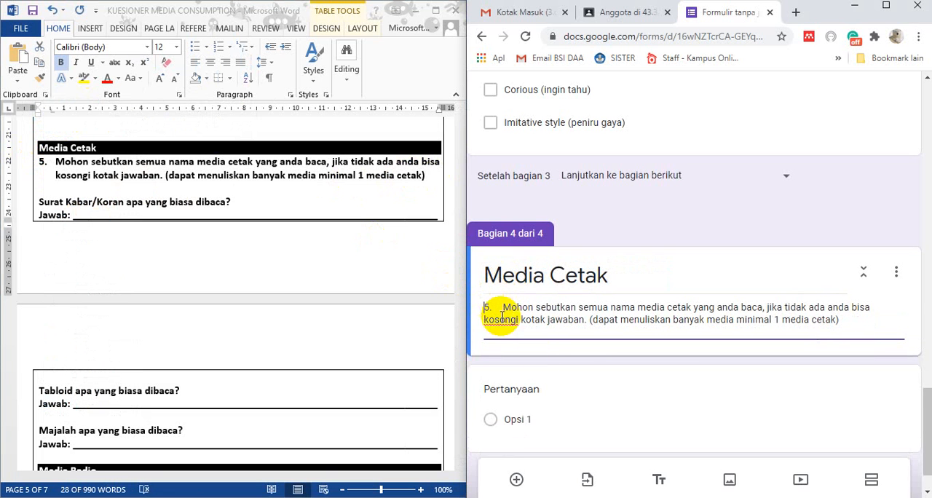
Copy "Surat Kabar/Koran apa yang biasa dibaca?" from Word as the title of the blank question in the Media Cetak section
{"action": "scroll", "coordinate": [510, 320], "scroll_direction": "down", "scroll_amount": 1}
{"action": "triple_click", "coordinate": [108, 191]}
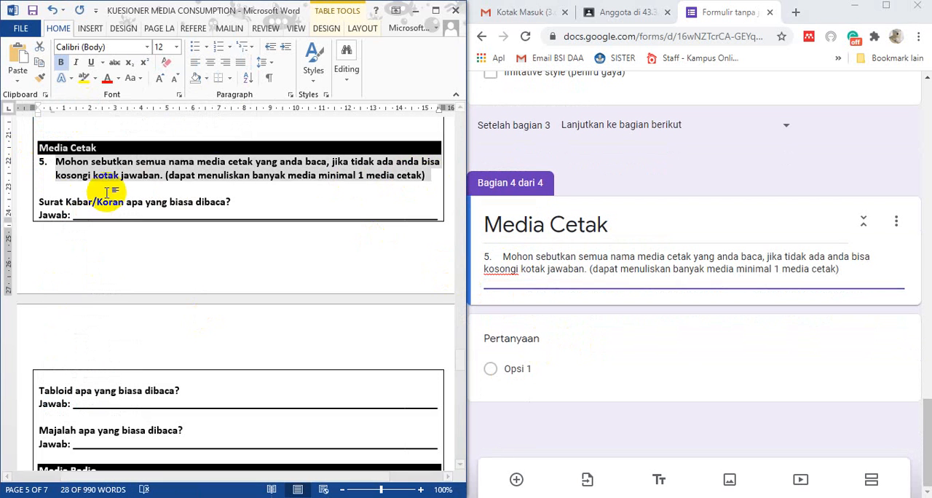
{"action": "left_click_drag", "start_coordinate": [40, 202], "coordinate": [246, 202]}
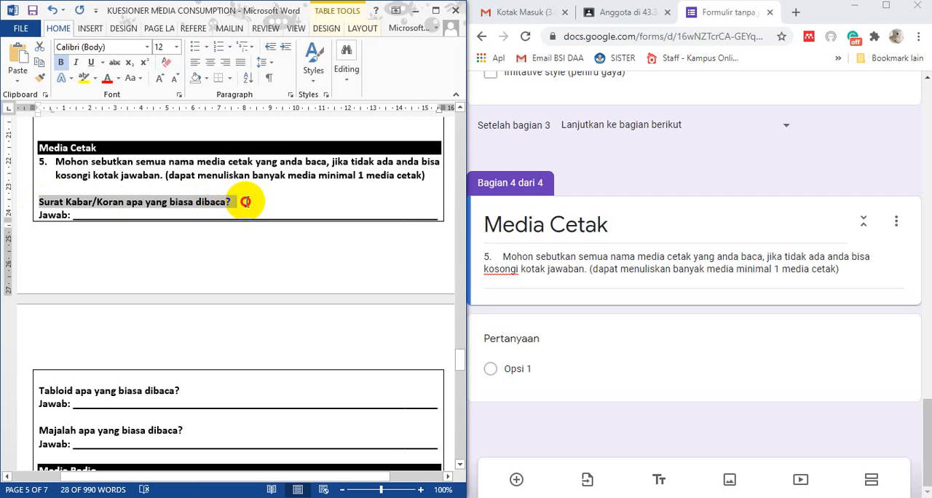
{"action": "left_click", "coordinate": [519, 335]}
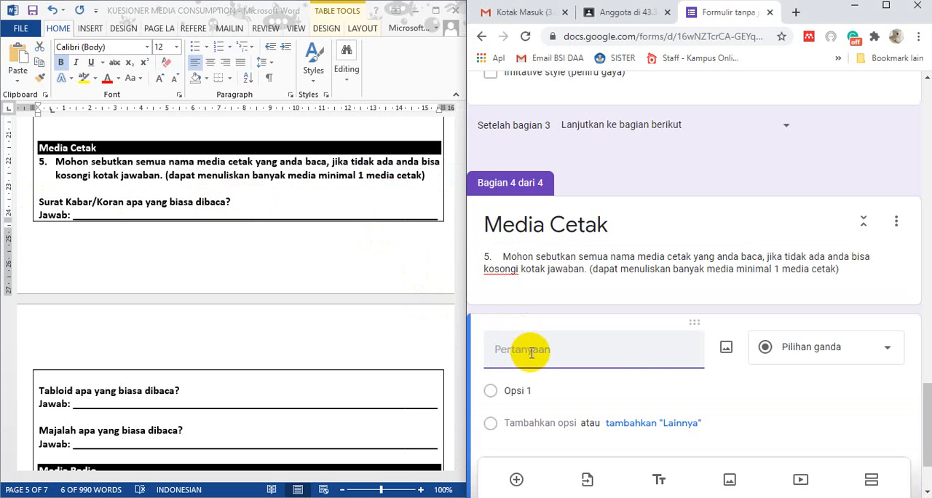
{"action": "key", "text": "ctrl+v"}
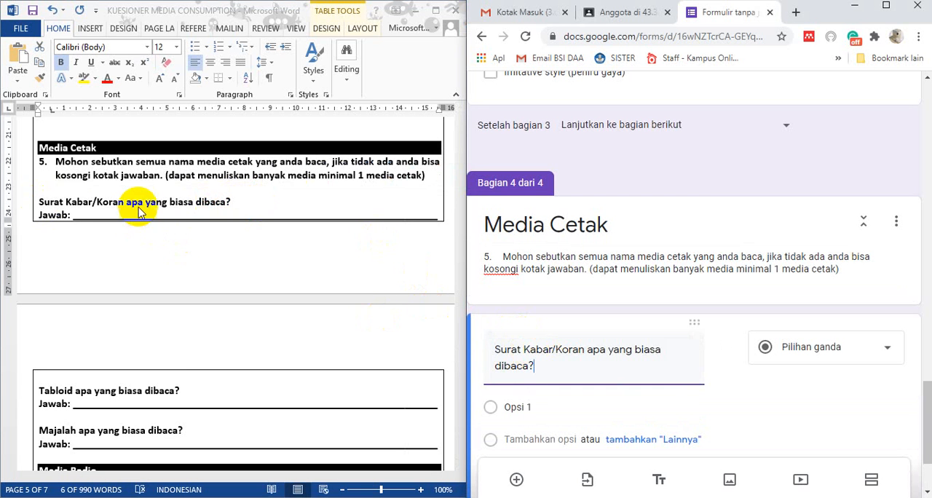
Set the Surat Kabar/Koran question's type to Jawaban singkat and make it required
{"action": "scroll", "coordinate": [110, 207], "scroll_direction": "down", "scroll_amount": 1}
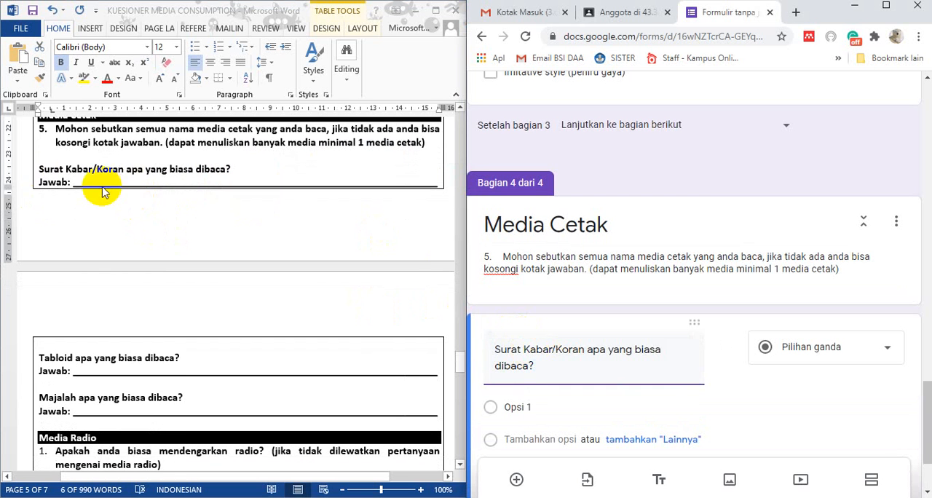
{"action": "left_click", "coordinate": [855, 350]}
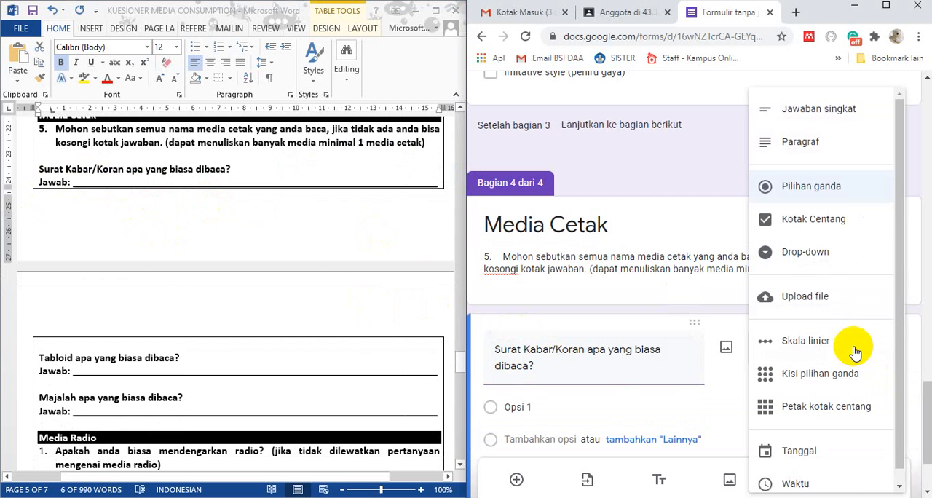
{"action": "left_click", "coordinate": [823, 109]}
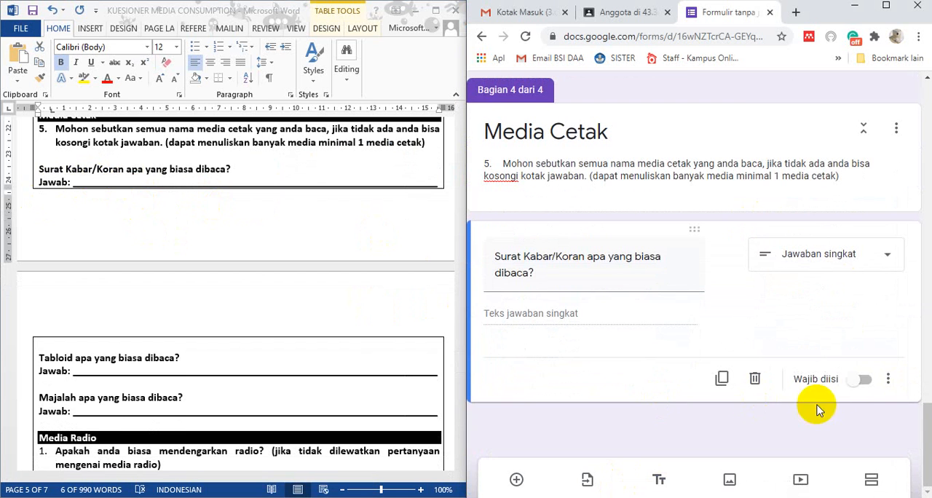
{"action": "scroll", "coordinate": [852, 418], "scroll_direction": "up", "scroll_amount": 5}
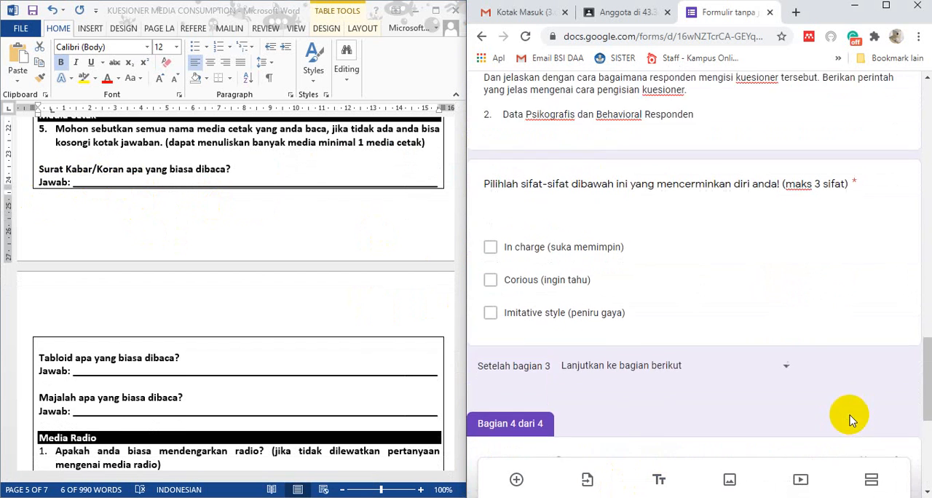
{"action": "left_click", "coordinate": [793, 252]}
{"action": "scroll", "coordinate": [801, 407], "scroll_direction": "down", "scroll_amount": 5}
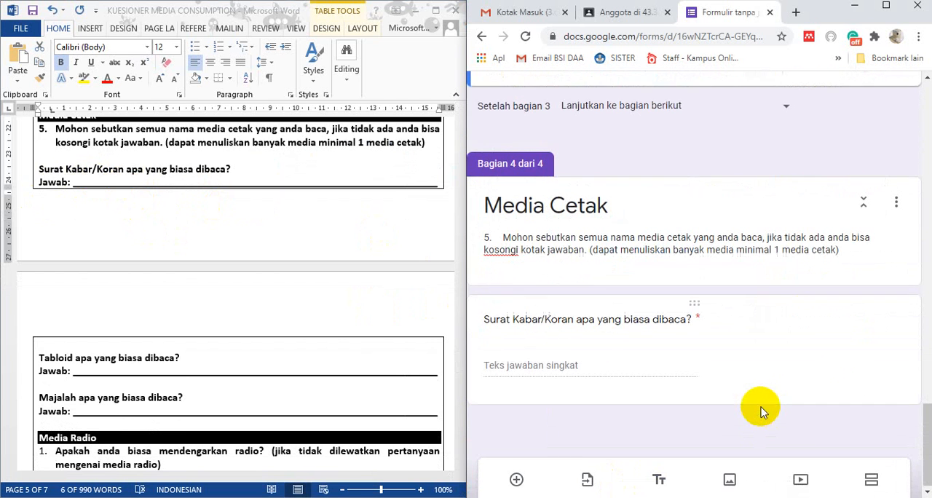
Add a question below the Surat Kabar/Koran question and title it "Tabloid apa yang biasa dibaca?", copied from Word
{"action": "left_click", "coordinate": [677, 353]}
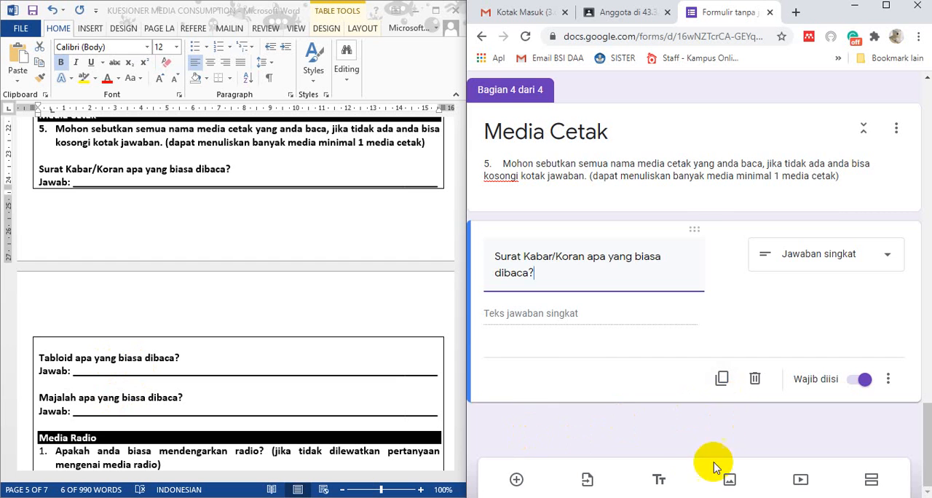
{"action": "left_click", "coordinate": [516, 477]}
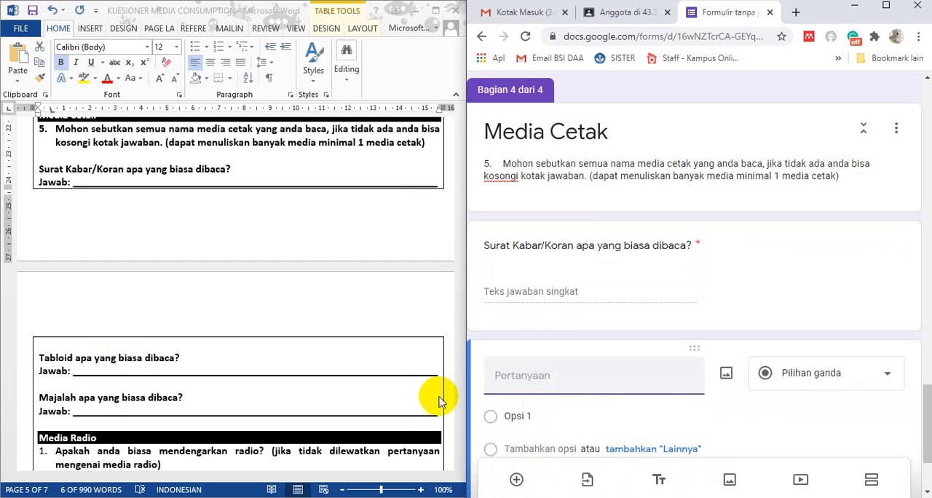
{"action": "left_click", "coordinate": [47, 361]}
{"action": "left_click", "coordinate": [35, 358]}
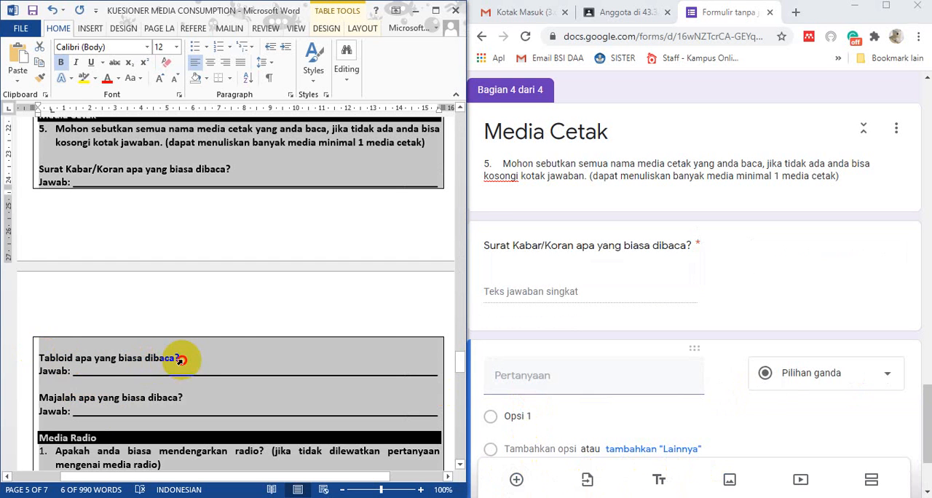
{"action": "left_click", "coordinate": [185, 358]}
{"action": "left_click_drag", "start_coordinate": [181, 357], "coordinate": [40, 359]}
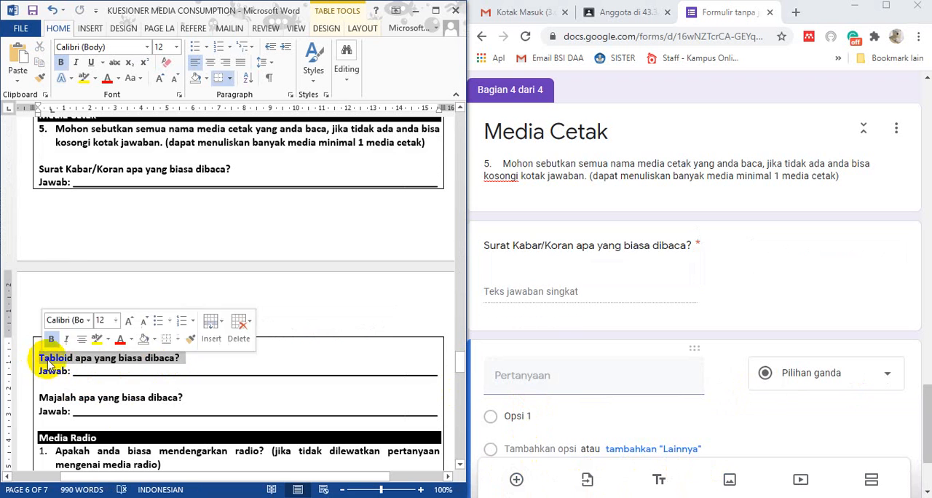
{"action": "left_click", "coordinate": [572, 379]}
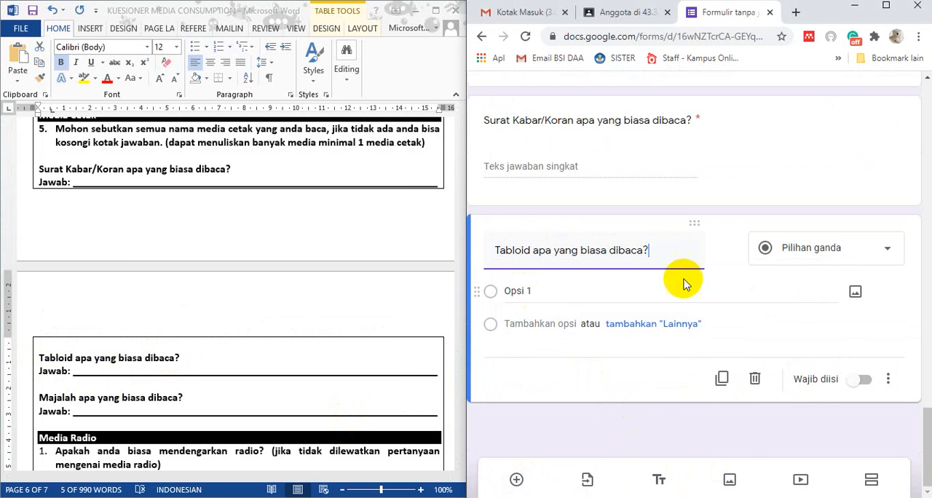
Set the Tabloid question's type to Jawaban singkat and make it required
{"action": "left_click", "coordinate": [859, 251]}
{"action": "left_click", "coordinate": [841, 111]}
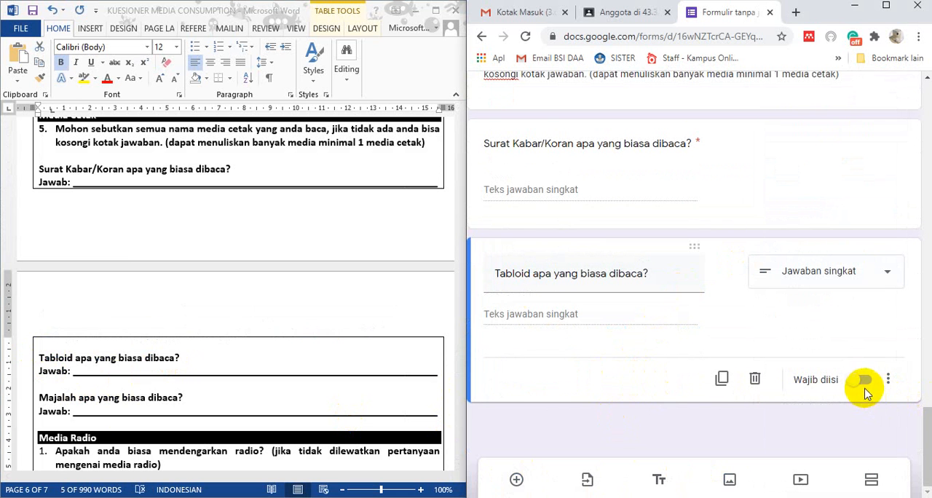
{"action": "left_click", "coordinate": [860, 381]}
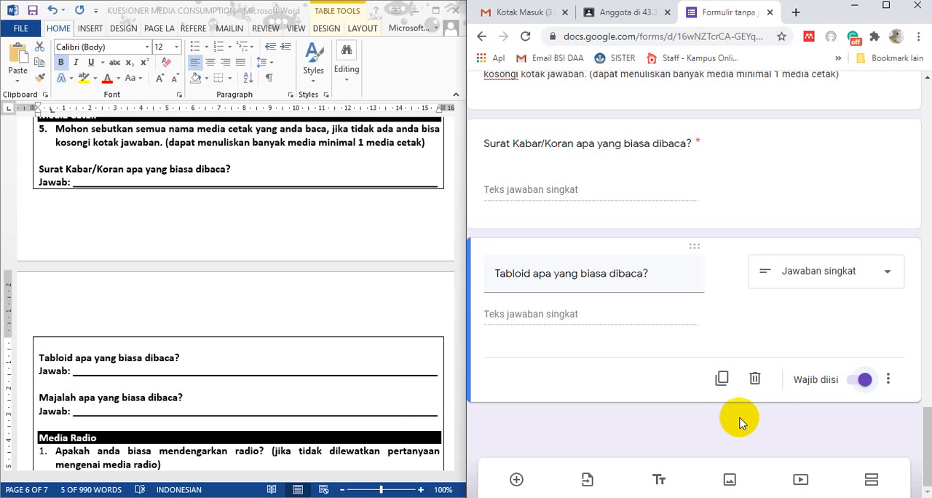
{"action": "scroll", "coordinate": [240, 389], "scroll_direction": "down", "scroll_amount": 10}
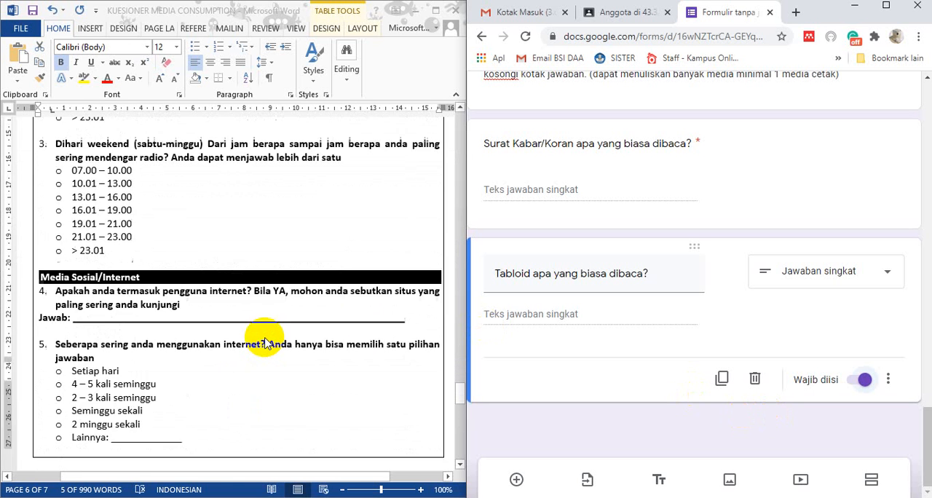
{"action": "scroll", "coordinate": [266, 342], "scroll_direction": "down", "scroll_amount": 9}
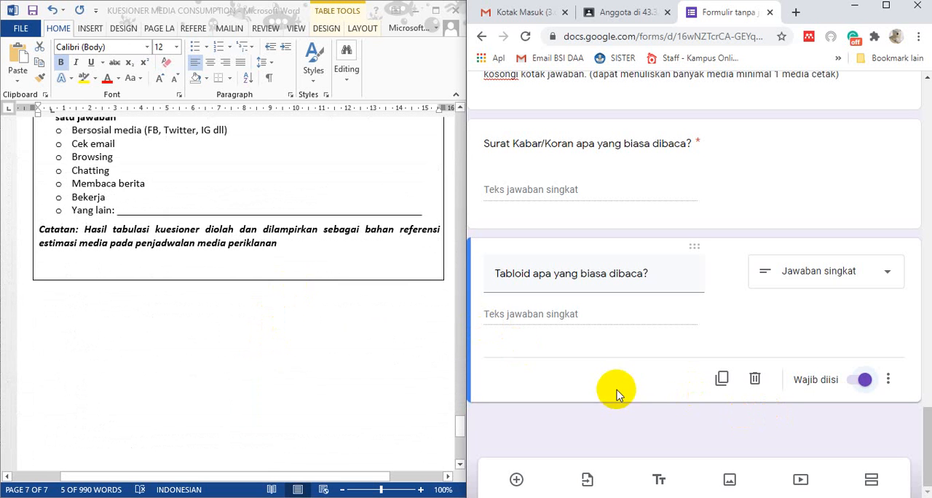
Maximize the browser window, preview the questionnaire and advance from its introduction page to Bagian I
{"action": "scroll", "coordinate": [604, 391], "scroll_direction": "up", "scroll_amount": 5}
{"action": "scroll", "coordinate": [686, 320], "scroll_direction": "down", "scroll_amount": 5}
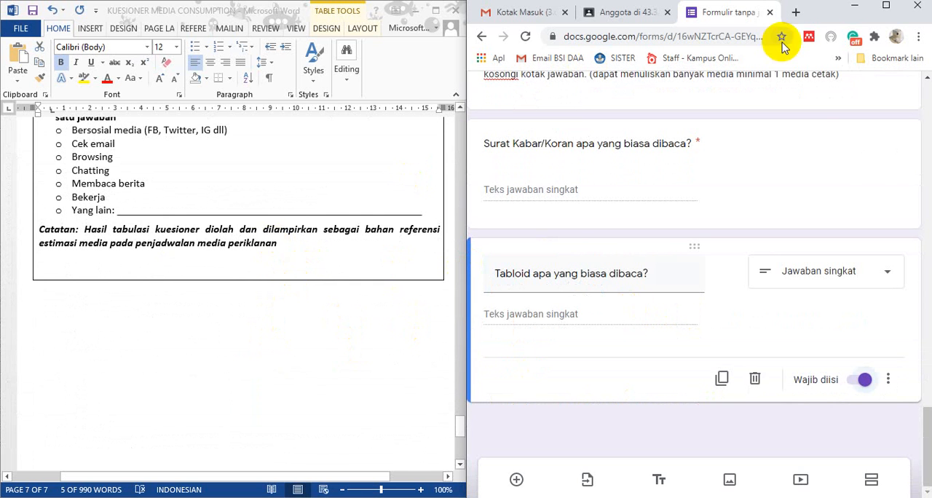
{"action": "left_click", "coordinate": [887, 5]}
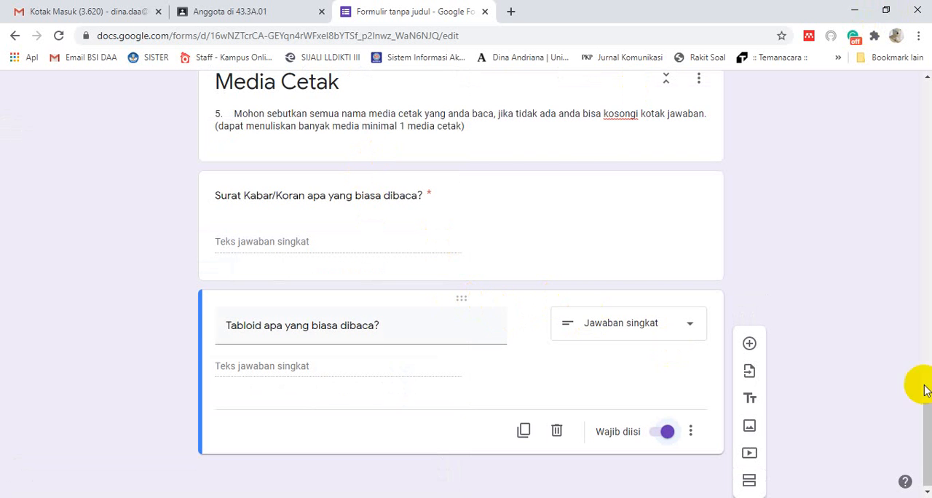
{"action": "scroll", "coordinate": [870, 422], "scroll_direction": "up", "scroll_amount": 10}
{"action": "scroll", "coordinate": [869, 422], "scroll_direction": "up", "scroll_amount": 10}
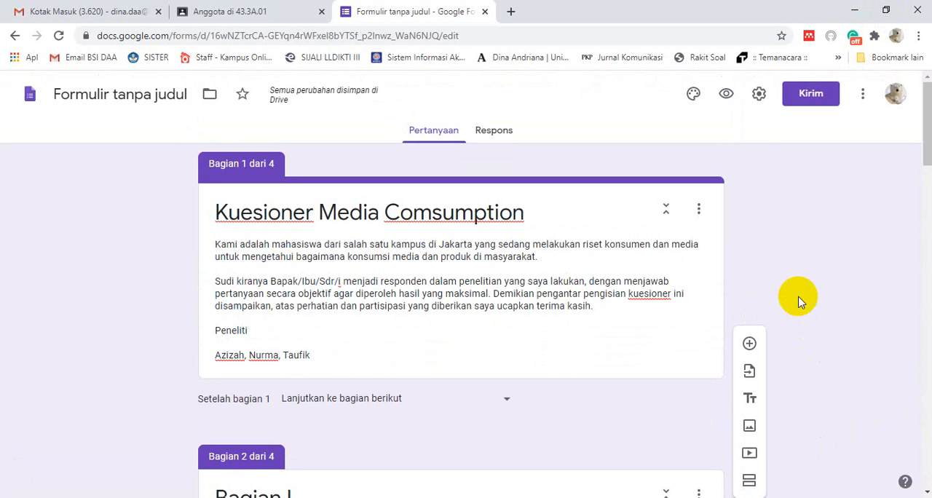
{"action": "left_click", "coordinate": [725, 97]}
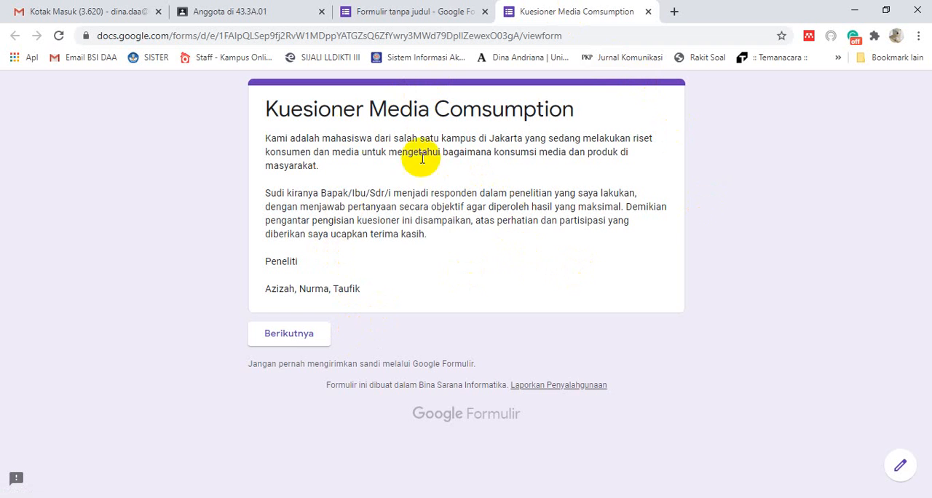
{"action": "left_click", "coordinate": [295, 336]}
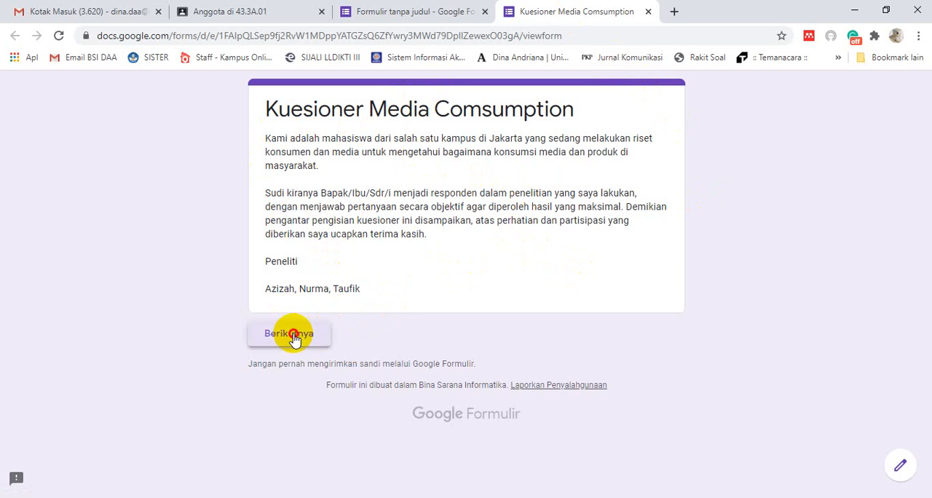
Test Bagian I in the preview with Perempuan, 18 - 25 tahun and Perguruan Tinggi, and leave the preview without submitting
{"action": "scroll", "coordinate": [487, 333], "scroll_direction": "down", "scroll_amount": 3}
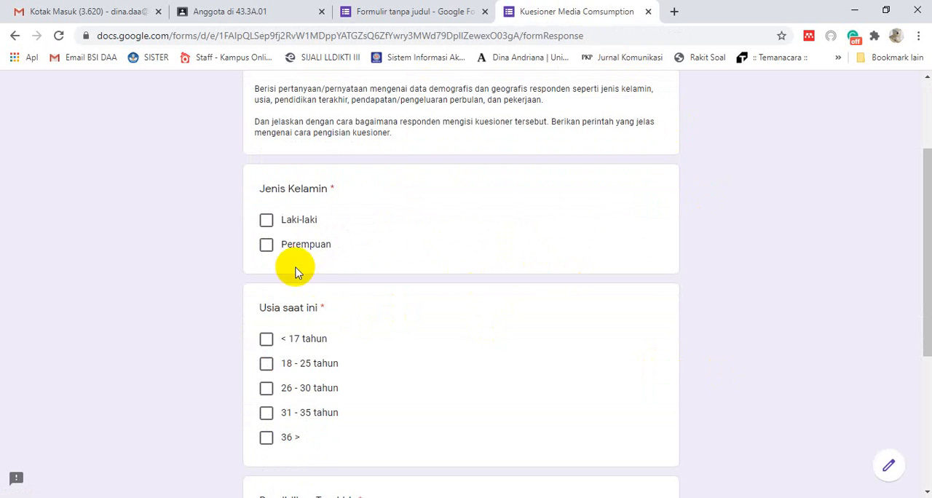
{"action": "left_click", "coordinate": [265, 246]}
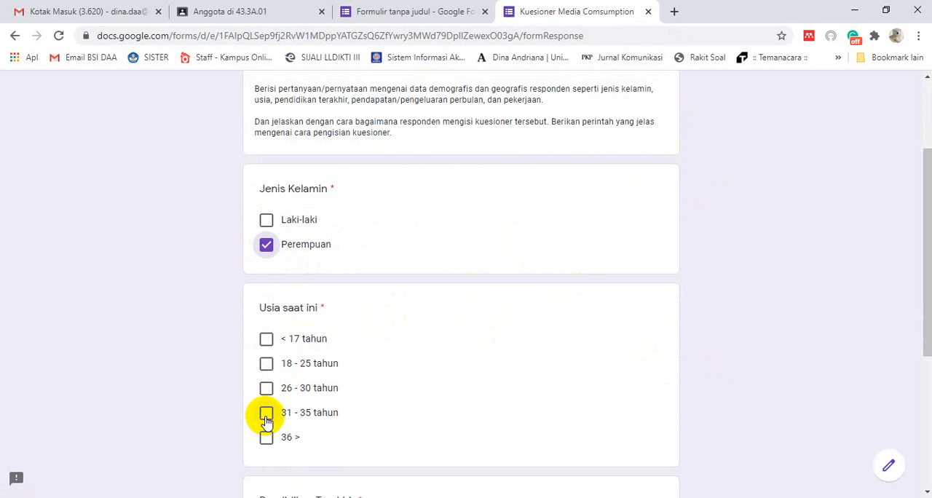
{"action": "left_click", "coordinate": [266, 364]}
{"action": "scroll", "coordinate": [470, 379], "scroll_direction": "down", "scroll_amount": 4}
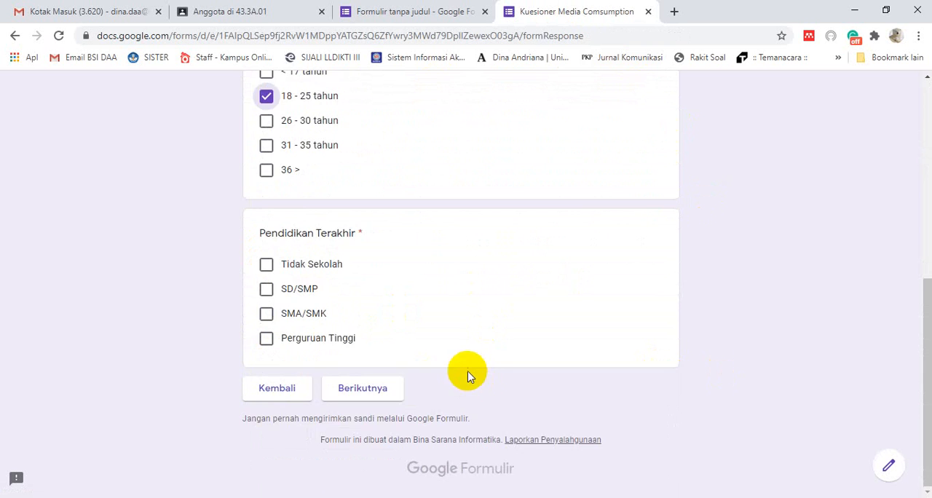
{"action": "left_click", "coordinate": [266, 339]}
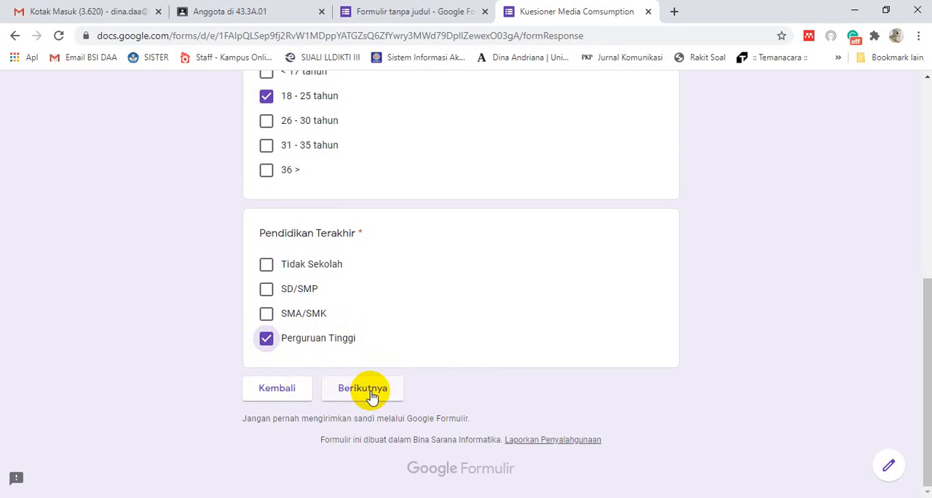
{"action": "scroll", "coordinate": [565, 385], "scroll_direction": "up", "scroll_amount": 6}
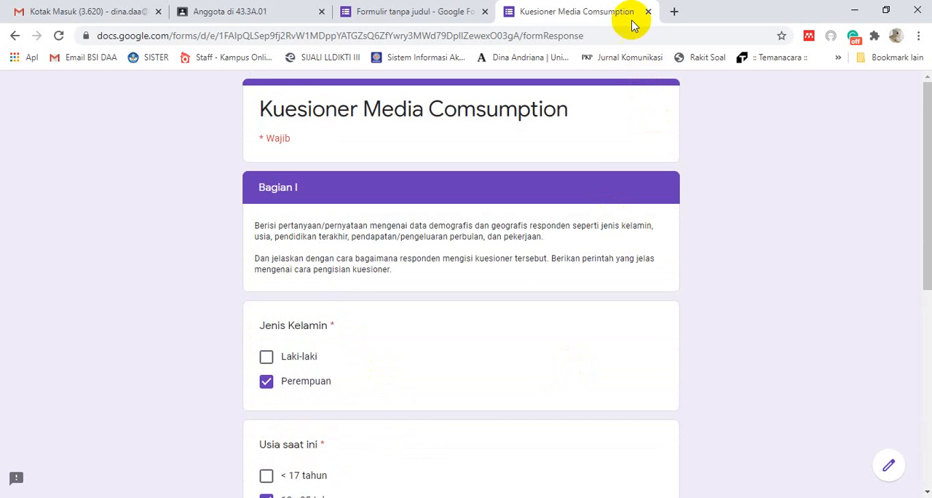
{"action": "left_click", "coordinate": [648, 12]}
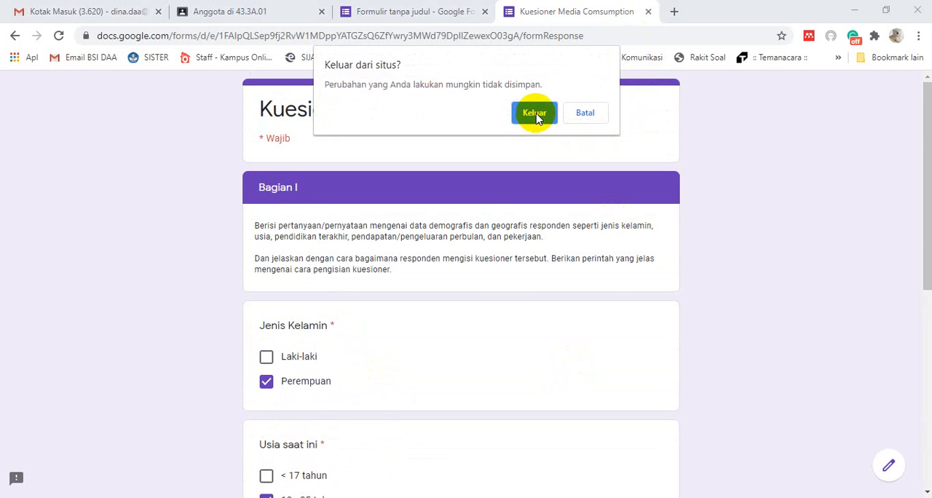
{"action": "left_click", "coordinate": [534, 113]}
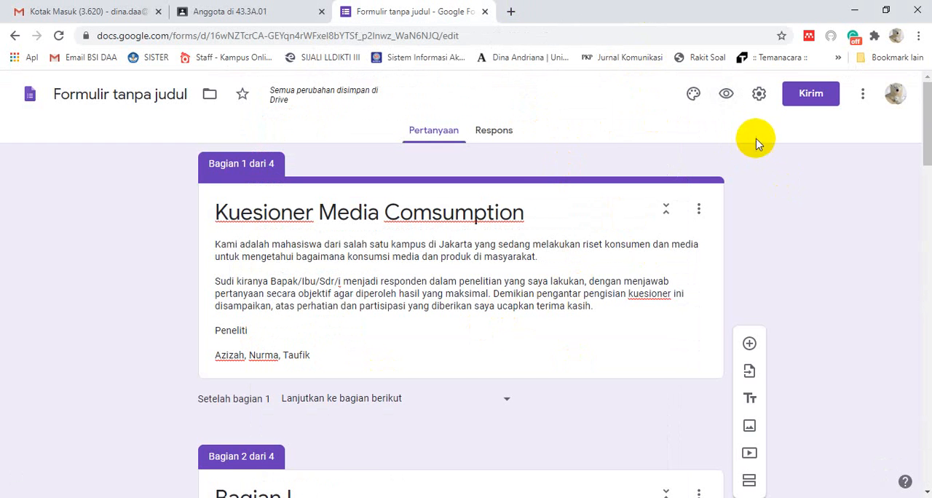
Set the form to collect email addresses, limit to 1 response and no longer restrict access to Bina Sarana Informatika users, and save the settings
{"action": "left_click", "coordinate": [759, 97]}
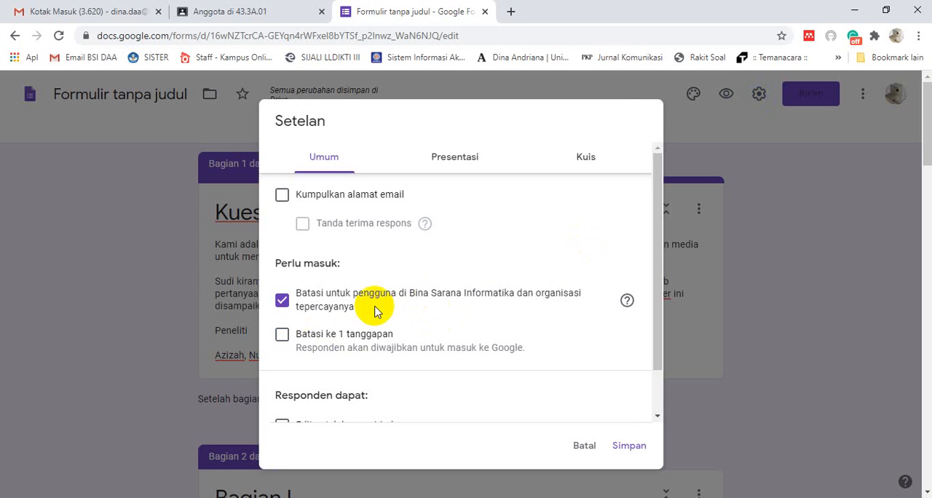
{"action": "left_click", "coordinate": [283, 336]}
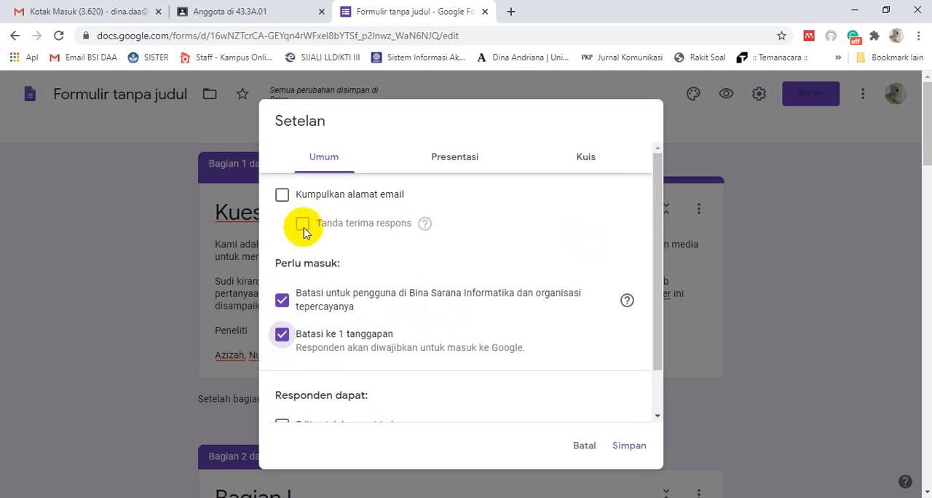
{"action": "left_click", "coordinate": [283, 201]}
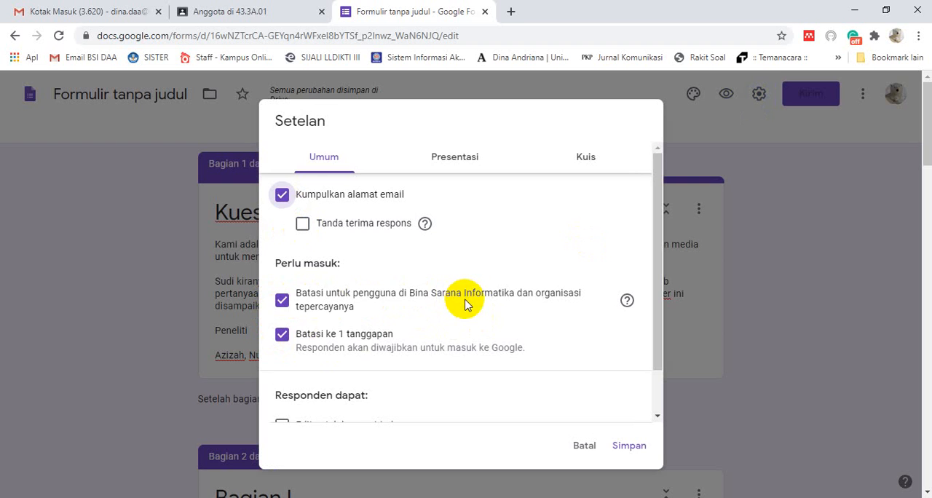
{"action": "left_click", "coordinate": [282, 302]}
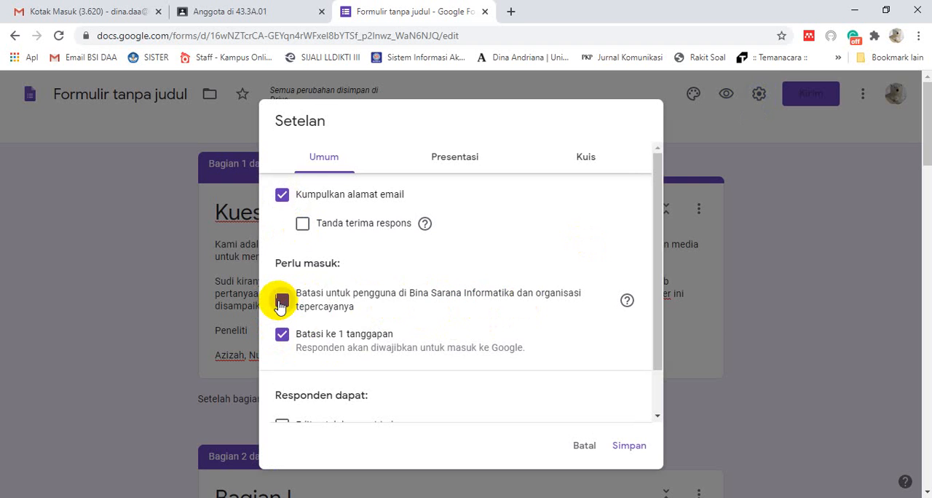
{"action": "scroll", "coordinate": [498, 315], "scroll_direction": "down", "scroll_amount": 1}
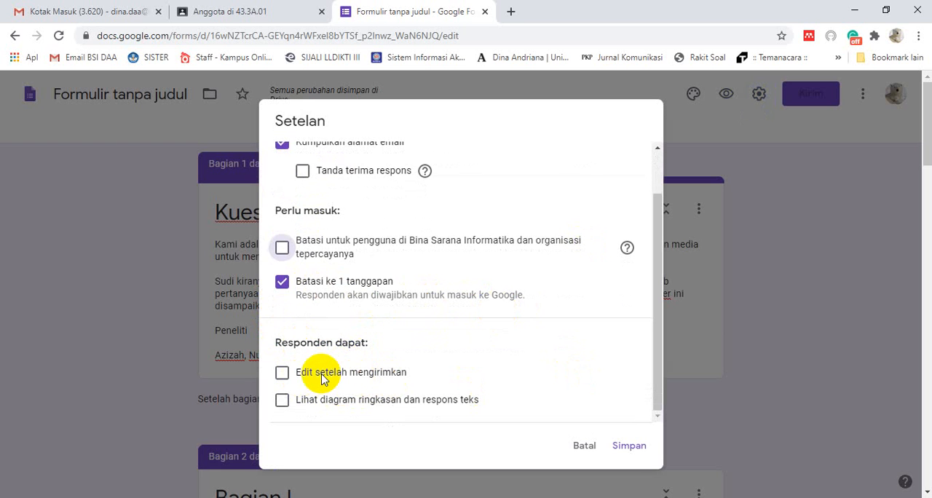
{"action": "left_click", "coordinate": [630, 447]}
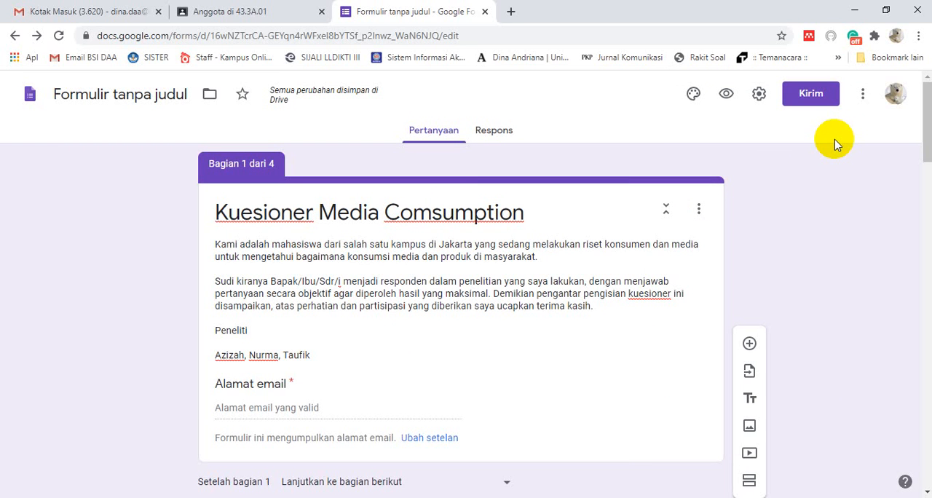
Generate a shortened share link for the questionnaire, copy it and close the send dialog
{"action": "left_click", "coordinate": [810, 96]}
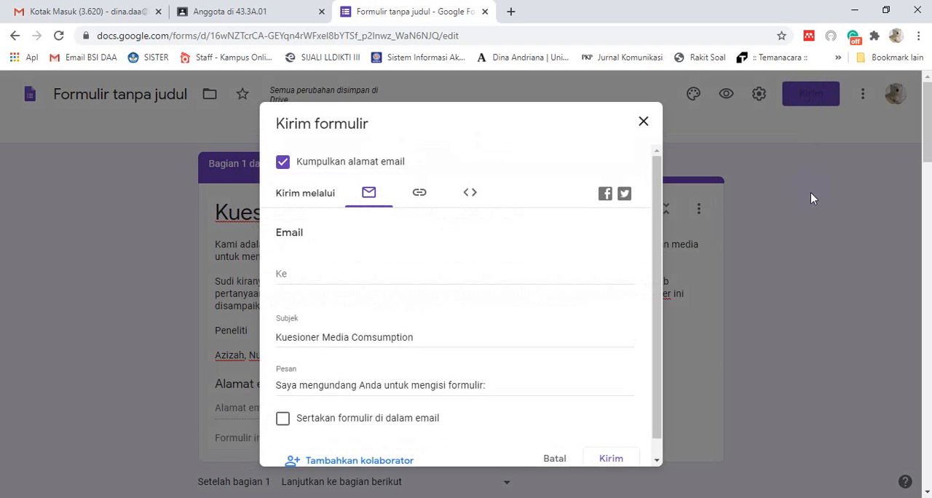
{"action": "left_click", "coordinate": [426, 199]}
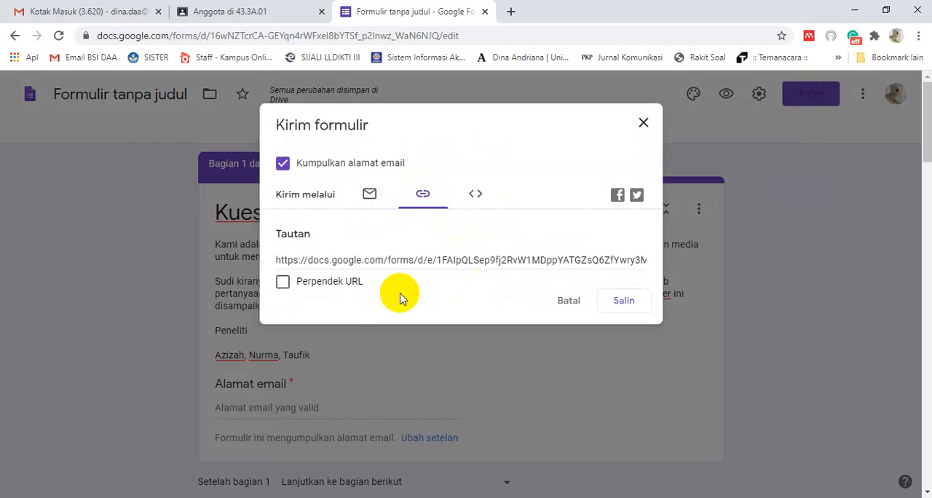
{"action": "left_click", "coordinate": [282, 281]}
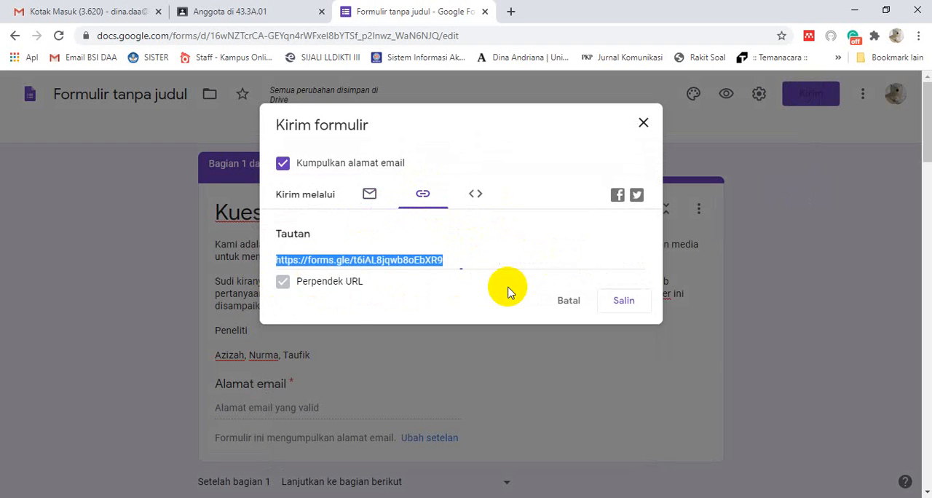
{"action": "left_click", "coordinate": [625, 303]}
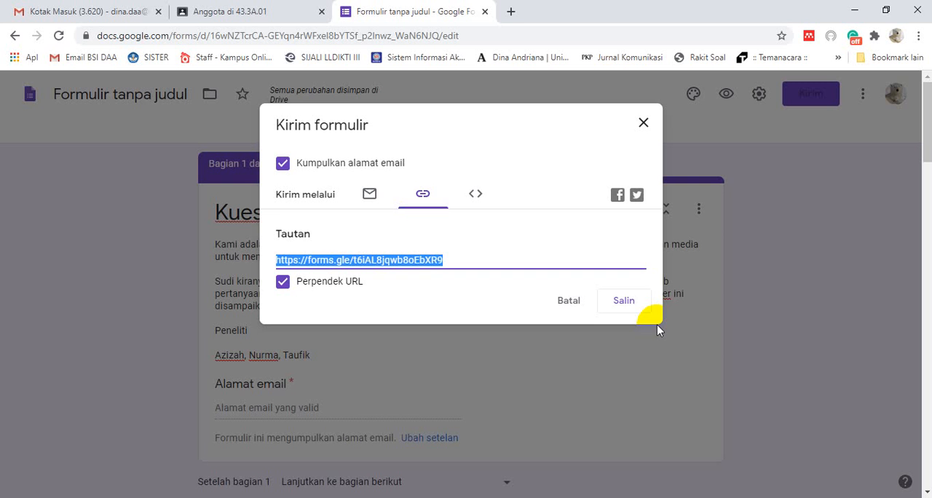
{"action": "left_click", "coordinate": [643, 125]}
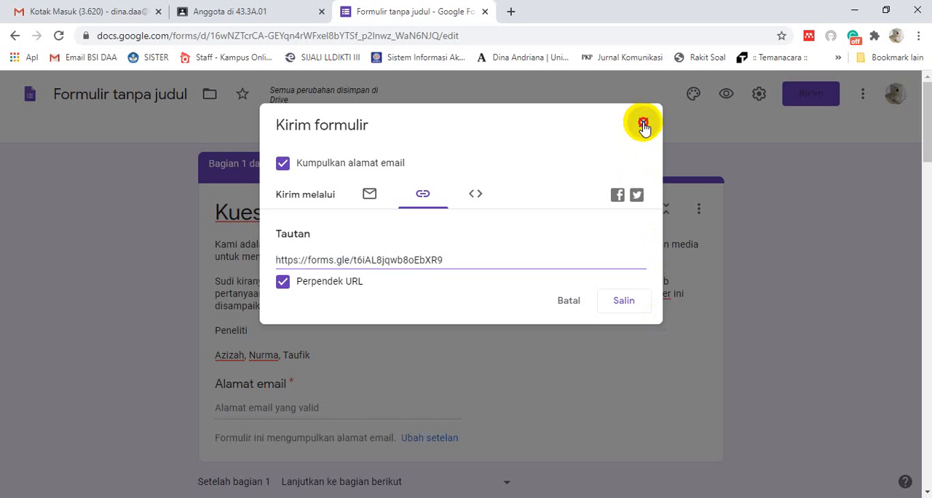
{"action": "scroll", "coordinate": [832, 306], "scroll_direction": "down", "scroll_amount": 12}
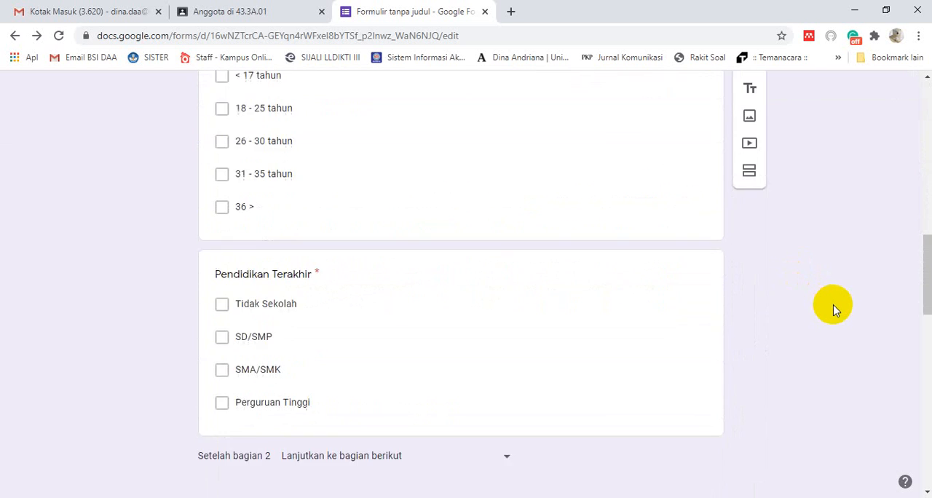
{"action": "scroll", "coordinate": [838, 328], "scroll_direction": "up", "scroll_amount": 12}
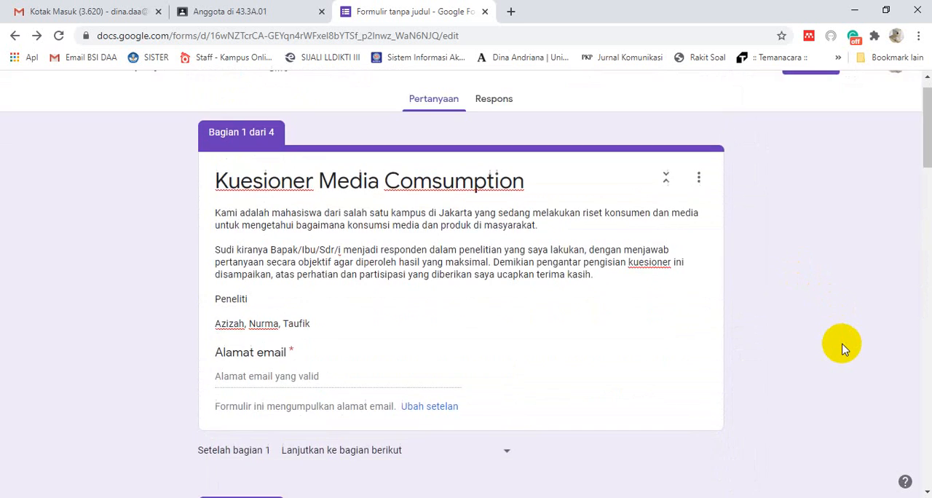
{"action": "scroll", "coordinate": [842, 348], "scroll_direction": "up", "scroll_amount": 1}
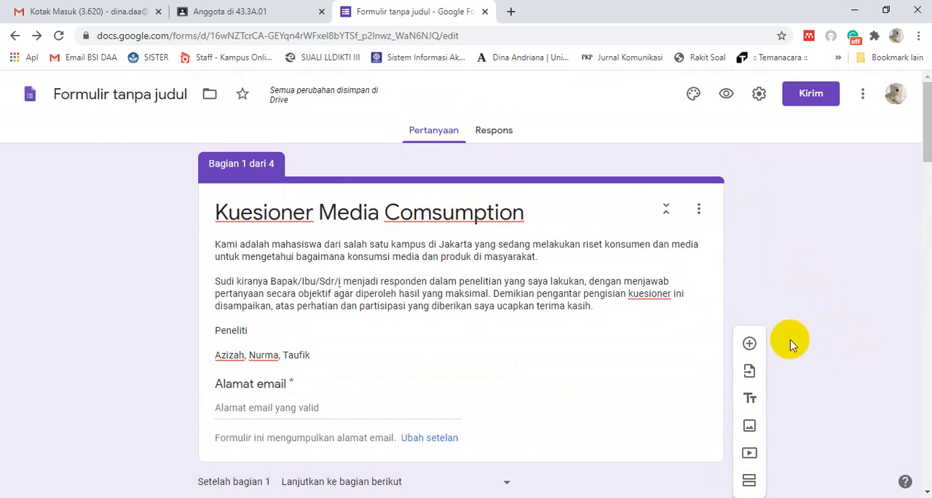
Open the existing form Penelitian Harbolnas 2 from the Forms home page and look over its introduction and Identitas Responden section
{"action": "left_click", "coordinate": [28, 95]}
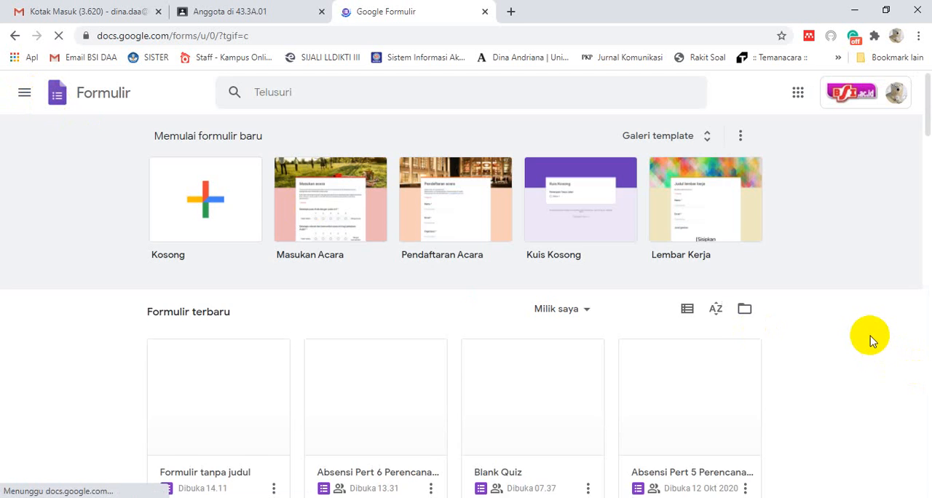
{"action": "scroll", "coordinate": [870, 335], "scroll_direction": "down", "scroll_amount": 3}
{"action": "scroll", "coordinate": [870, 336], "scroll_direction": "down", "scroll_amount": 5}
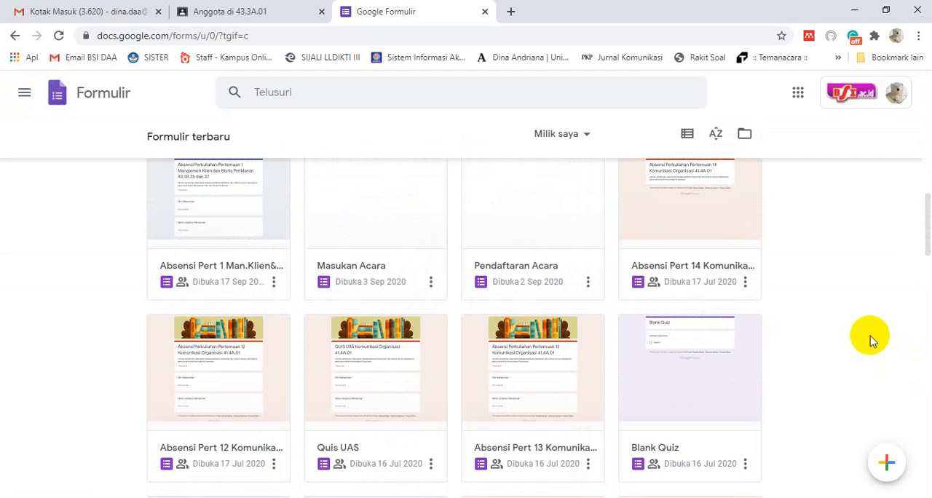
{"action": "scroll", "coordinate": [871, 336], "scroll_direction": "down", "scroll_amount": 3}
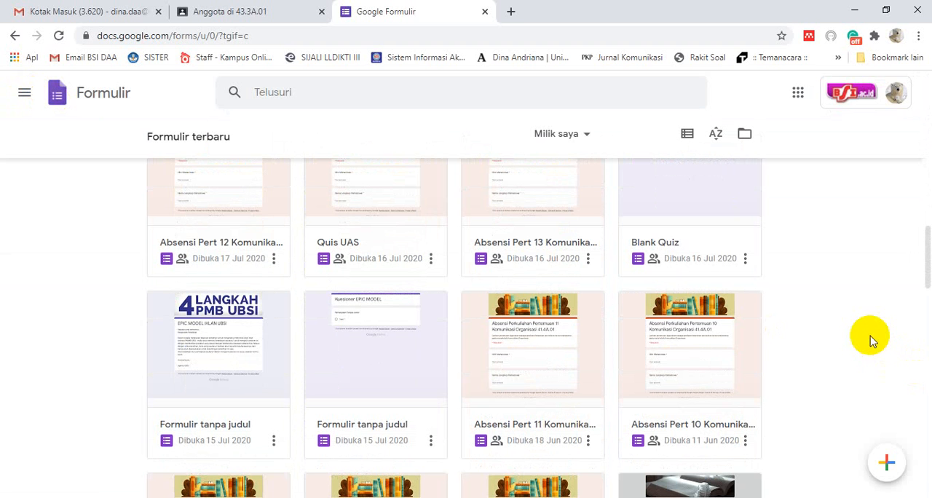
{"action": "scroll", "coordinate": [870, 336], "scroll_direction": "down", "scroll_amount": 3}
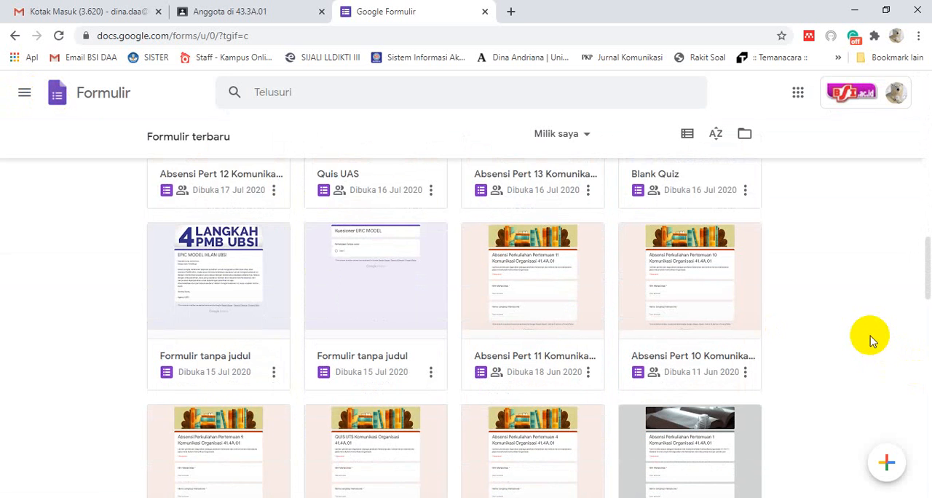
{"action": "scroll", "coordinate": [870, 336], "scroll_direction": "down", "scroll_amount": 3}
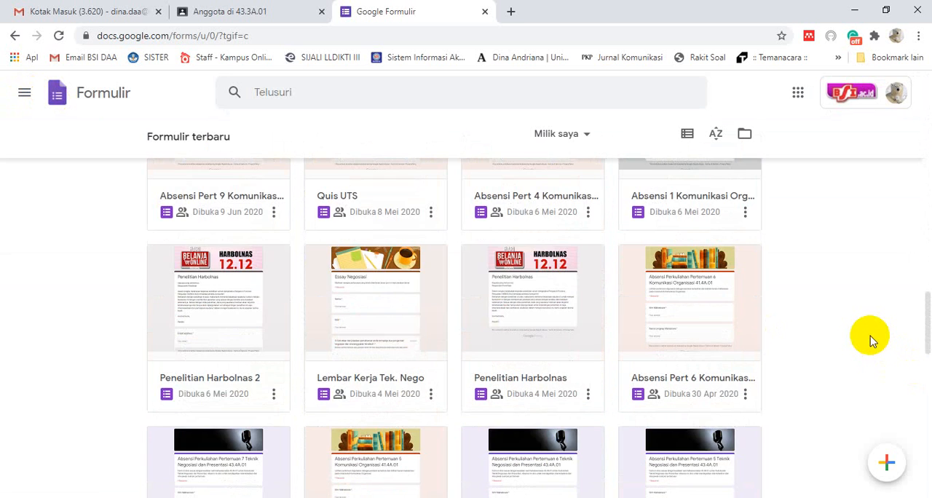
{"action": "left_click", "coordinate": [199, 288]}
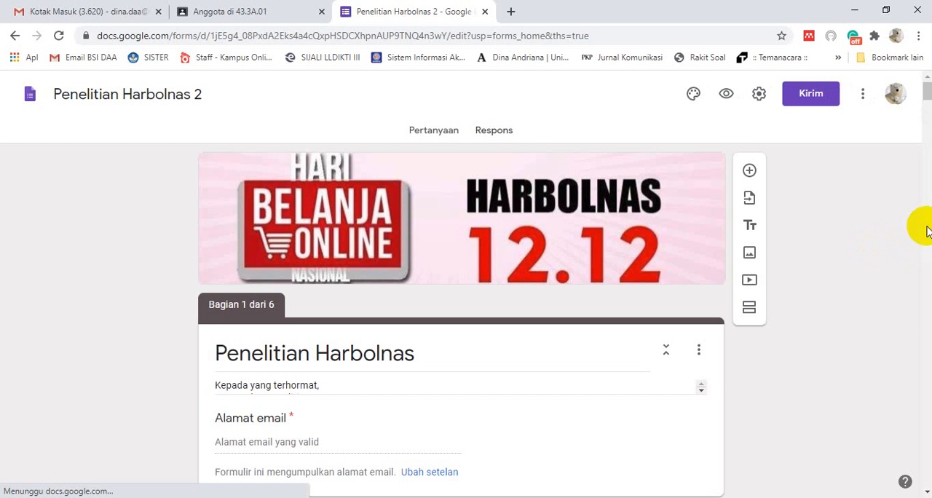
{"action": "scroll", "coordinate": [909, 286], "scroll_direction": "up", "scroll_amount": 3}
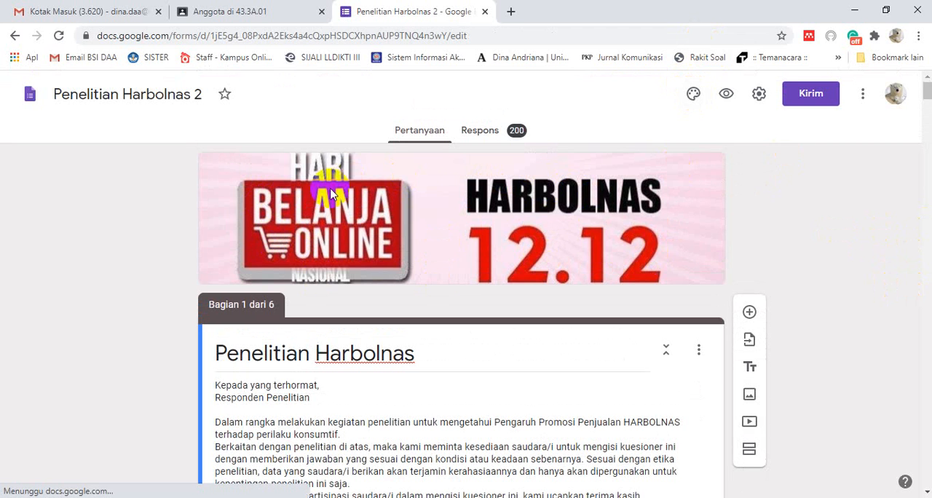
{"action": "scroll", "coordinate": [538, 257], "scroll_direction": "down", "scroll_amount": 6}
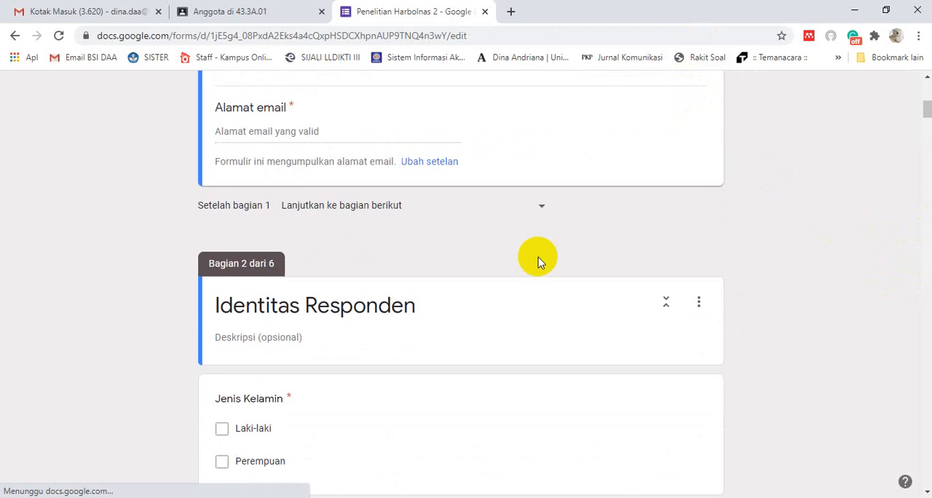
{"action": "scroll", "coordinate": [538, 257], "scroll_direction": "up", "scroll_amount": 5}
{"action": "scroll", "coordinate": [538, 257], "scroll_direction": "up", "scroll_amount": 2}
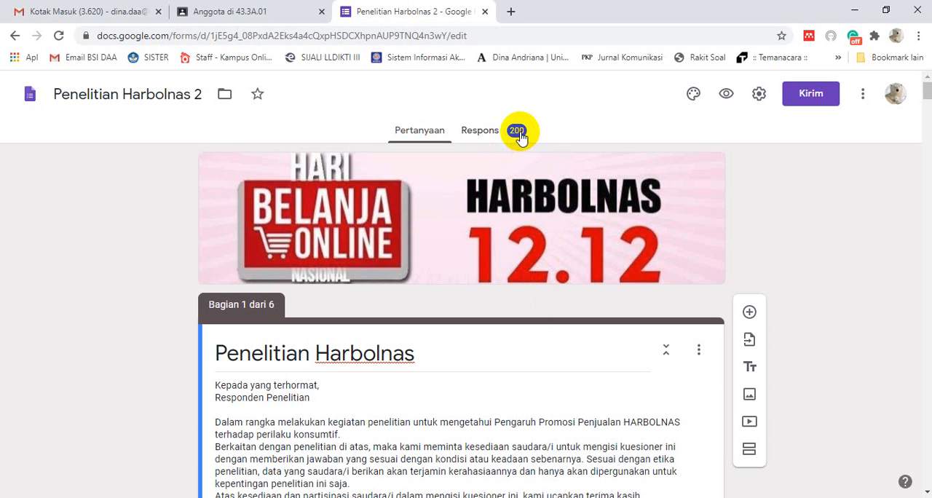
Look over the introduction section of Penelitian Harbolnas 2 and bring up the summary of its collected responses
{"action": "scroll", "coordinate": [567, 308], "scroll_direction": "down", "scroll_amount": 5}
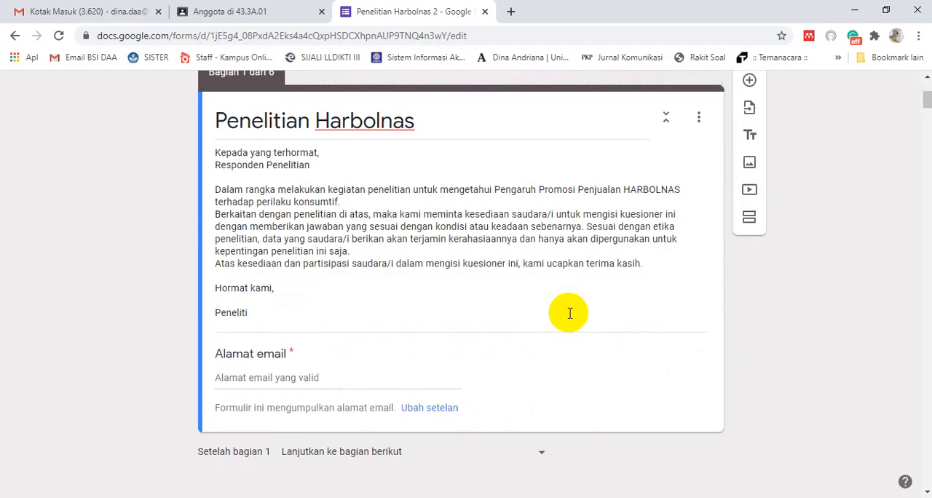
{"action": "scroll", "coordinate": [569, 338], "scroll_direction": "up", "scroll_amount": 5}
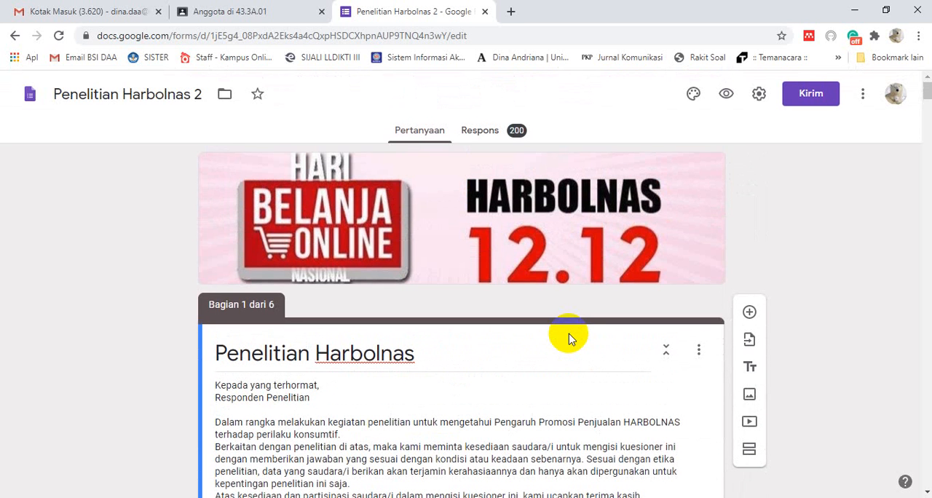
{"action": "scroll", "coordinate": [569, 336], "scroll_direction": "down", "scroll_amount": 3}
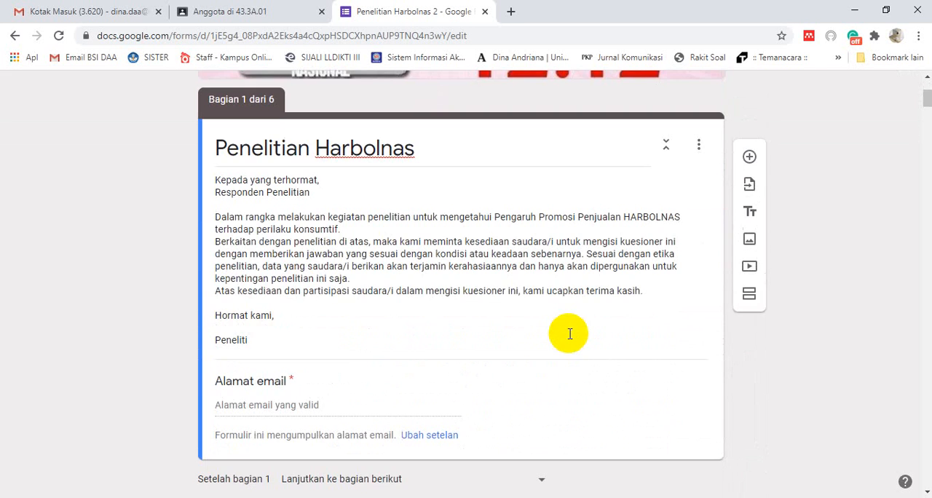
{"action": "scroll", "coordinate": [569, 334], "scroll_direction": "down", "scroll_amount": 3}
{"action": "scroll", "coordinate": [568, 333], "scroll_direction": "up", "scroll_amount": 5}
{"action": "scroll", "coordinate": [568, 334], "scroll_direction": "up", "scroll_amount": 2}
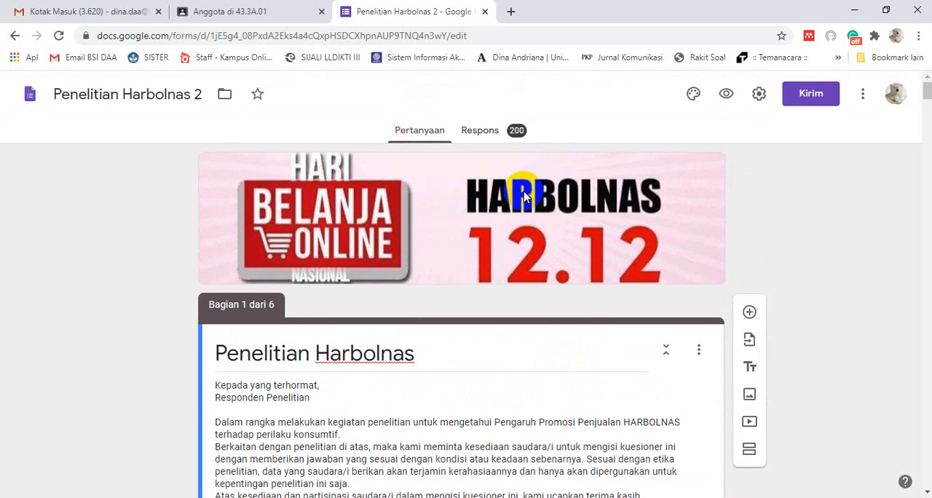
{"action": "left_click", "coordinate": [483, 136]}
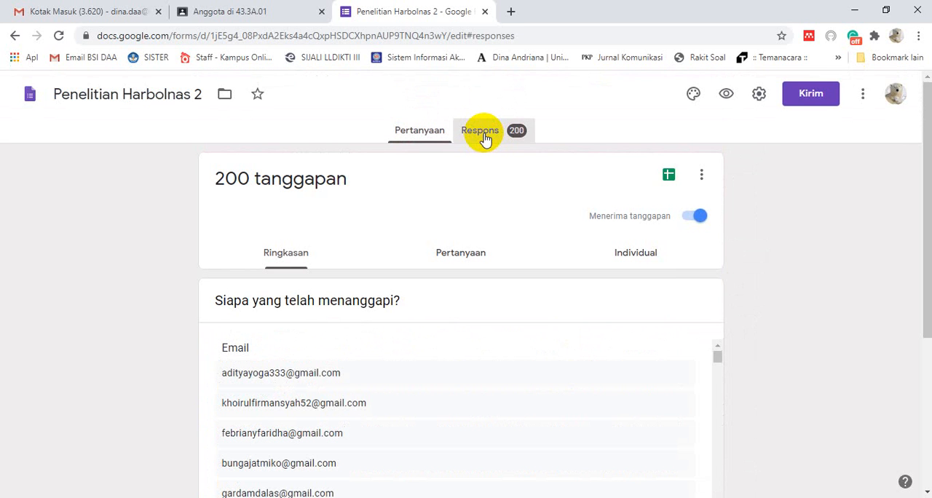
Open the linked response spreadsheet, look over its answers and check the available download formats without downloading anything
{"action": "left_click", "coordinate": [668, 177]}
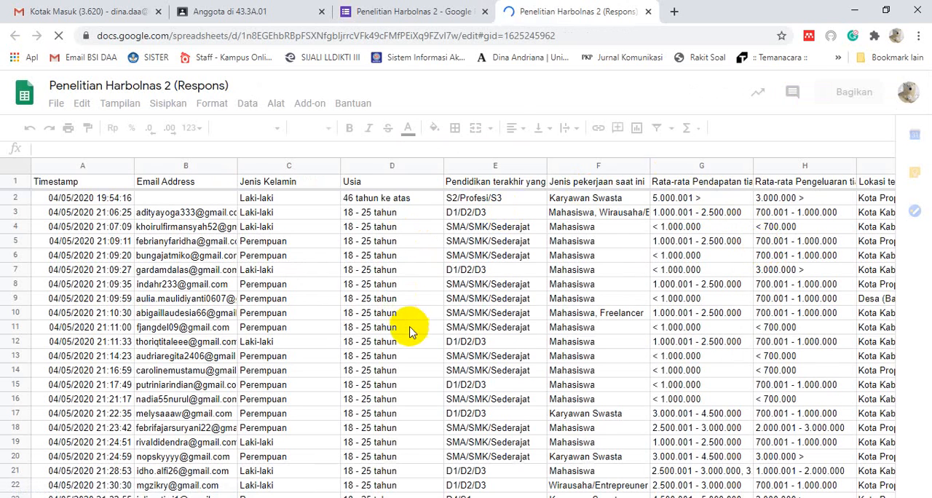
{"action": "scroll", "coordinate": [403, 329], "scroll_direction": "down", "scroll_amount": 4}
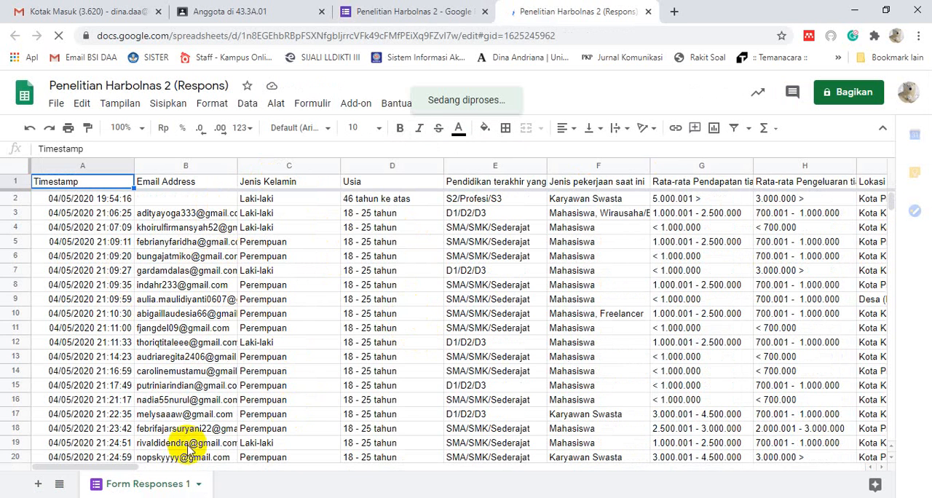
{"action": "left_click_drag", "start_coordinate": [114, 466], "coordinate": [20, 355]}
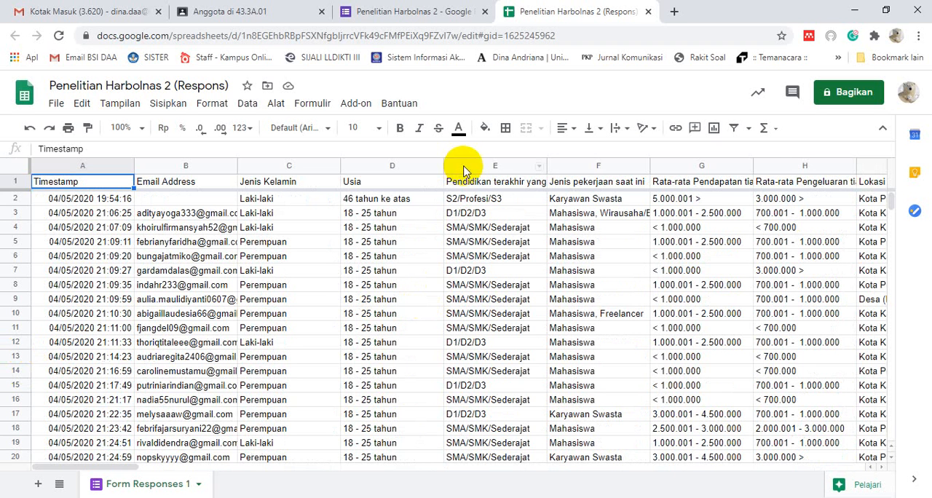
{"action": "left_click", "coordinate": [56, 103]}
{"action": "mouse_move", "coordinate": [81, 283]}
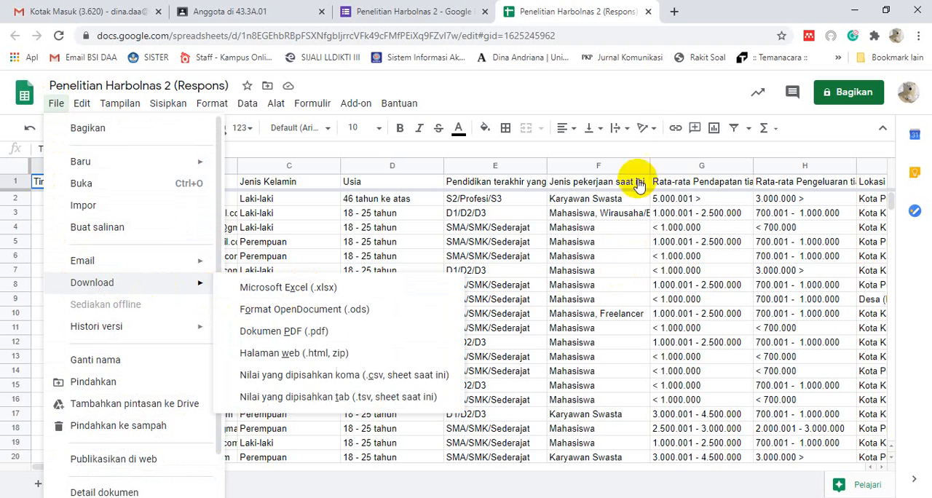
{"action": "left_click", "coordinate": [681, 91]}
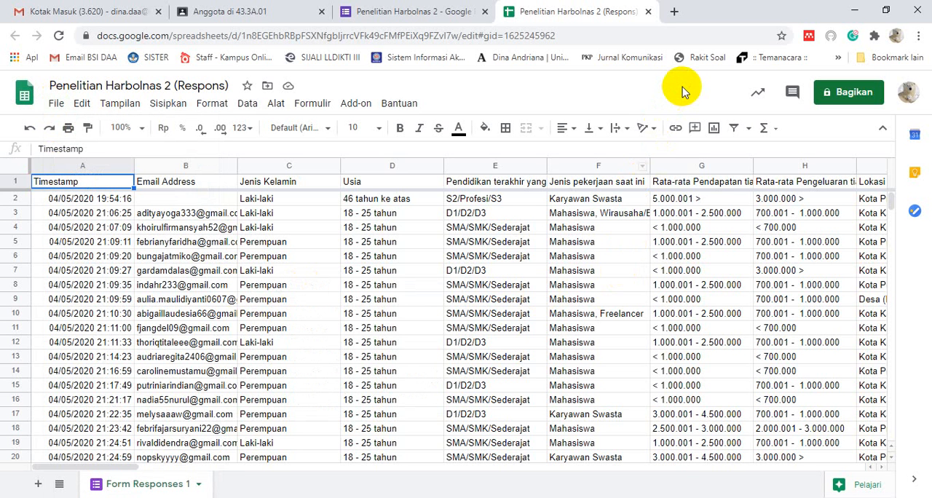
Leave the Penelitian Harbolnas 2 form for the Forms home page and reopen the Kuesioner Media Comsumption form from the recent forms
{"action": "left_click", "coordinate": [408, 11]}
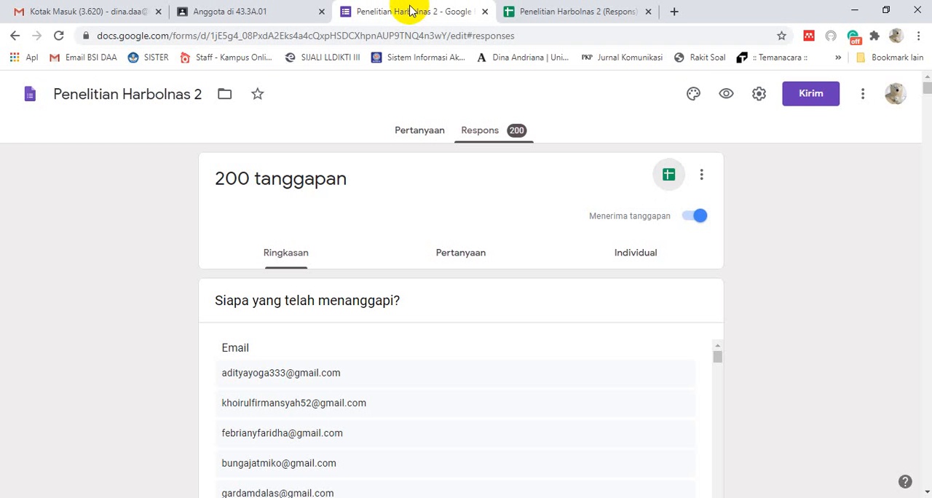
{"action": "left_click", "coordinate": [30, 95]}
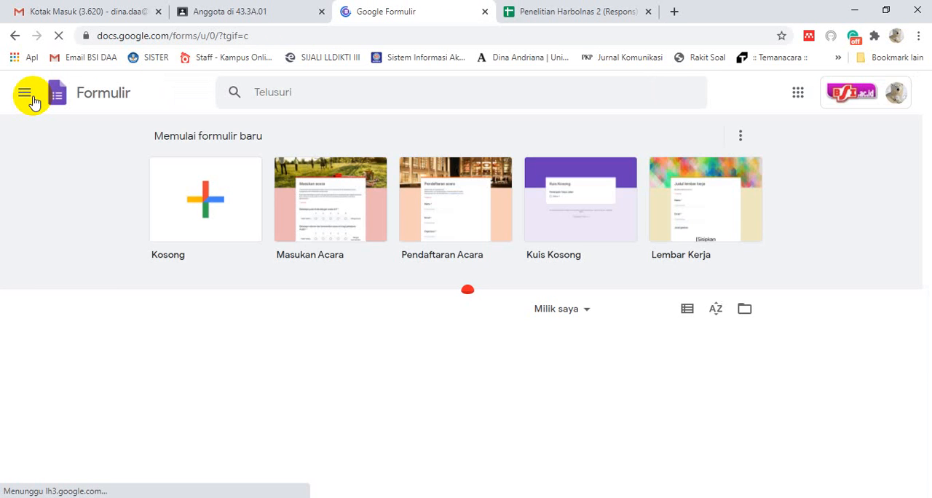
{"action": "scroll", "coordinate": [109, 277], "scroll_direction": "down", "scroll_amount": 3}
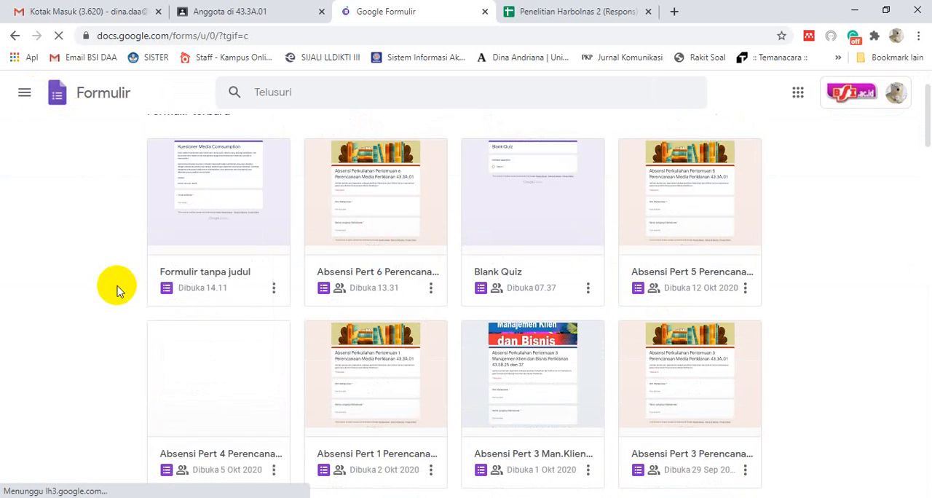
{"action": "scroll", "coordinate": [93, 291], "scroll_direction": "up", "scroll_amount": 1}
{"action": "scroll", "coordinate": [145, 291], "scroll_direction": "up", "scroll_amount": 1}
{"action": "left_click", "coordinate": [215, 295]}
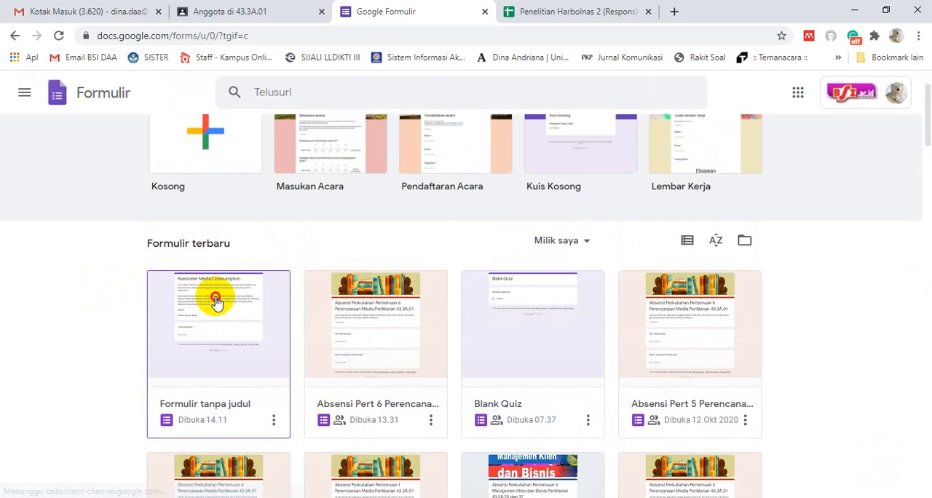
{"action": "left_click", "coordinate": [473, 291]}
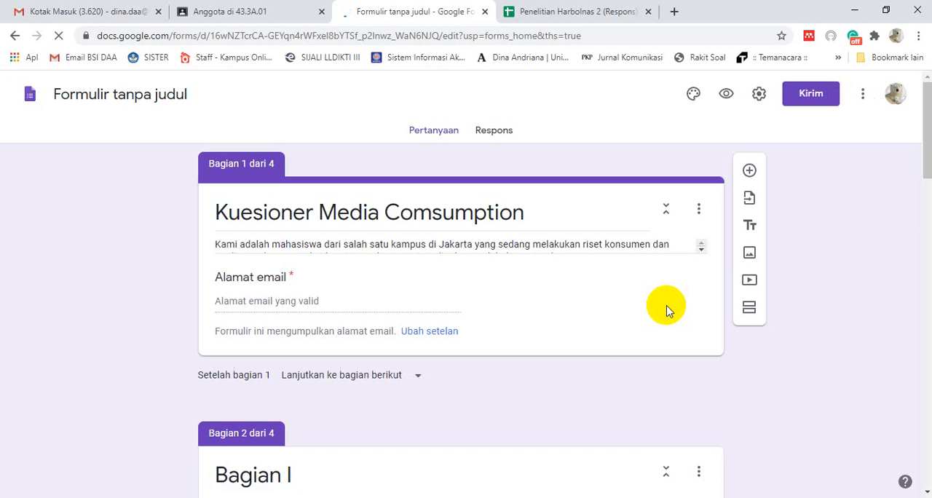
{"action": "left_click", "coordinate": [667, 306]}
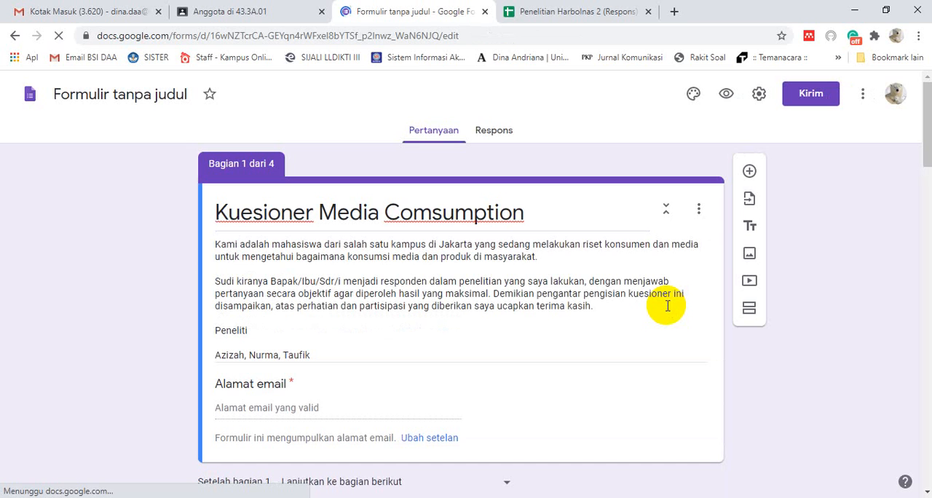